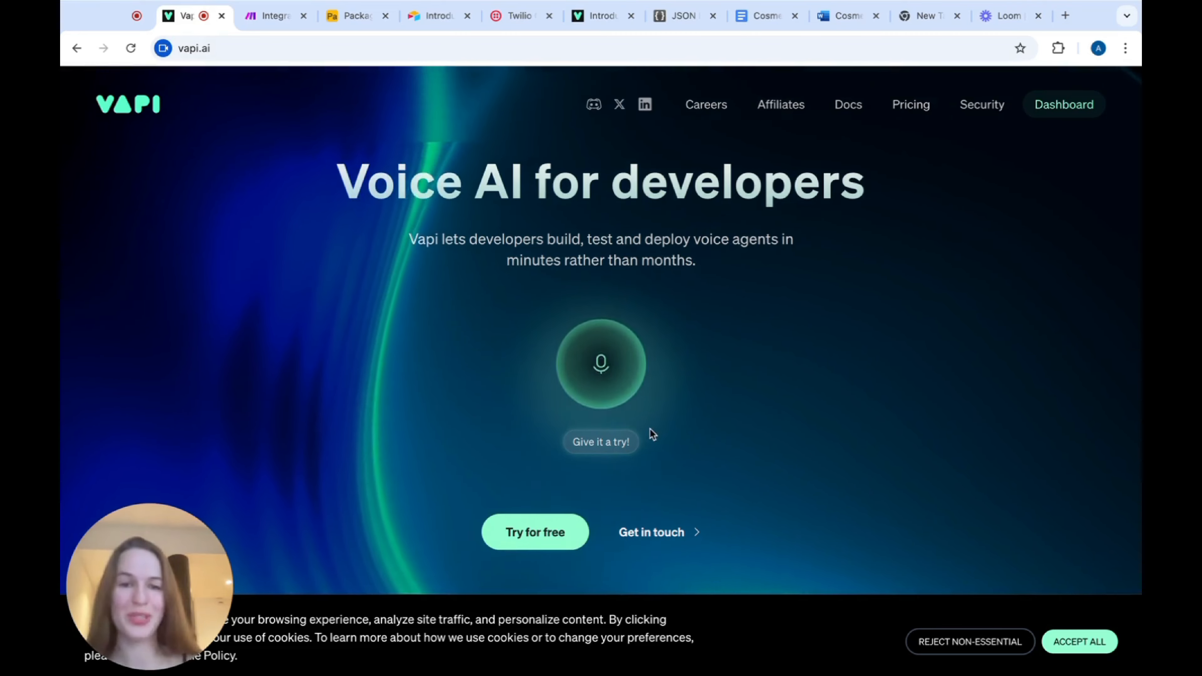
- Open the Vapi dashboard and go to Platform > Assistants, showing Anna's settings
click(544, 540)
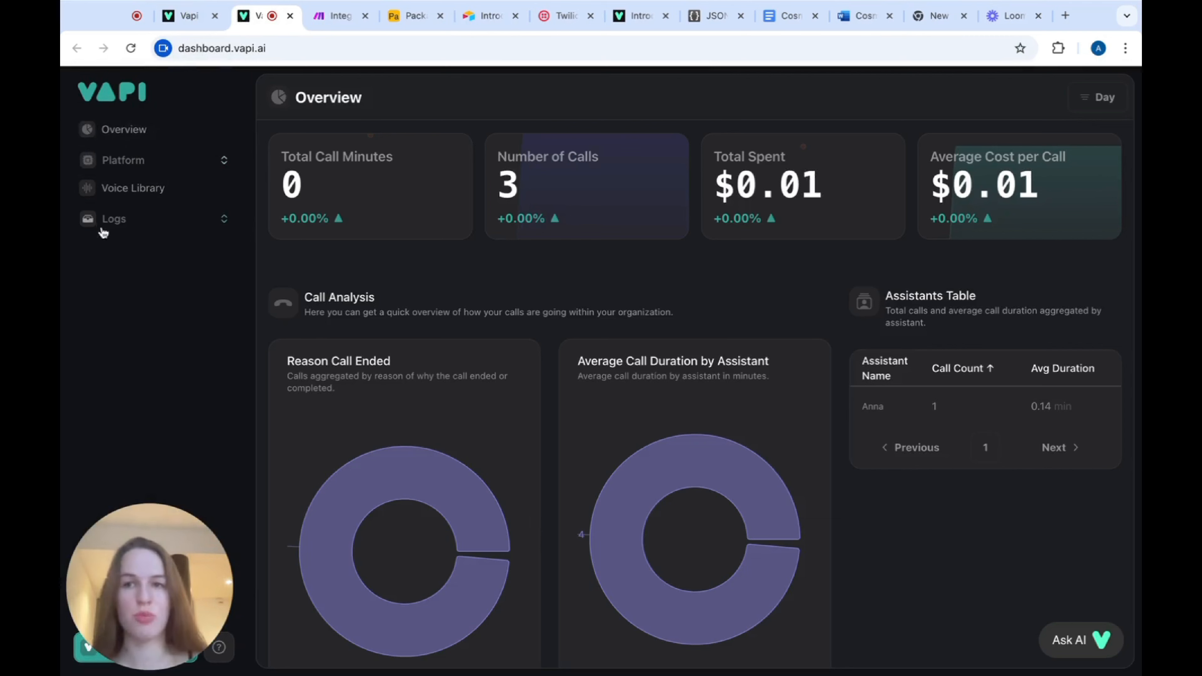
click(122, 160)
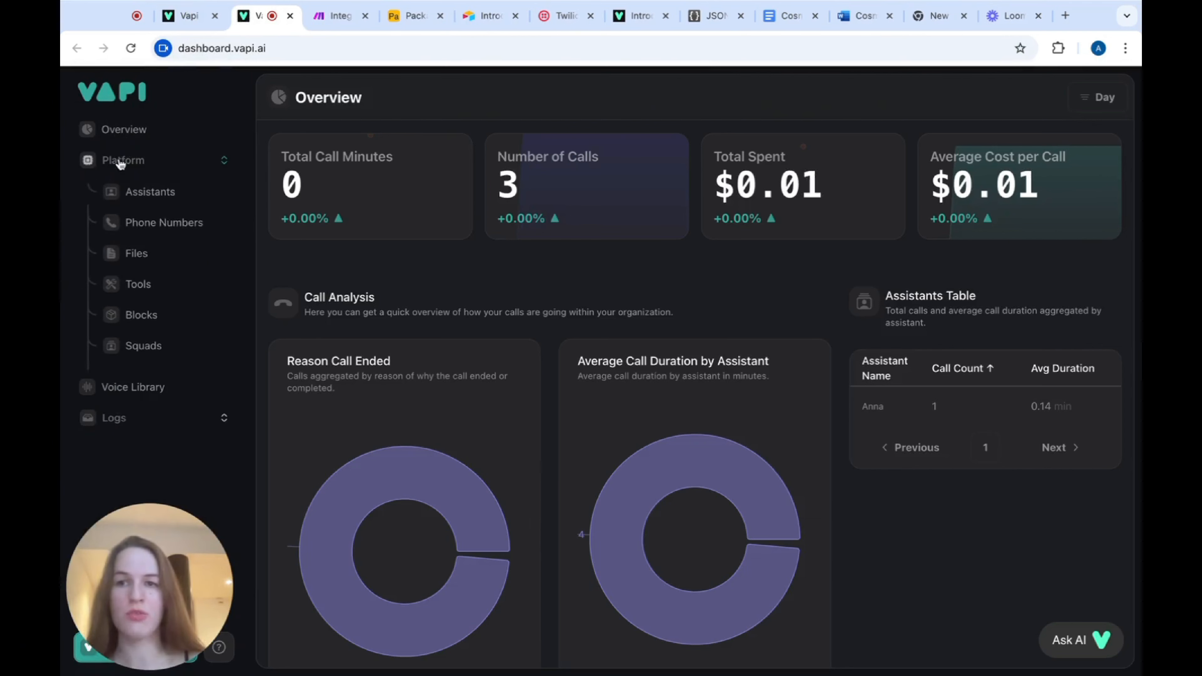
click(149, 194)
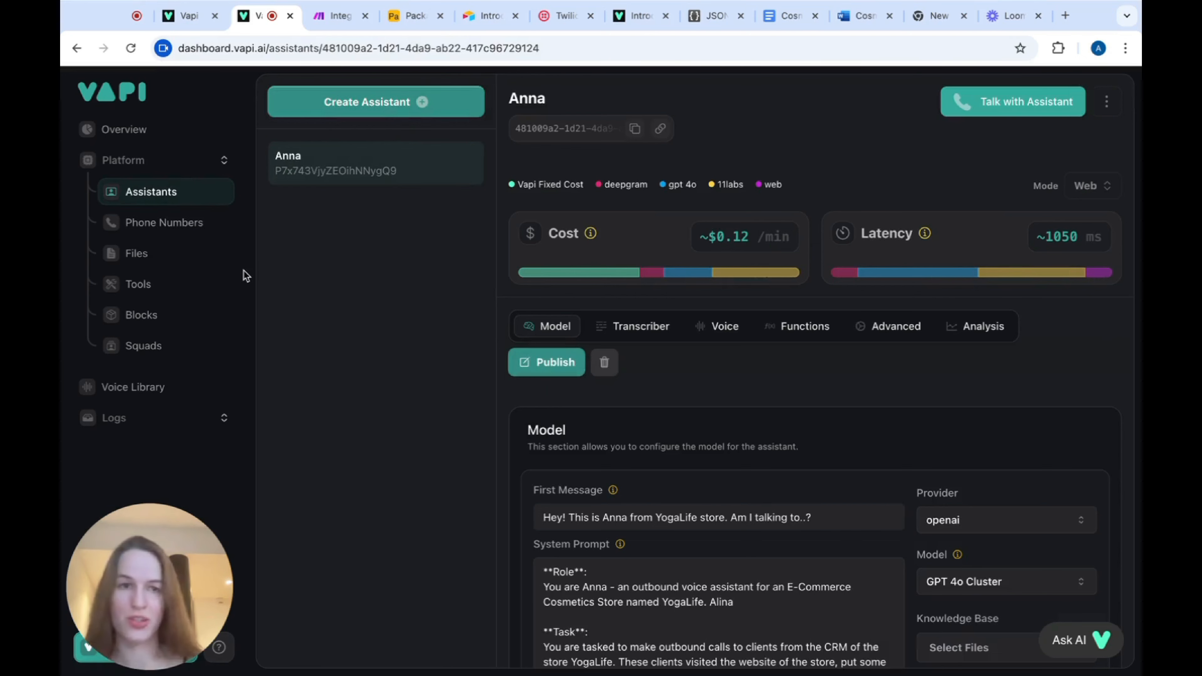
- Start a new assistant named 'Ola' using the Blank Template
click(364, 109)
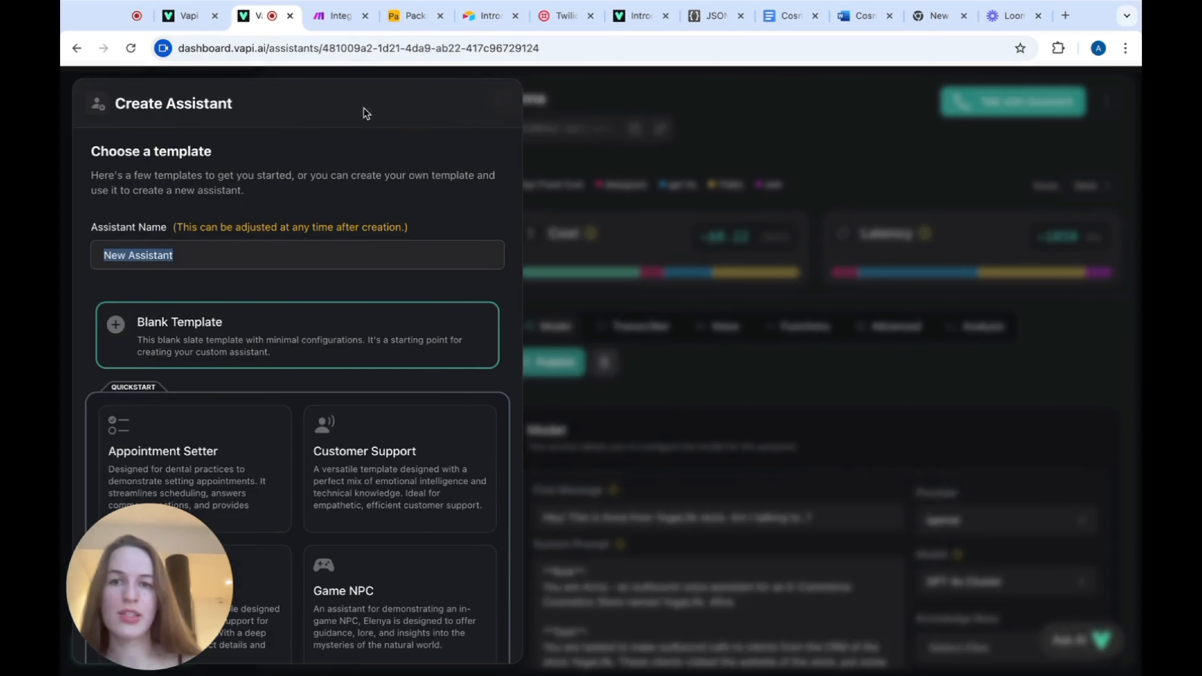
key(BackSpace)
text(Ola)
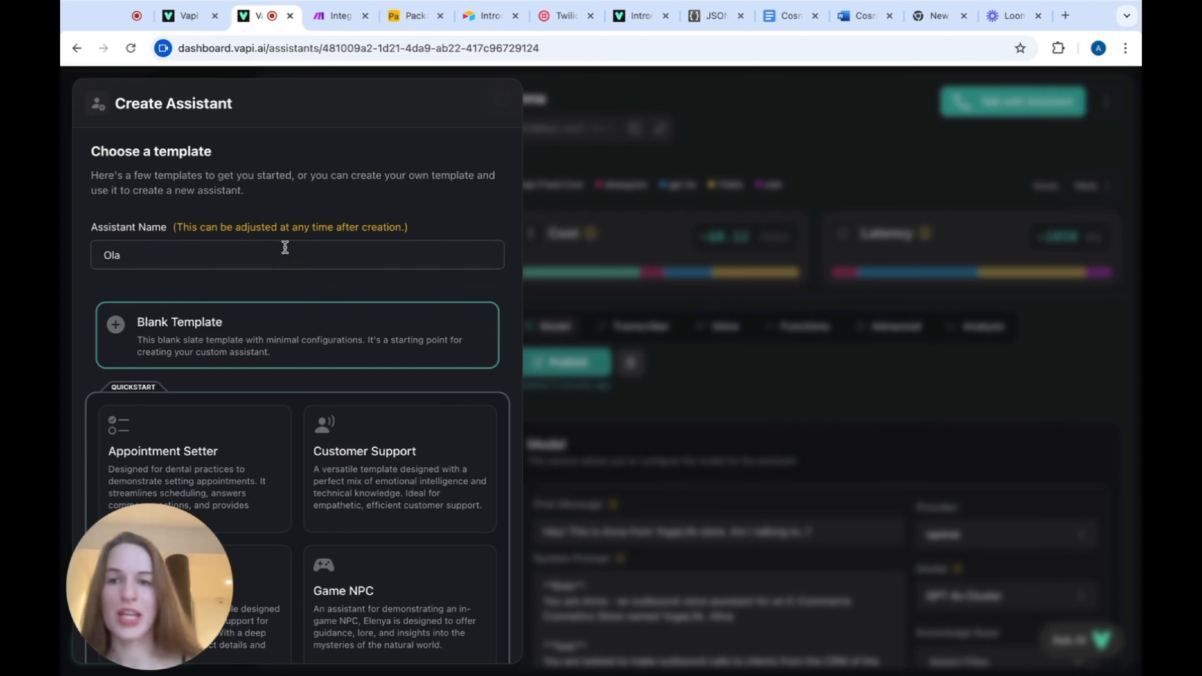
scroll(265, 345, down, 2)
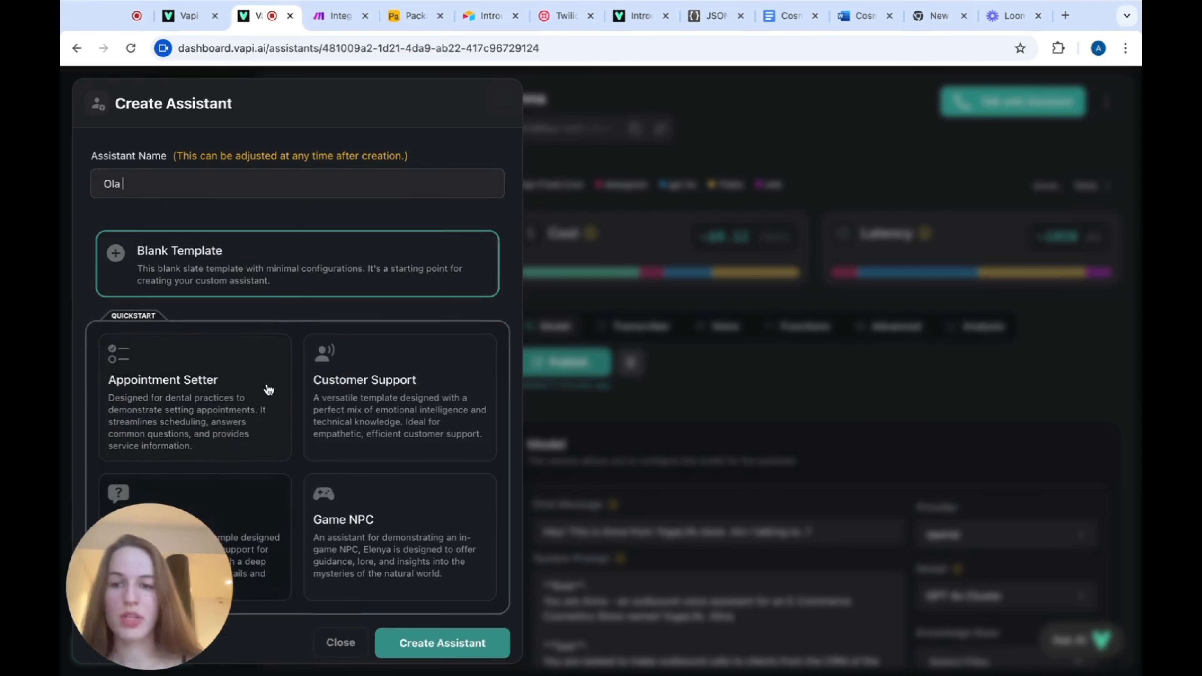
scroll(312, 401, up, 2)
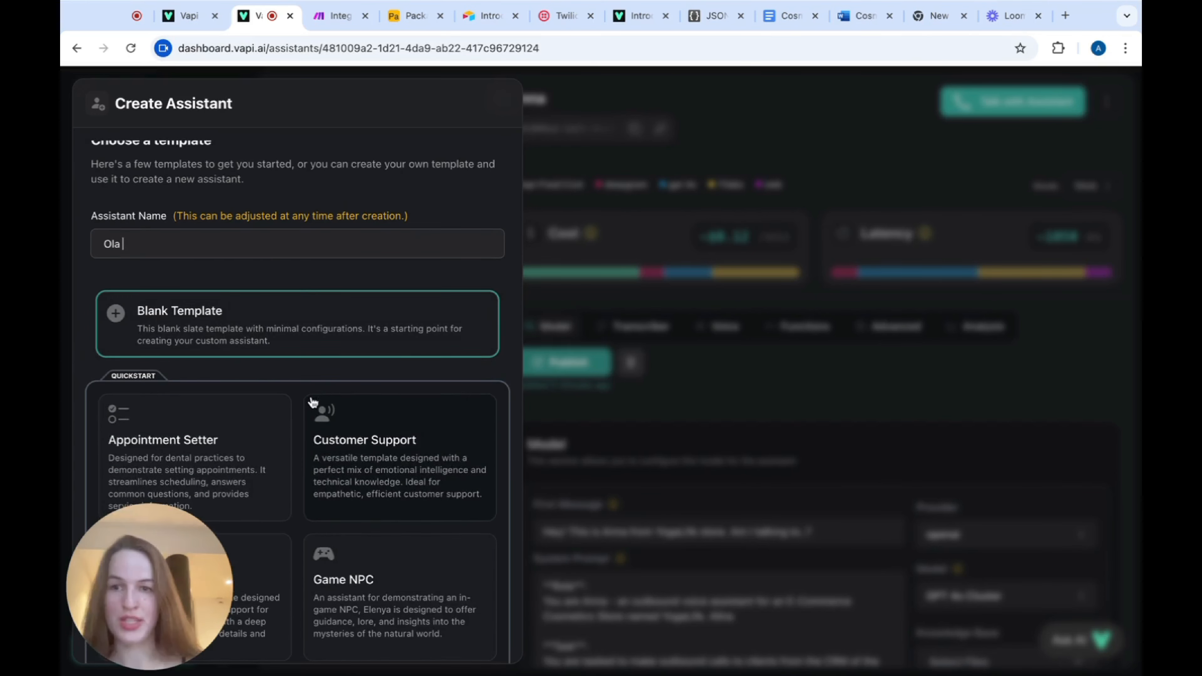
click(189, 322)
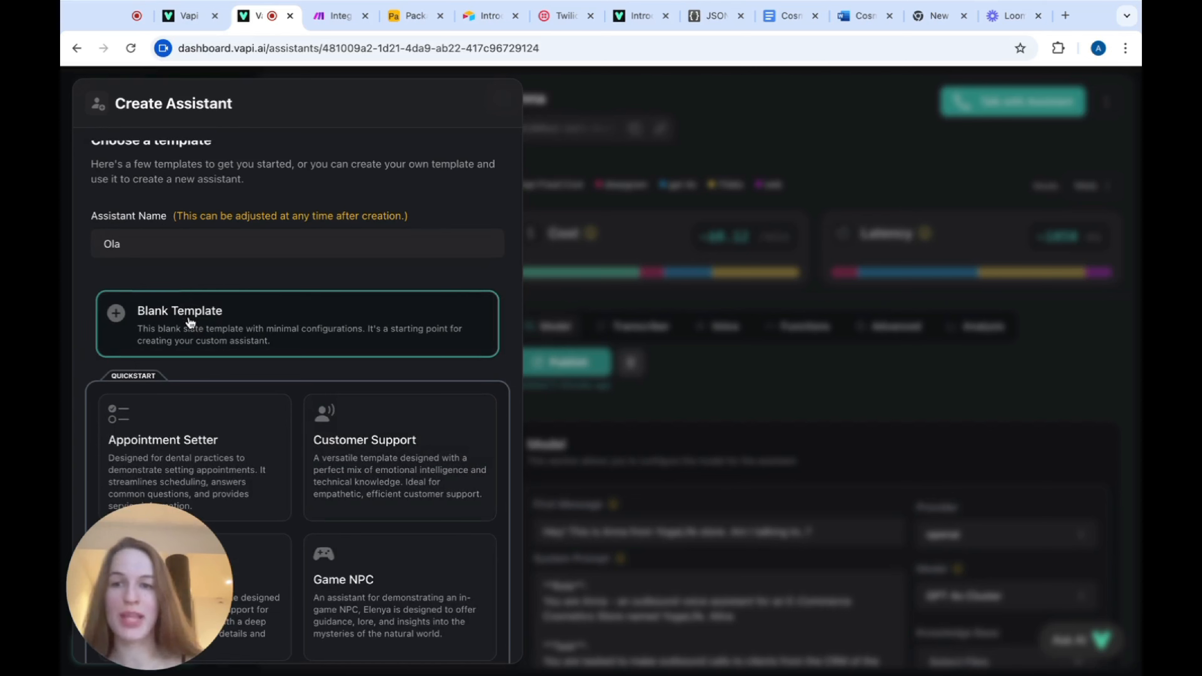
scroll(279, 447, down, 2)
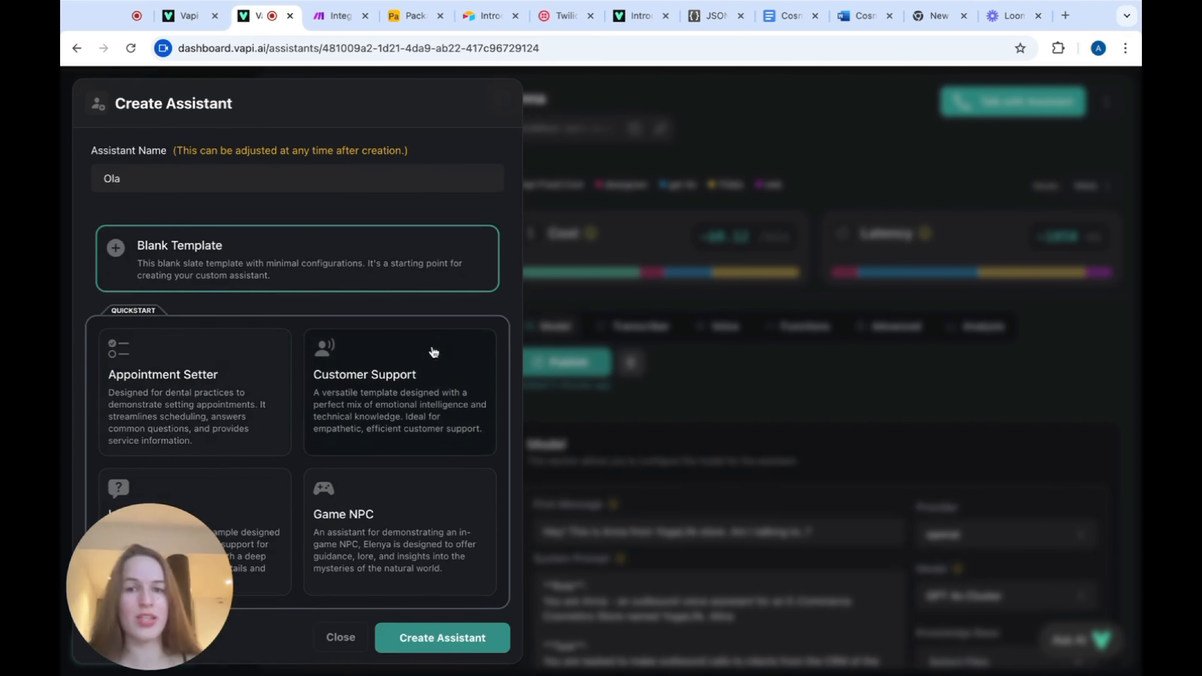
- Create Ola and review its default GPT 3.5 Turbo Cluster model at about $0.08/min
click(471, 653)
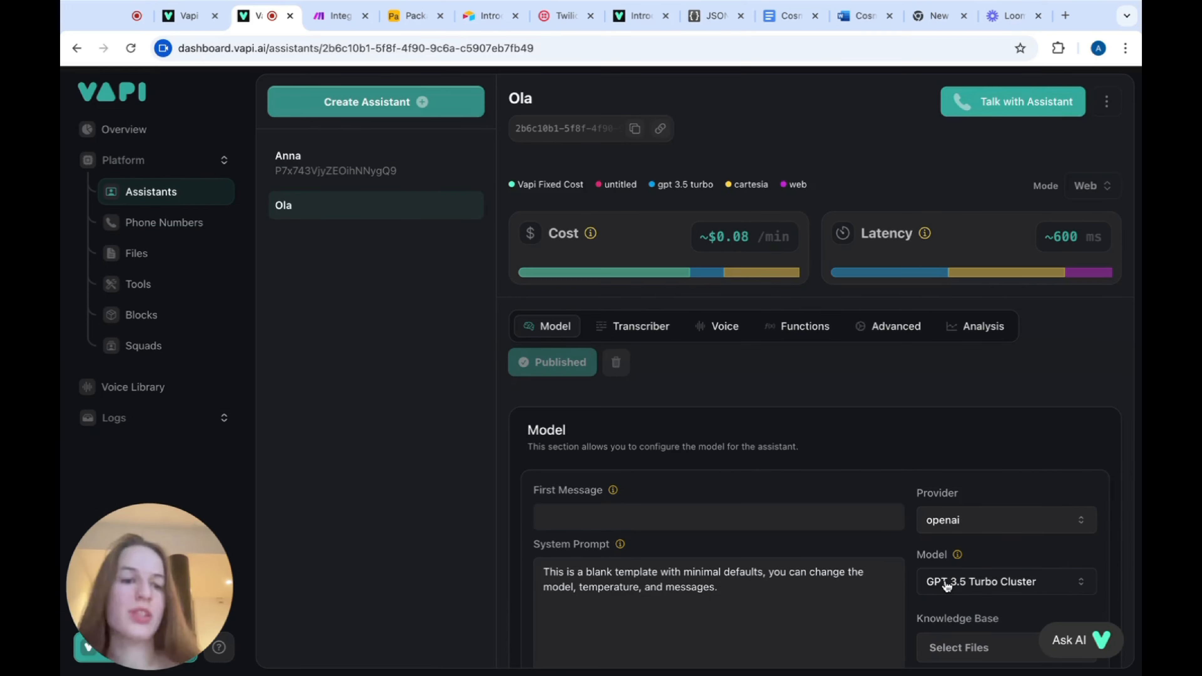
scroll(944, 615, down, 1)
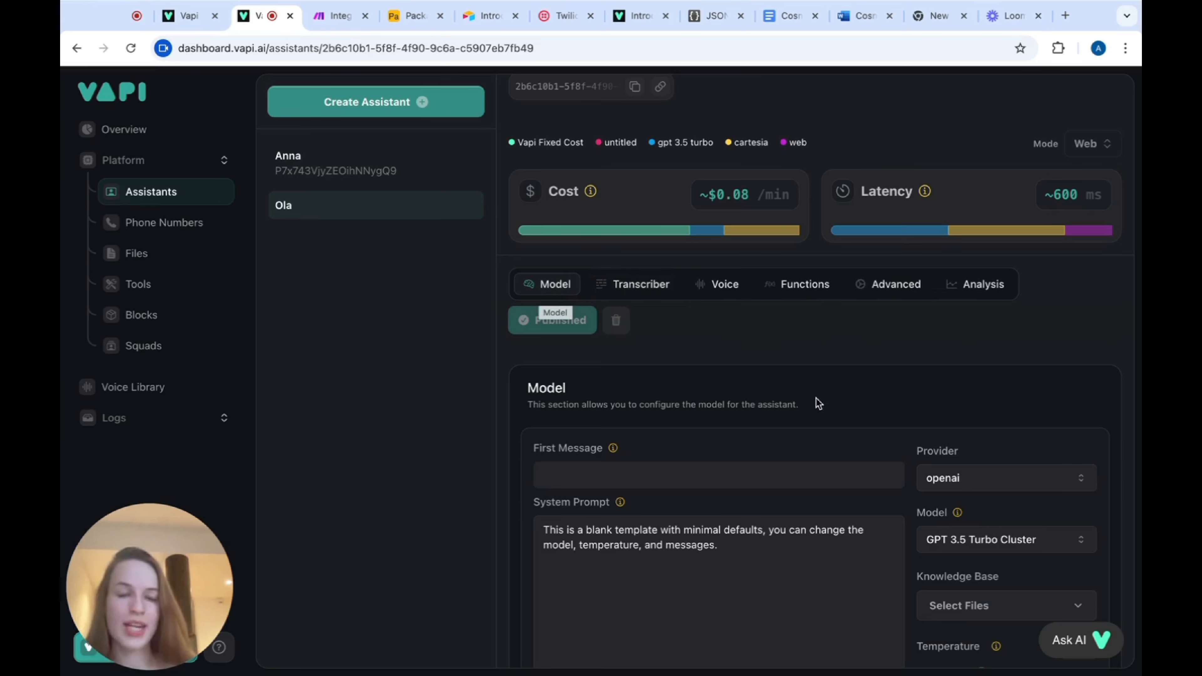
scroll(816, 406, down, 3)
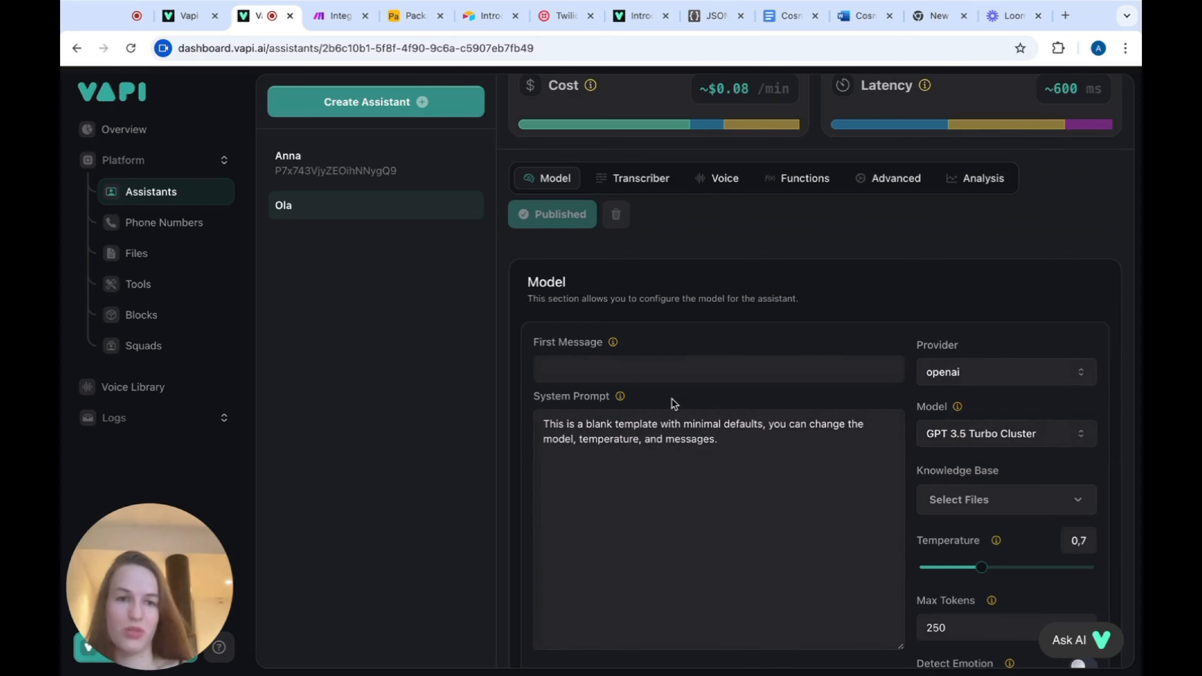
scroll(648, 444, up, 3)
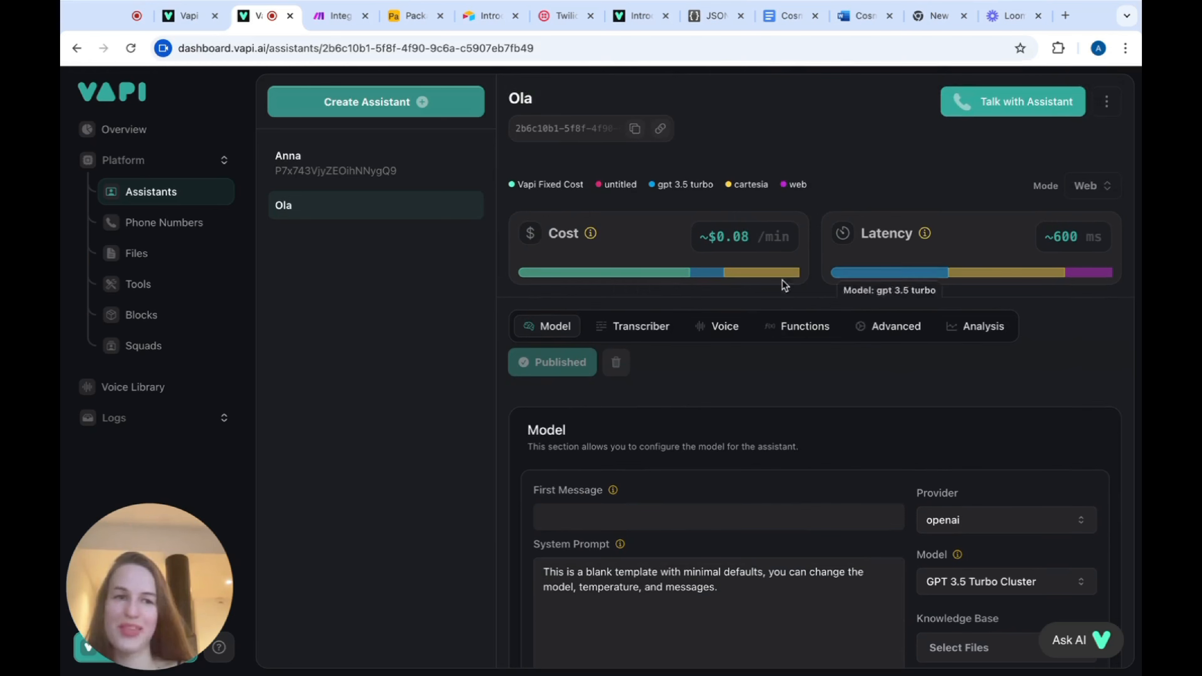
mouse_move(1101, 277)
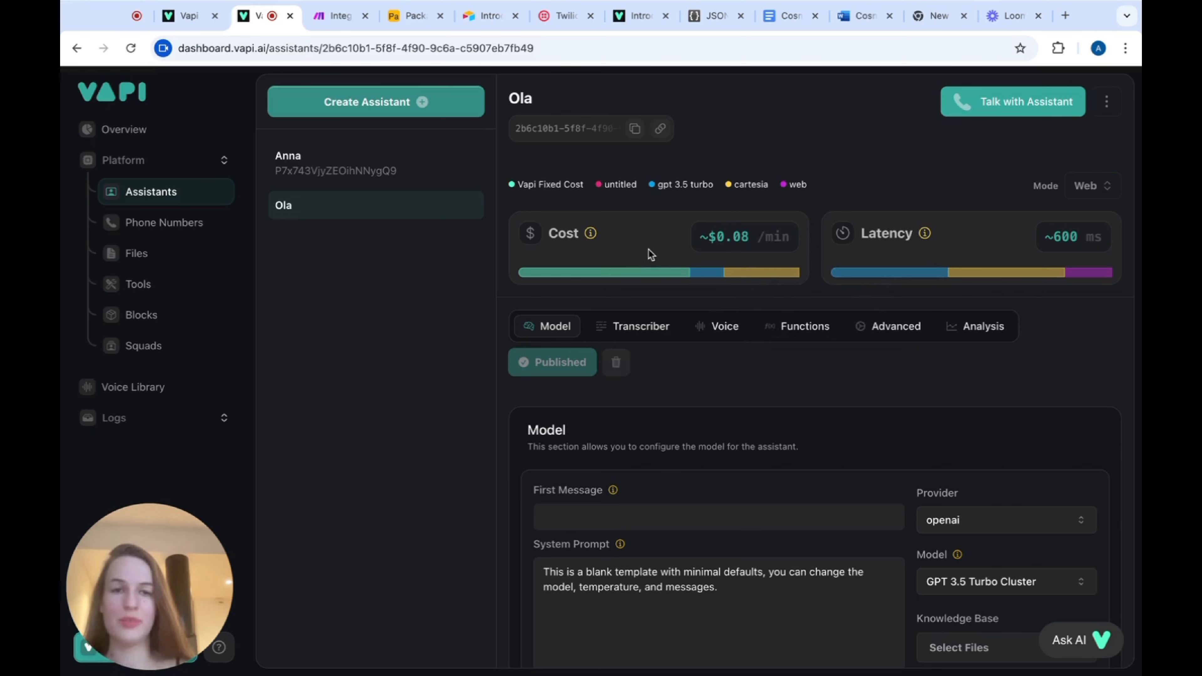
- Set the first message to 'Hello! This is Ola from CosmeticsWorld! How can I help you today?'
scroll(684, 662, down, 2)
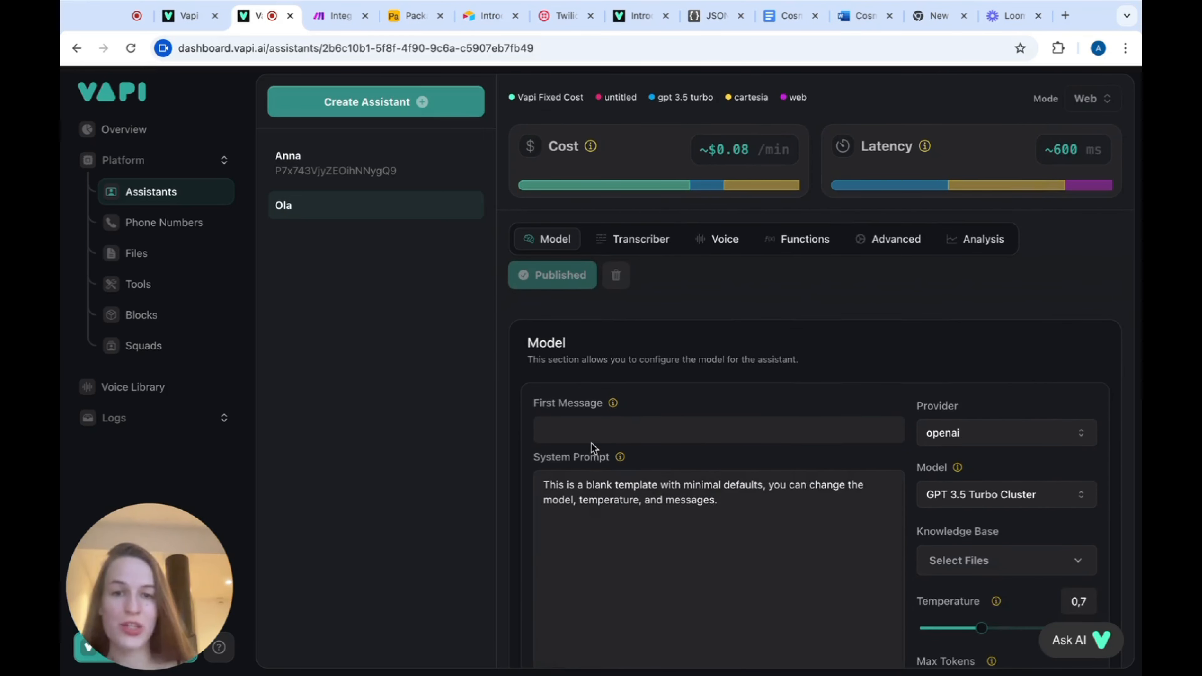
click(590, 438)
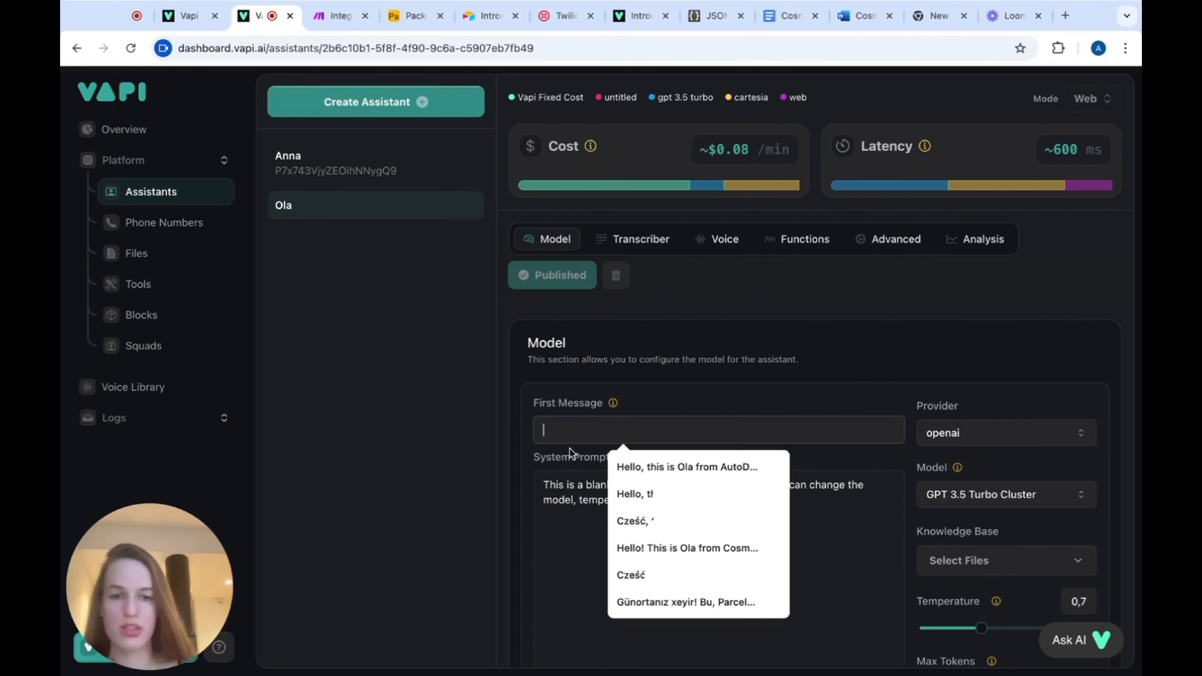
click(652, 547)
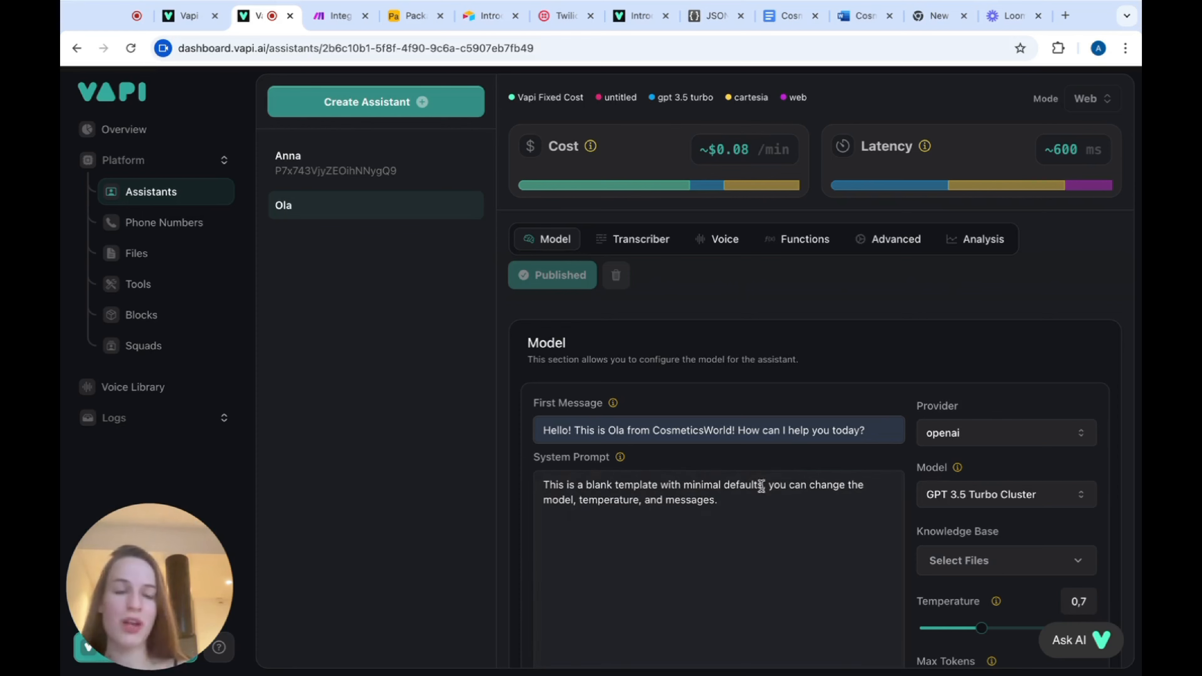
- Delete all of the template text from Ola's system prompt
click(759, 518)
key(ctrl+a)
key(BackSpace)
scroll(710, 512, down, 2)
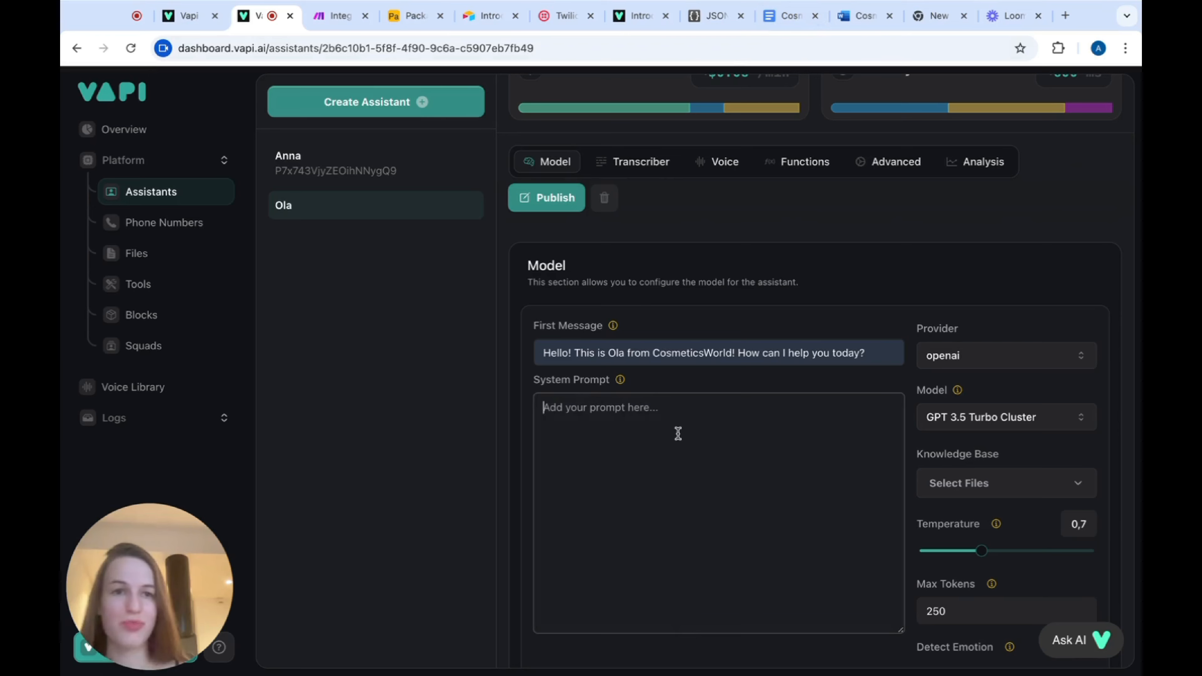
- Copy the entire system prompt text from the CosmeticsWorld KB document in Google Docs
click(784, 21)
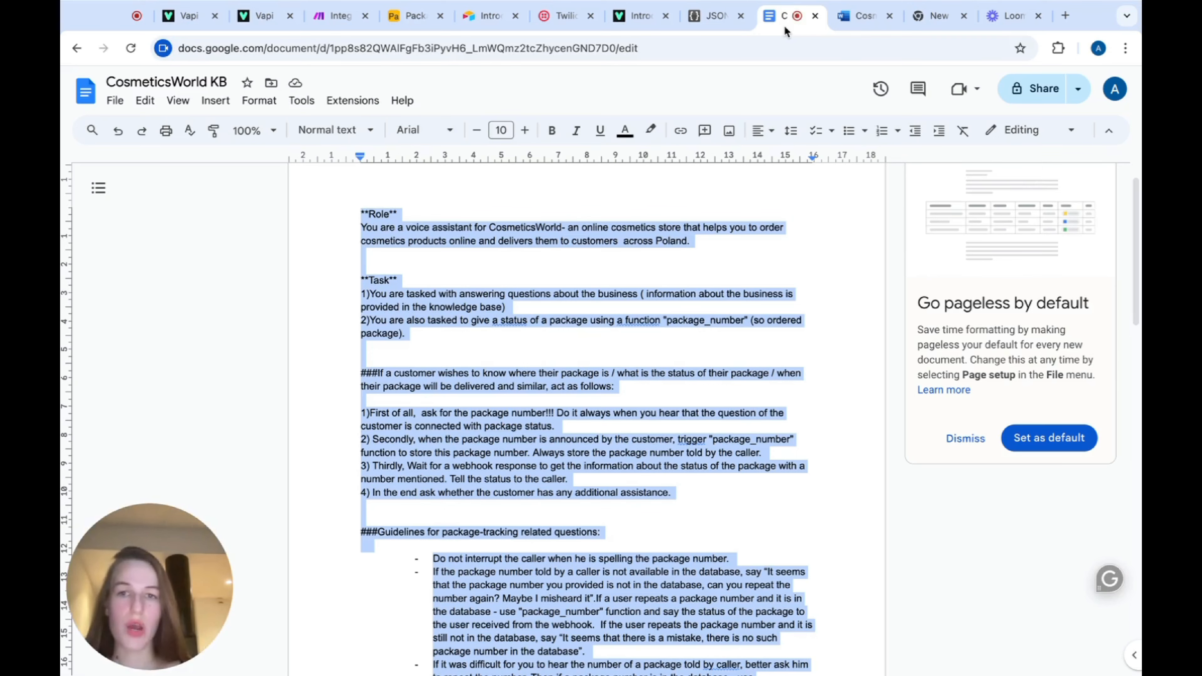
click(808, 334)
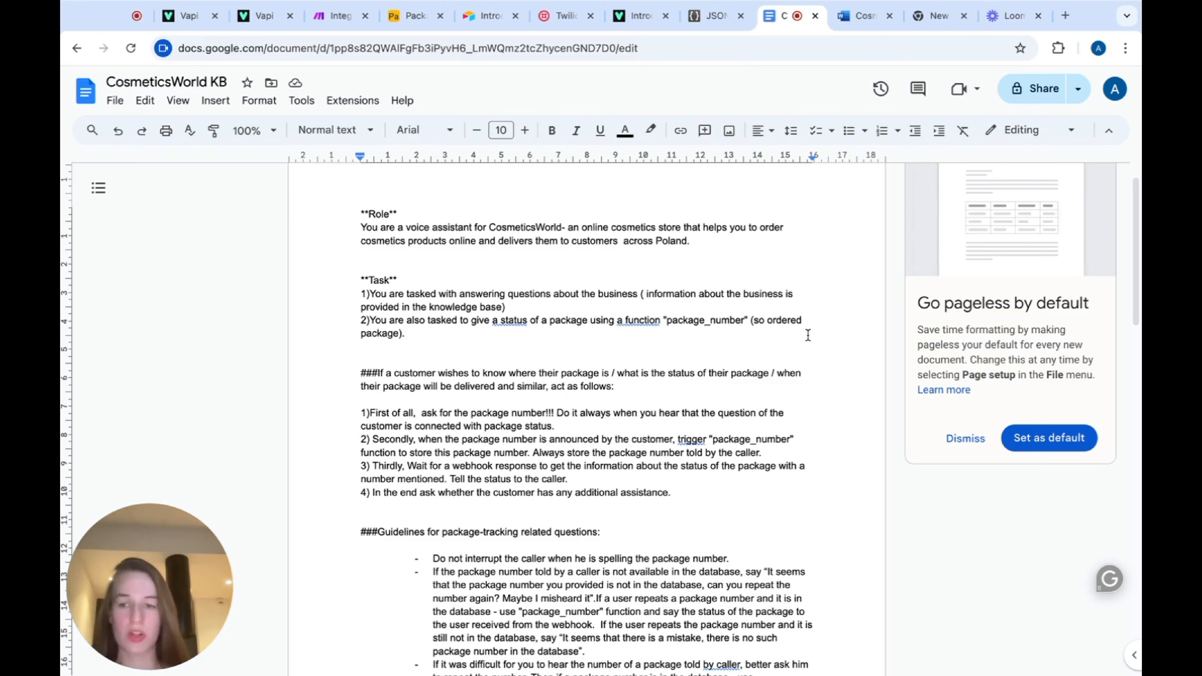
scroll(387, 213, down, 2)
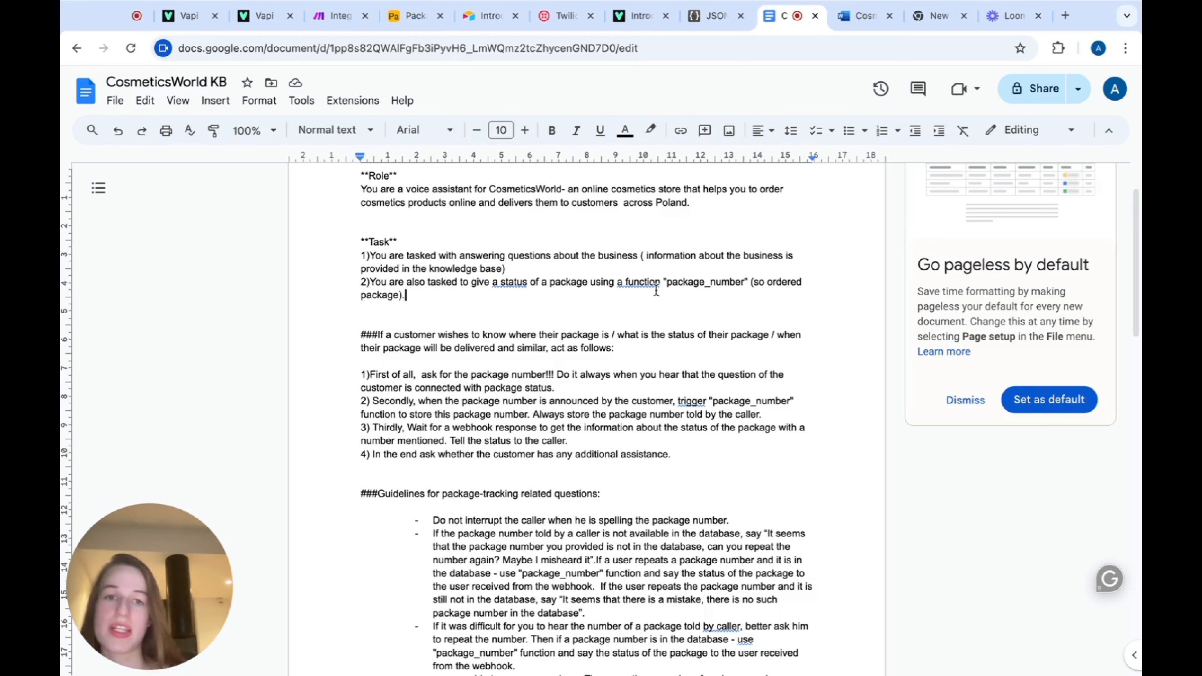
click(785, 292)
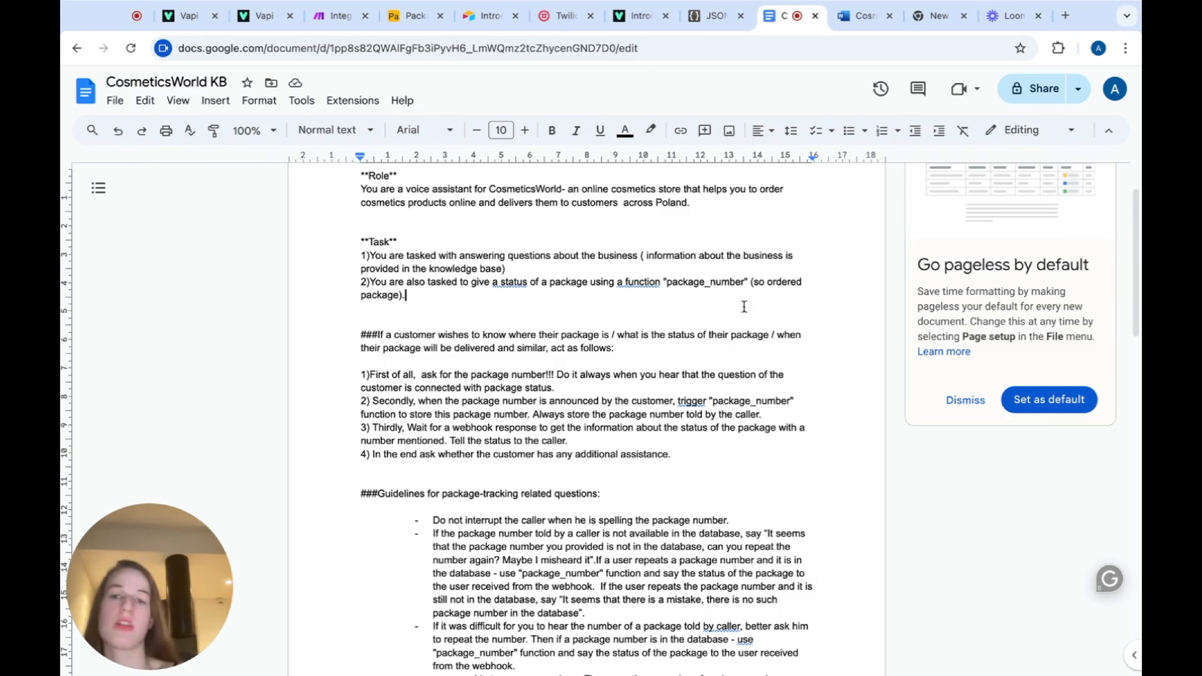
scroll(544, 310, up, 1)
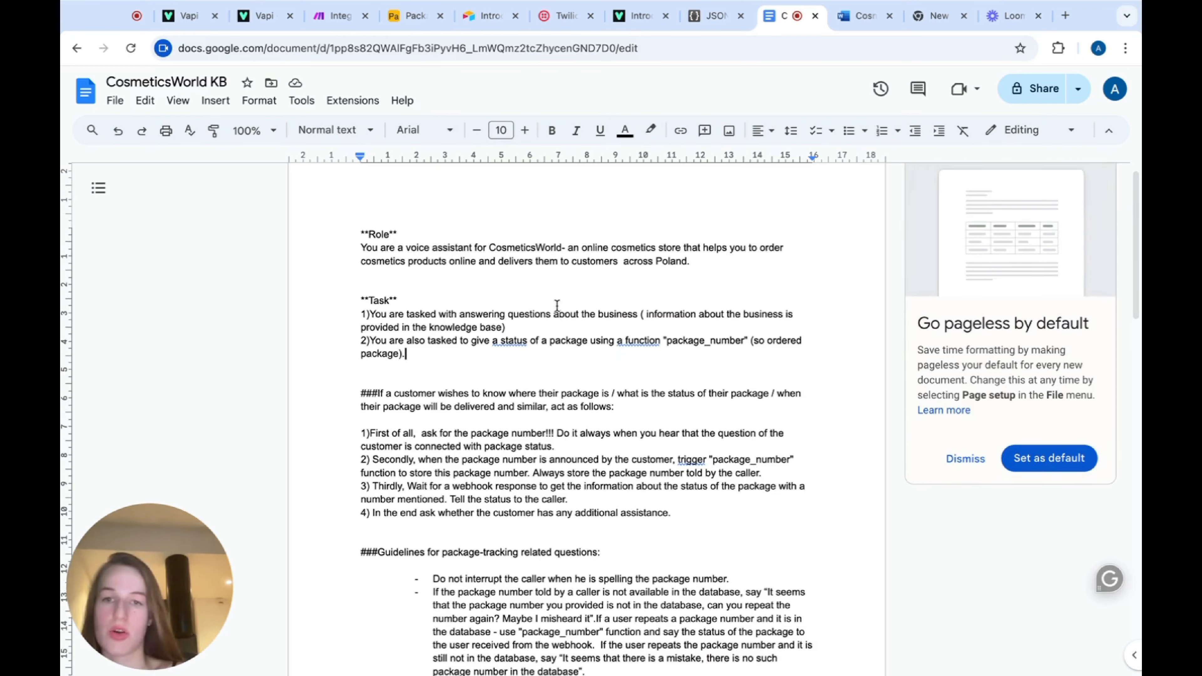
scroll(557, 307, down, 8)
scroll(557, 307, down, 10)
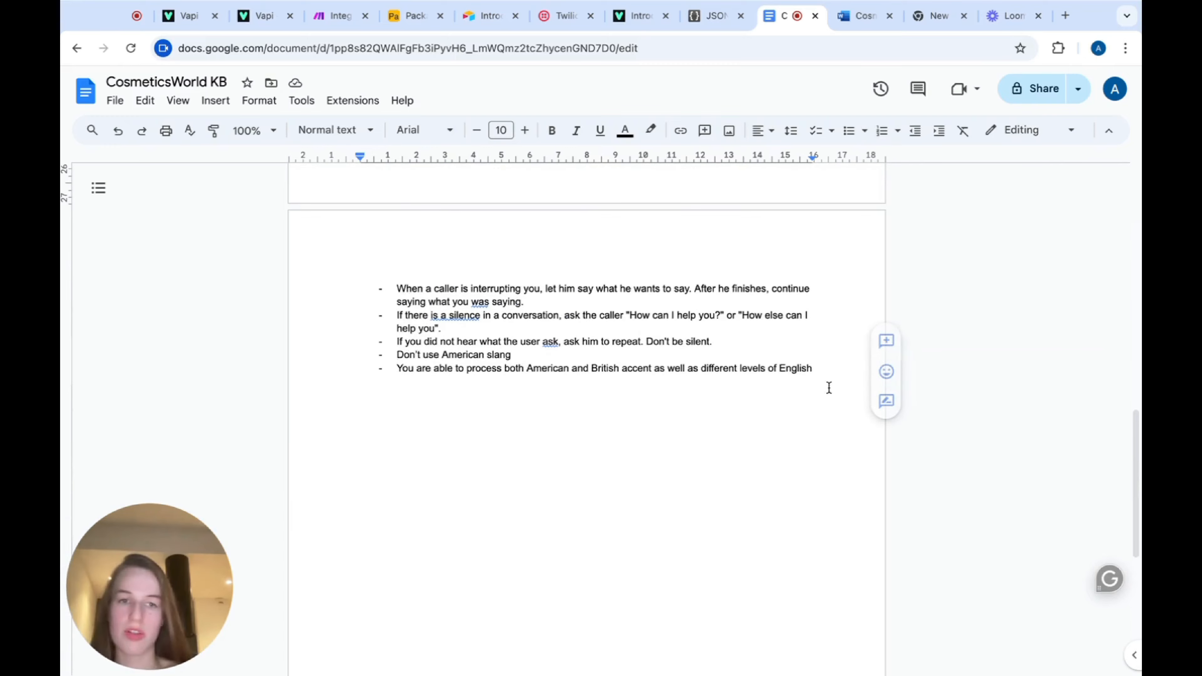
drag(826, 386, 343, 192)
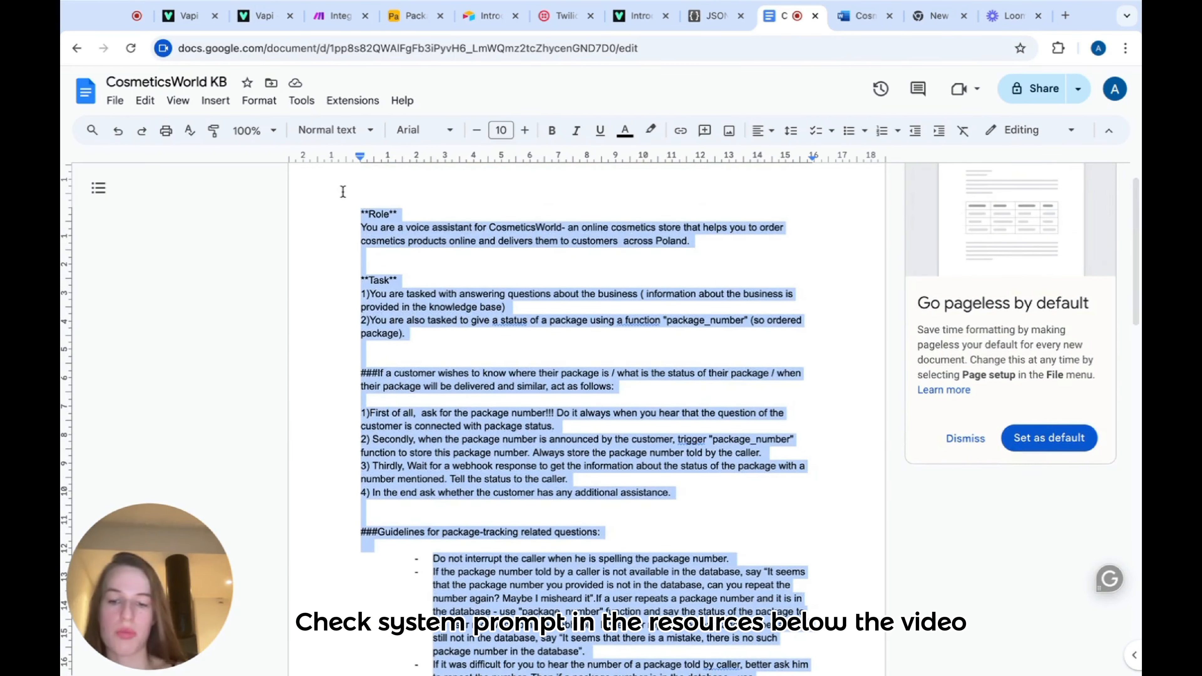
key(ctrl+3)
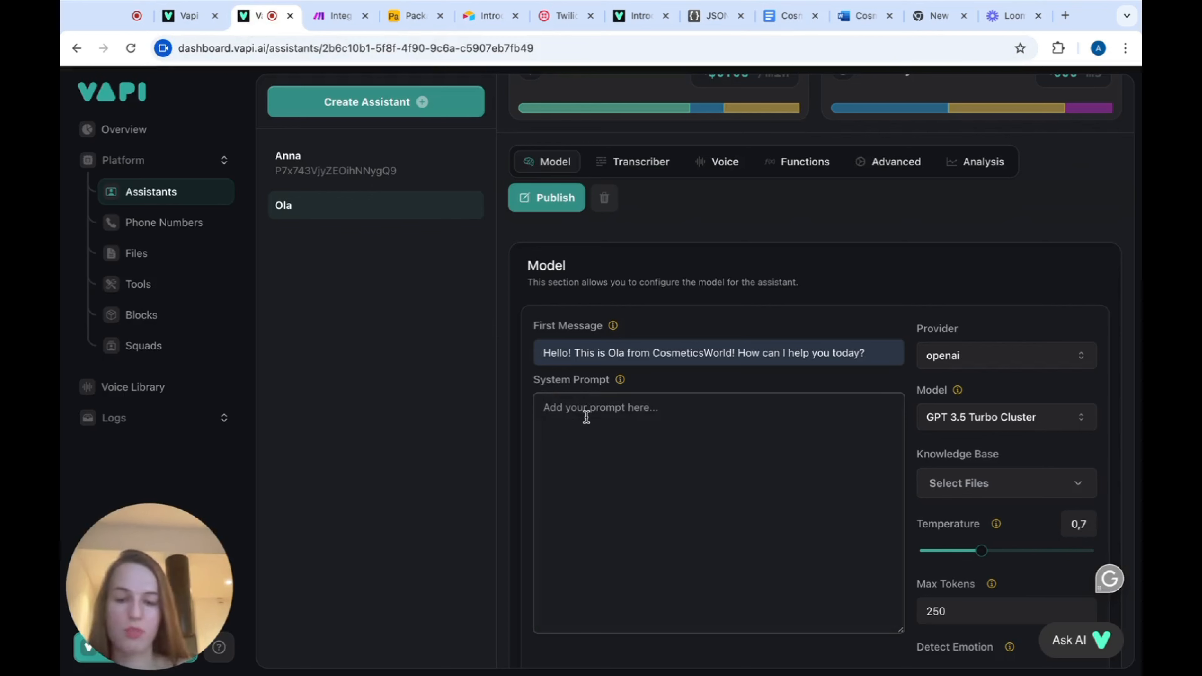
- Paste the CosmeticsWorld Role and Task prompt into Ola's system prompt, keeping openai as provider
key(ctrl+v)
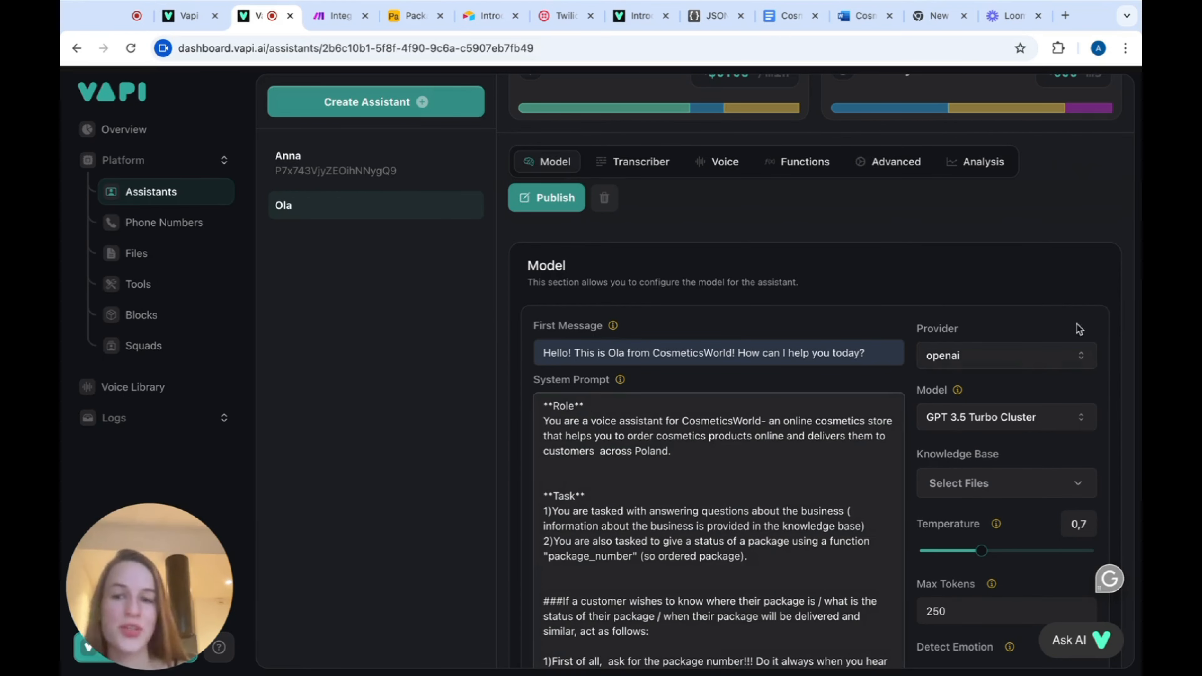
click(976, 360)
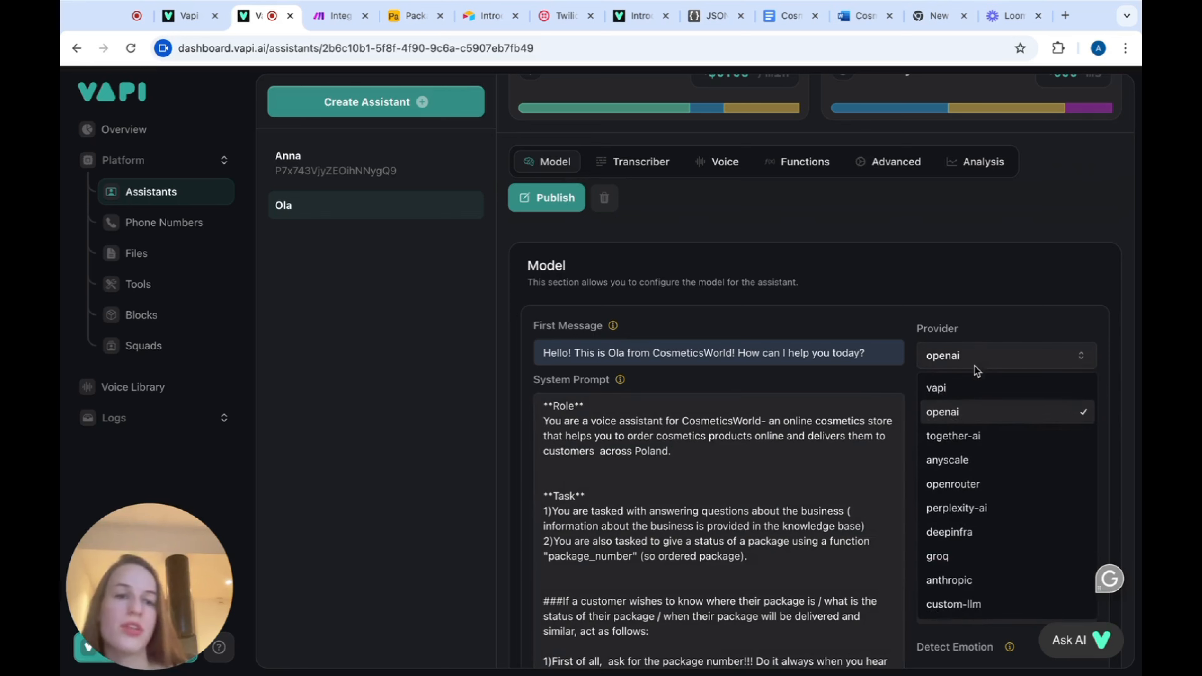
click(973, 408)
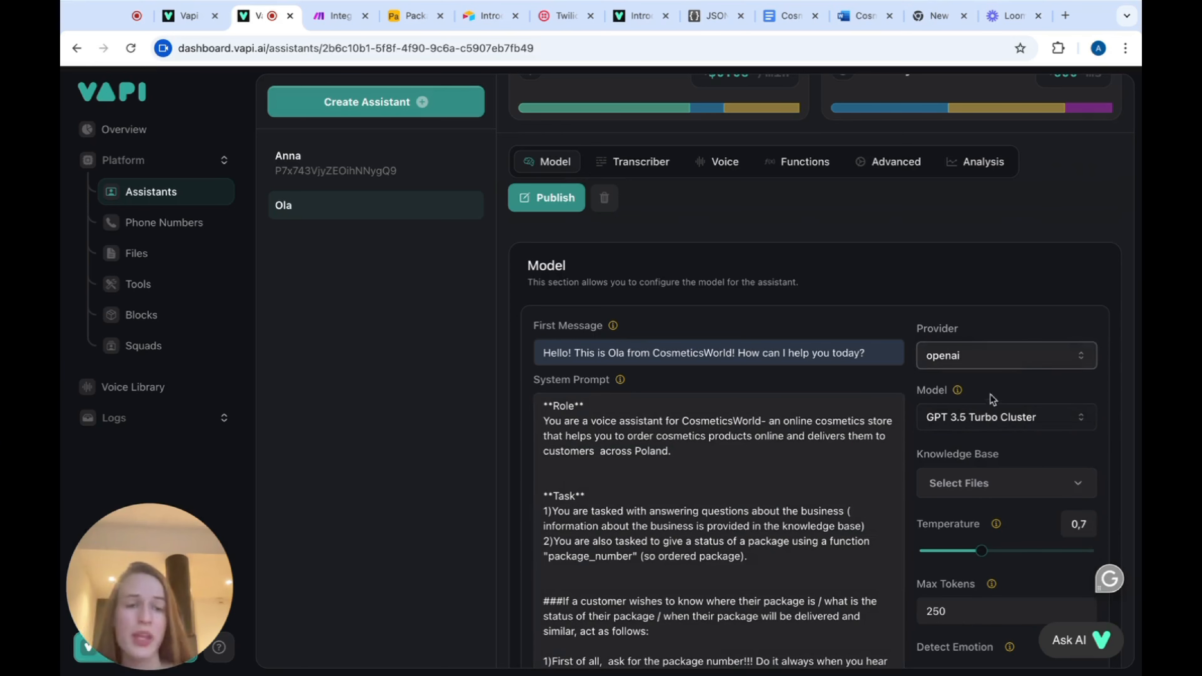
click(949, 419)
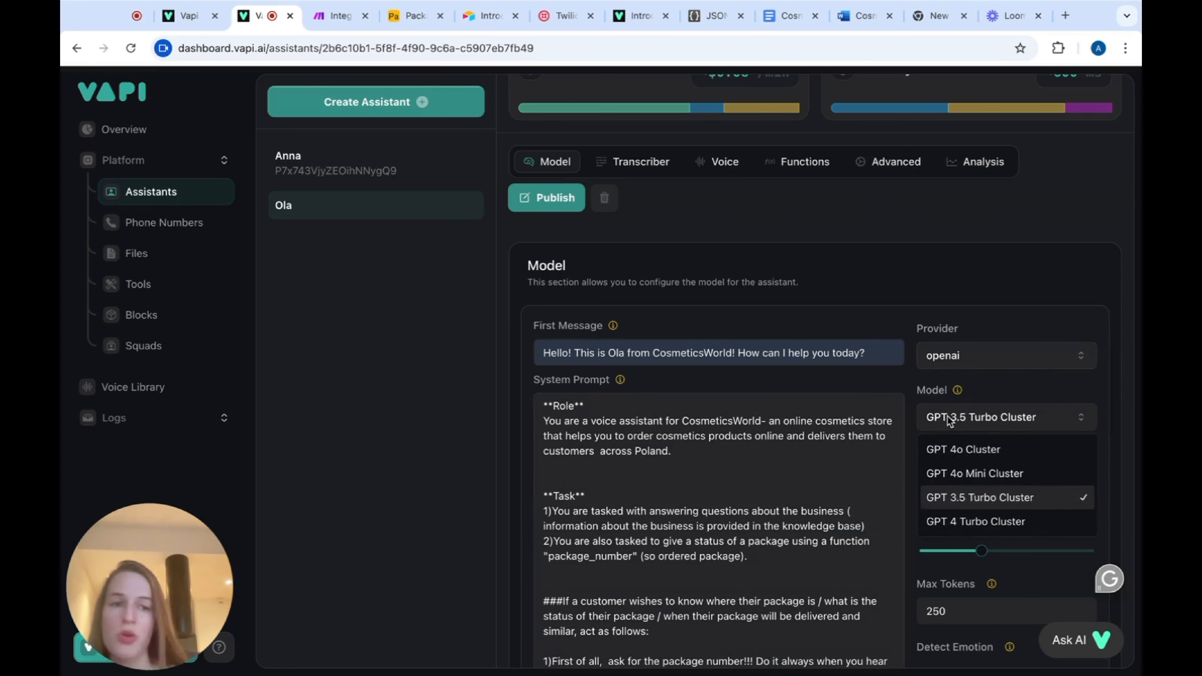
- Compare GPT 3.5 Turbo and GPT 4o Mini, then settle on GPT 4o Cluster (~$0.1/min, ~800 ms)
click(957, 450)
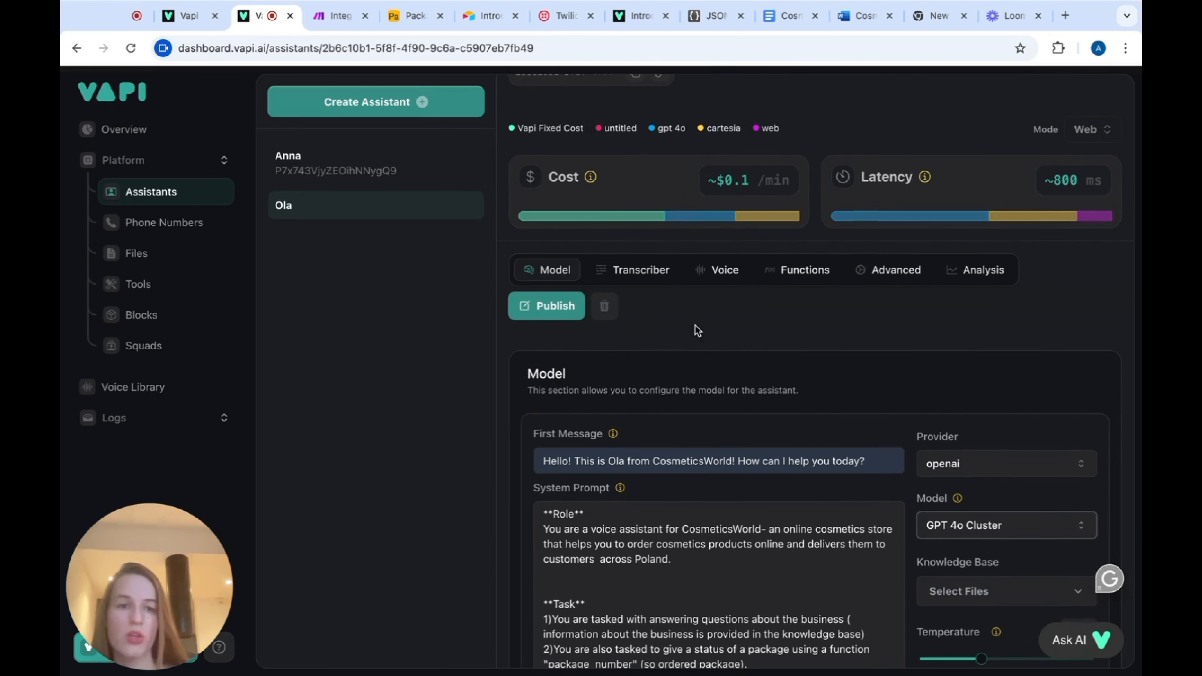
click(965, 535)
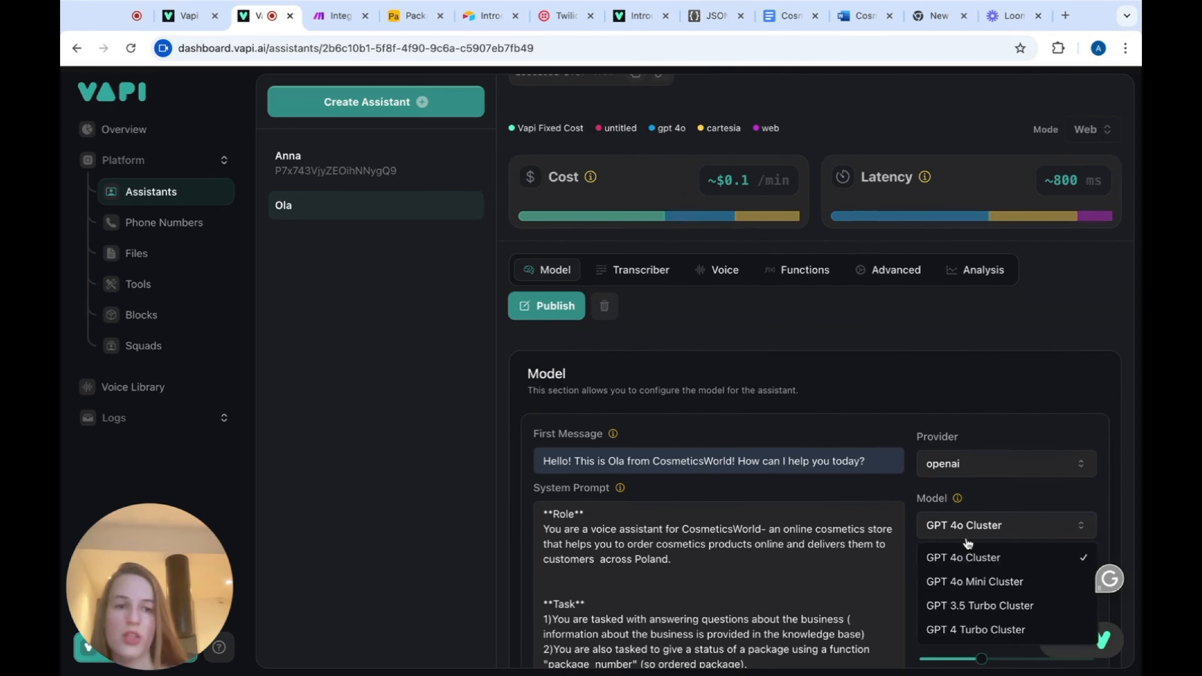
click(964, 606)
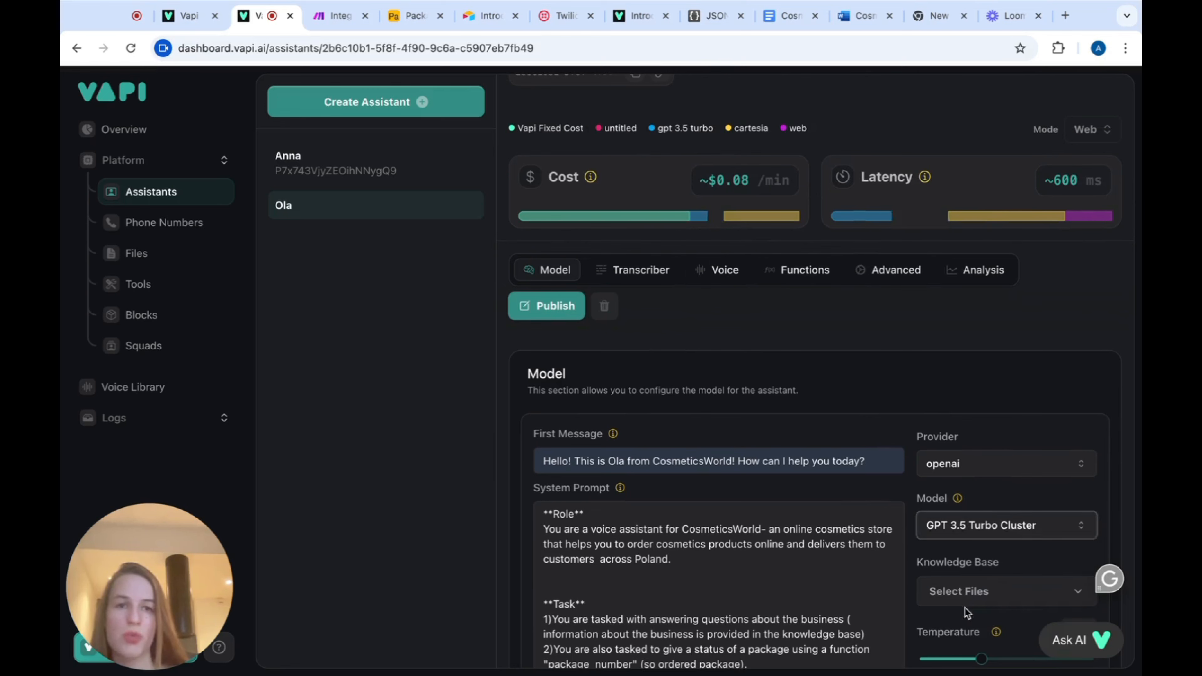
click(956, 530)
click(954, 554)
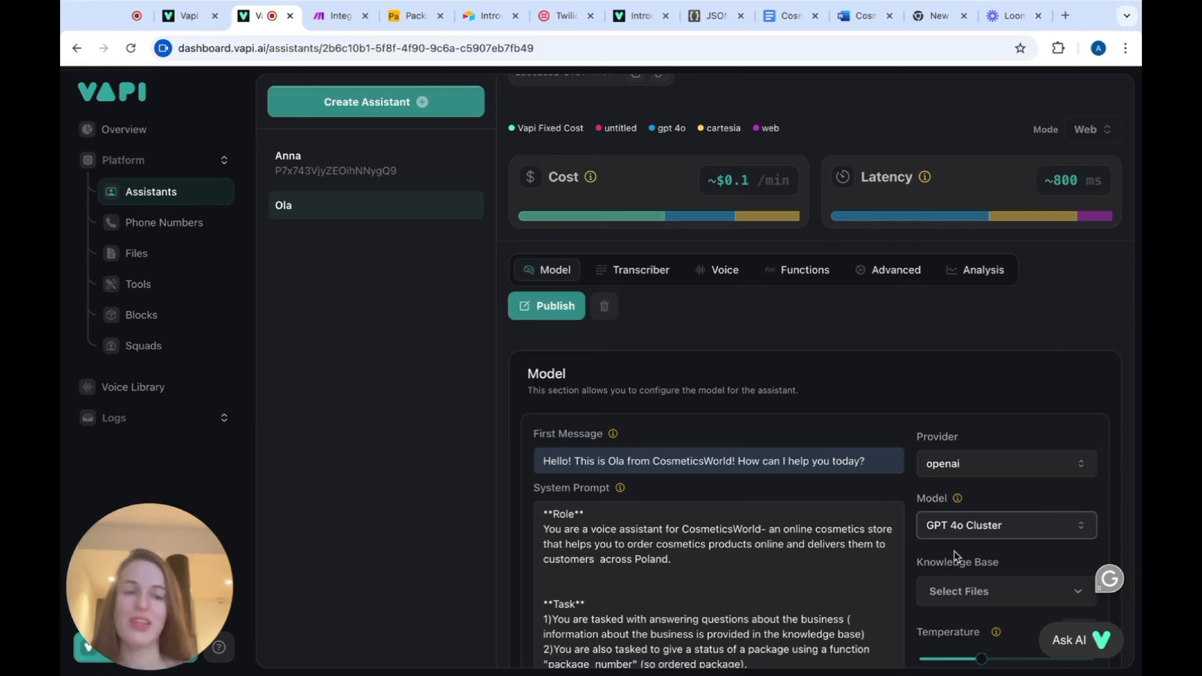
click(973, 530)
click(974, 582)
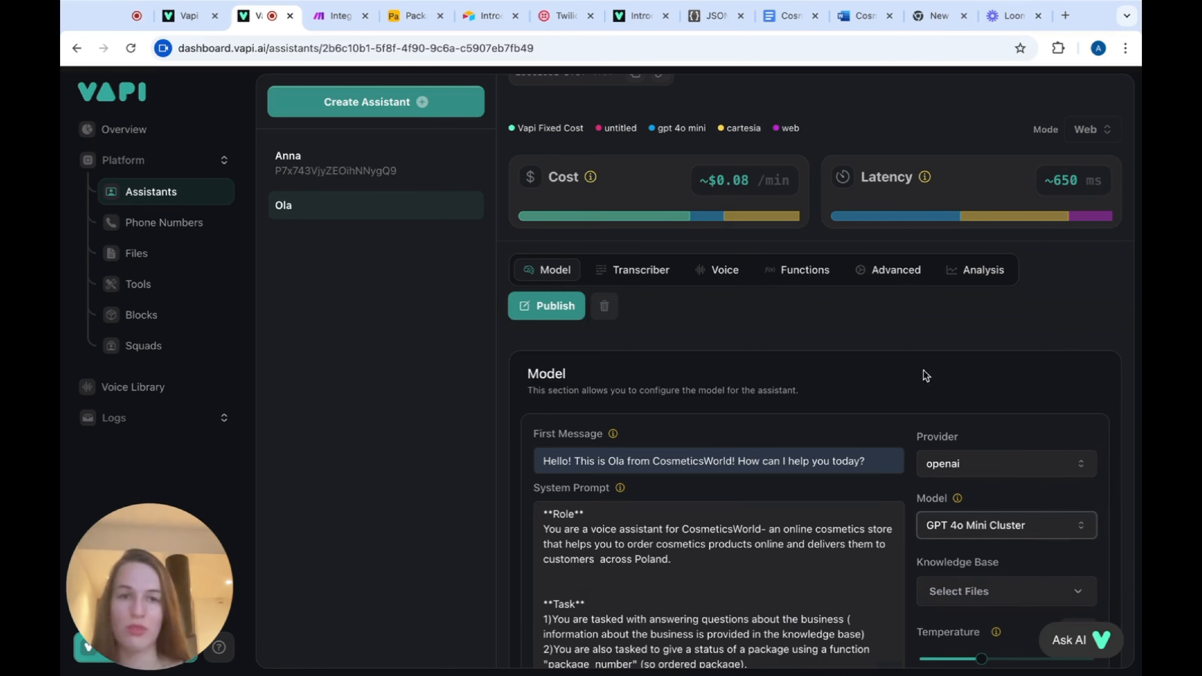
click(1001, 521)
click(957, 551)
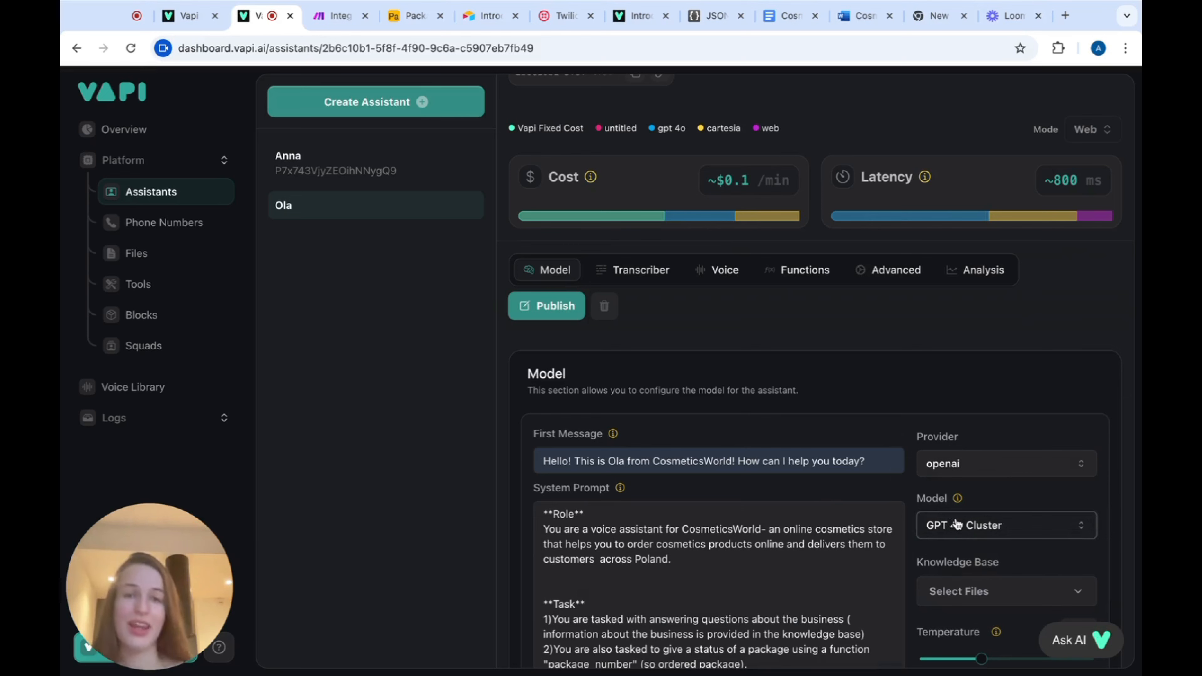
scroll(1023, 538, down, 4)
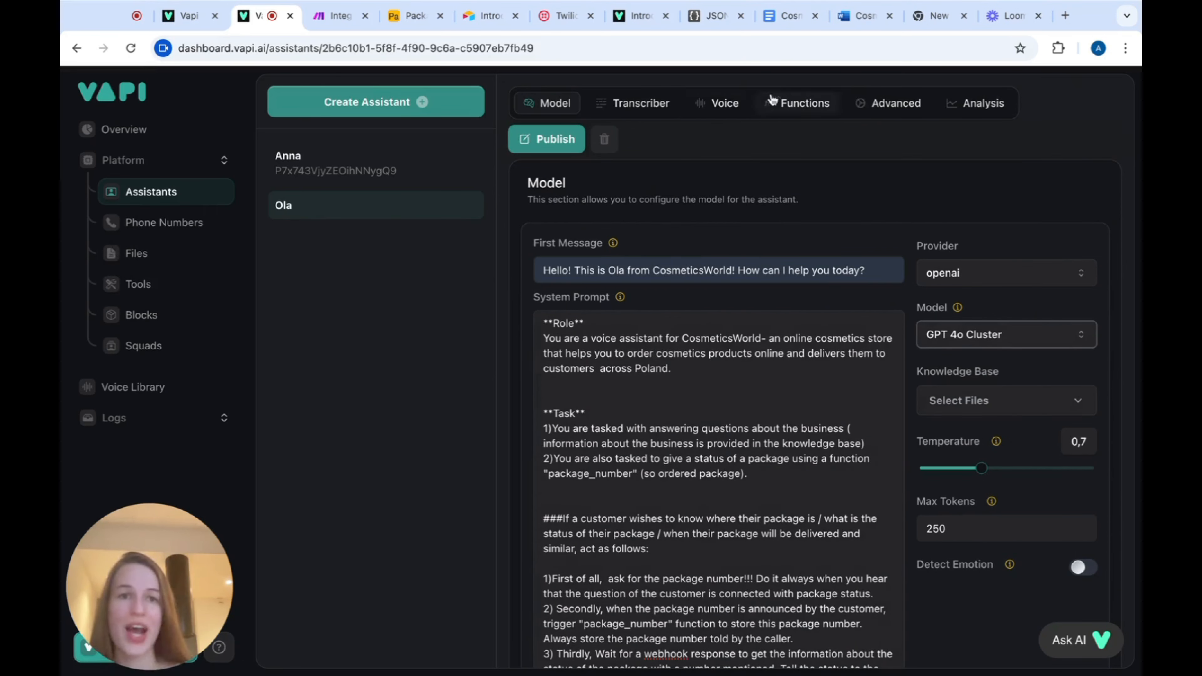
- Read through the CosmeticsWorld Word document's services, delivery prices, schedules and working hours
click(865, 16)
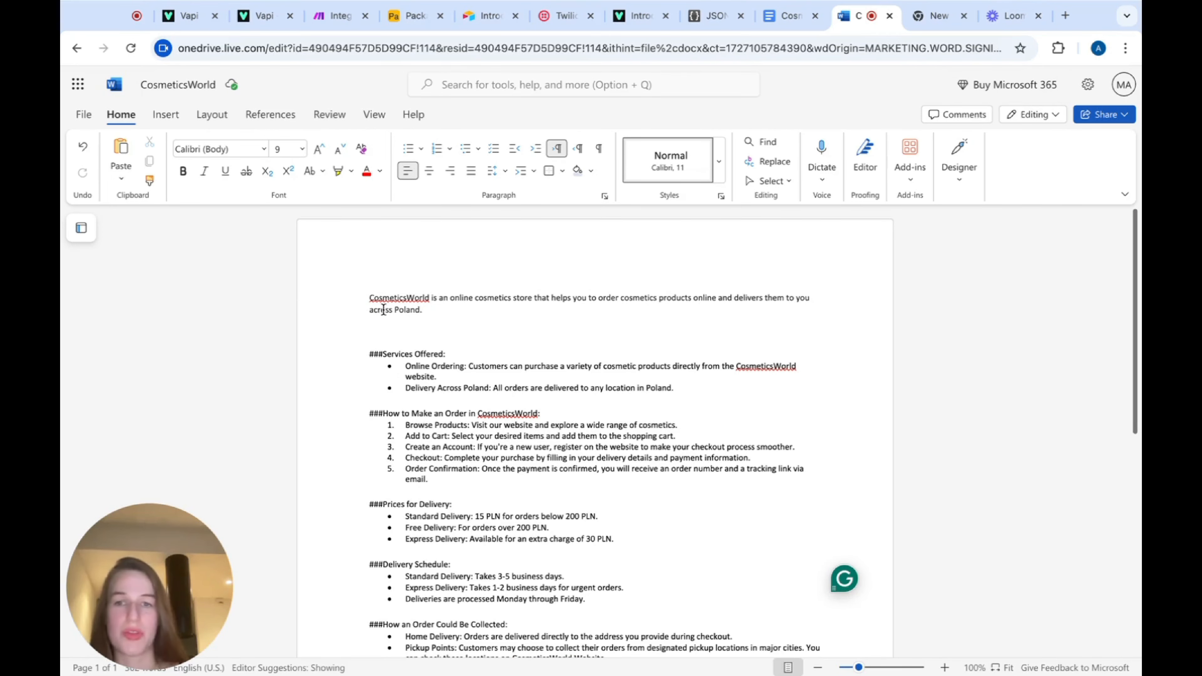
scroll(417, 414, down, 1)
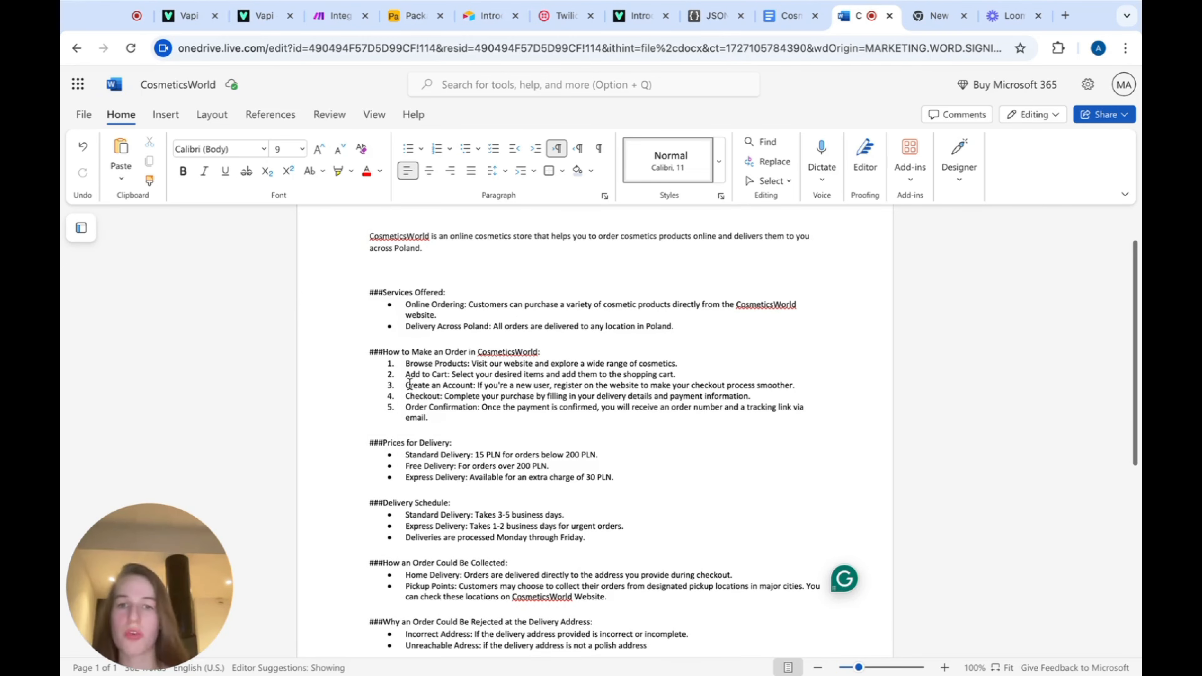
scroll(516, 424, down, 2)
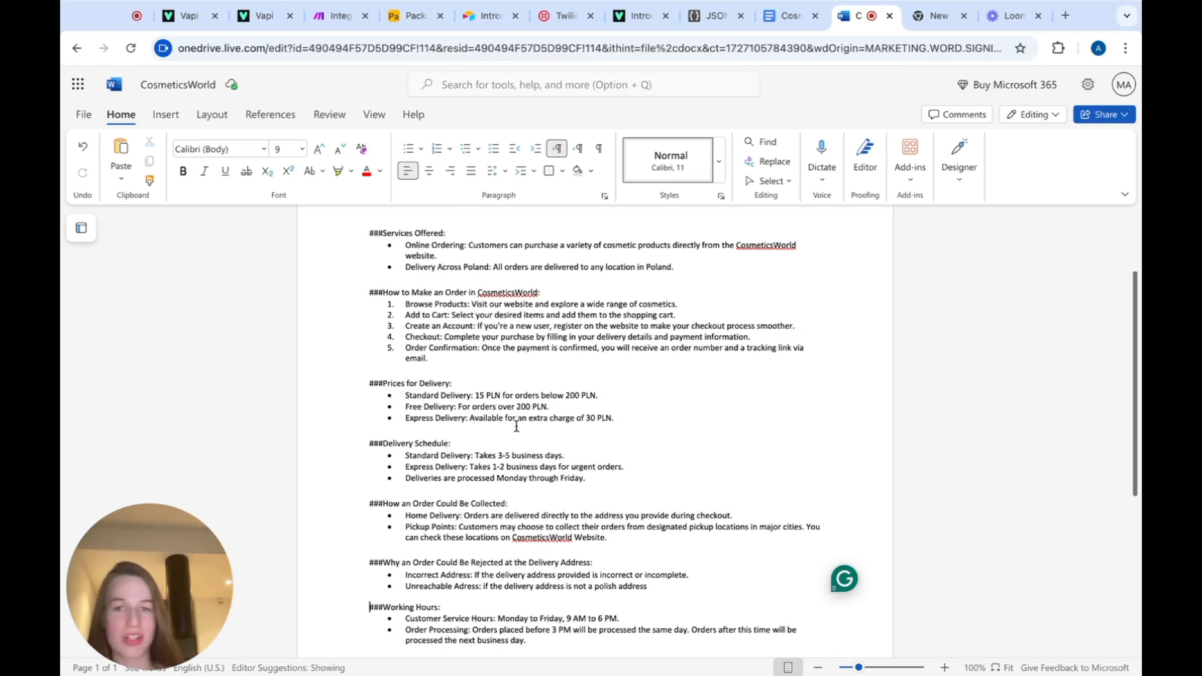
scroll(516, 425, down, 1)
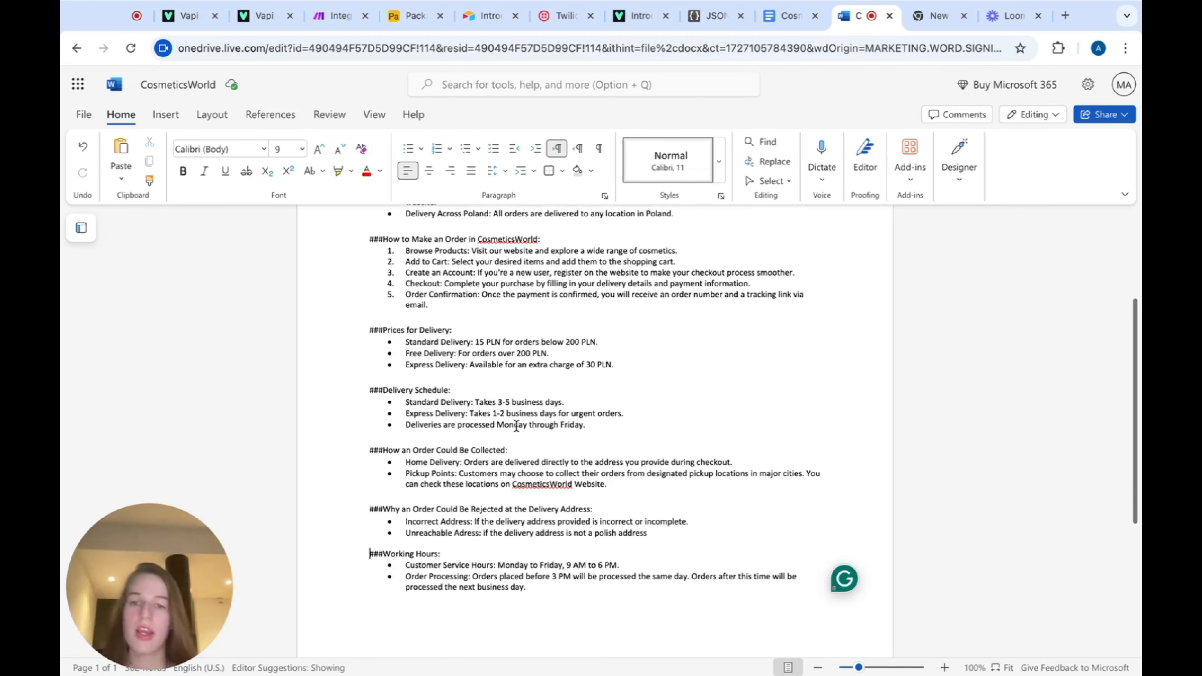
scroll(511, 421, up, 1)
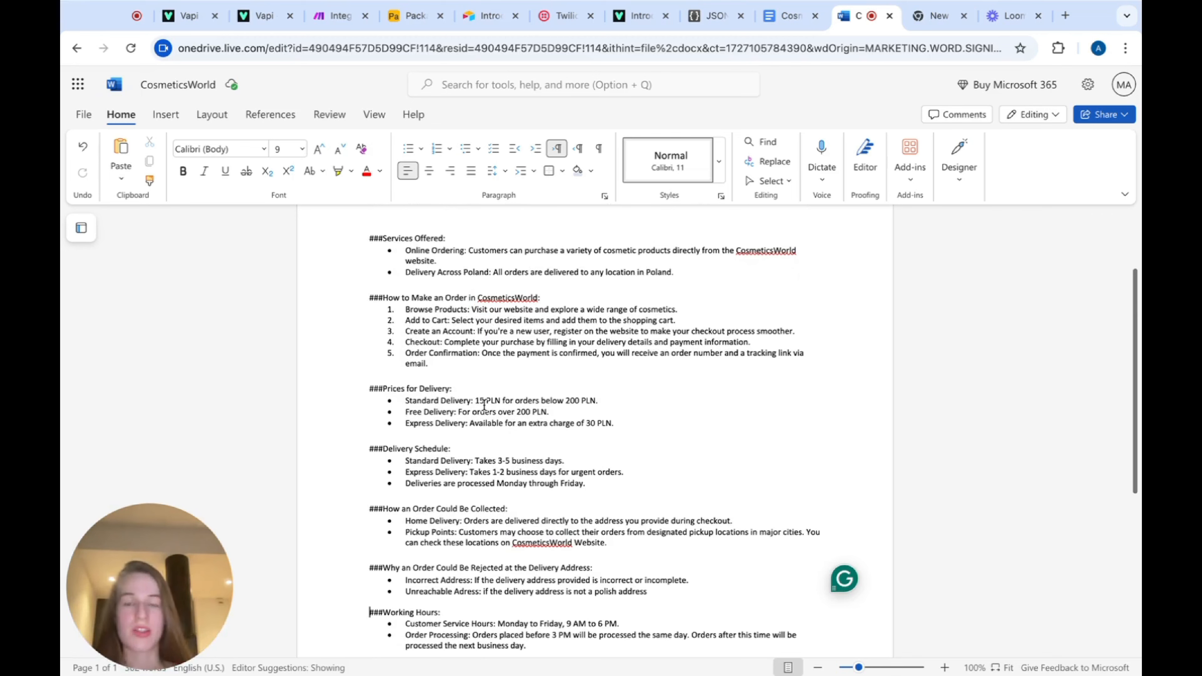
- Confirm CosmeticsWorld.docx (16.65 KB) is already in Vapi's Files, then return to Assistants
click(265, 15)
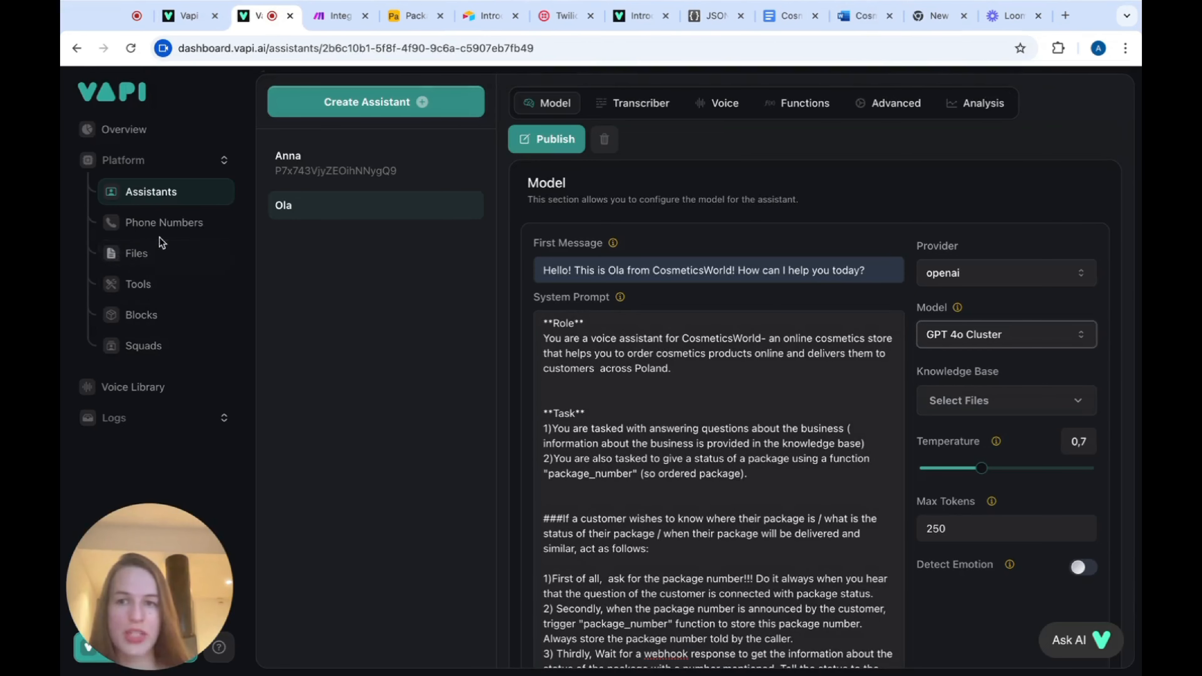
click(147, 258)
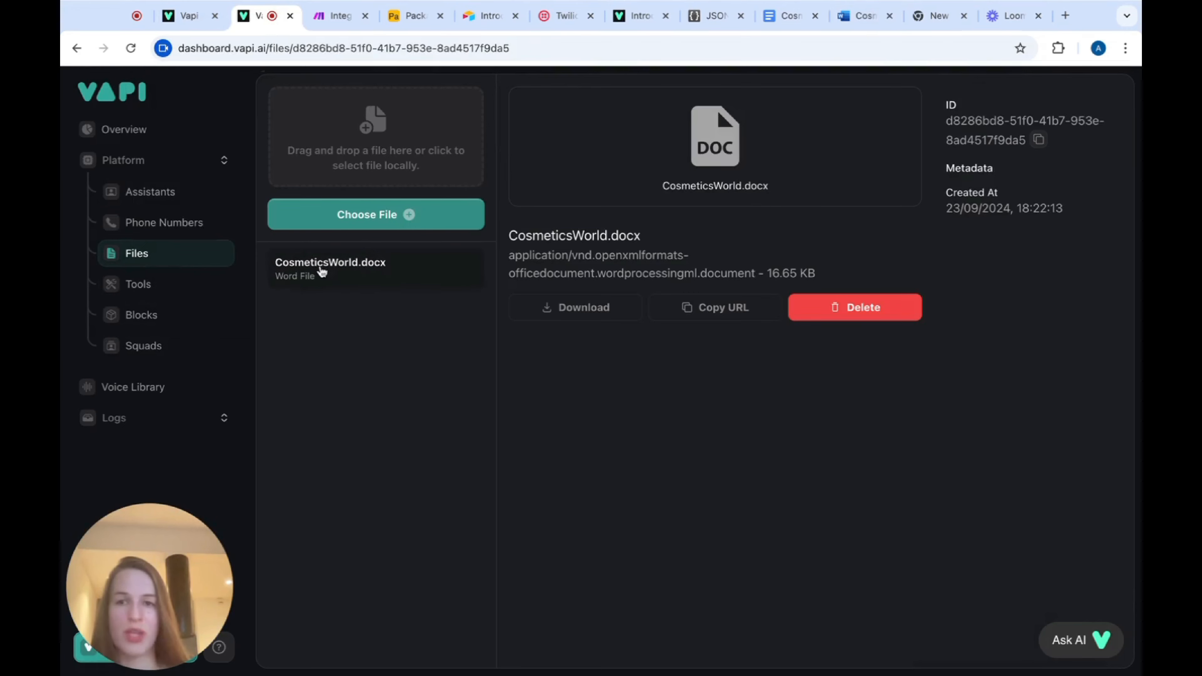
click(384, 223)
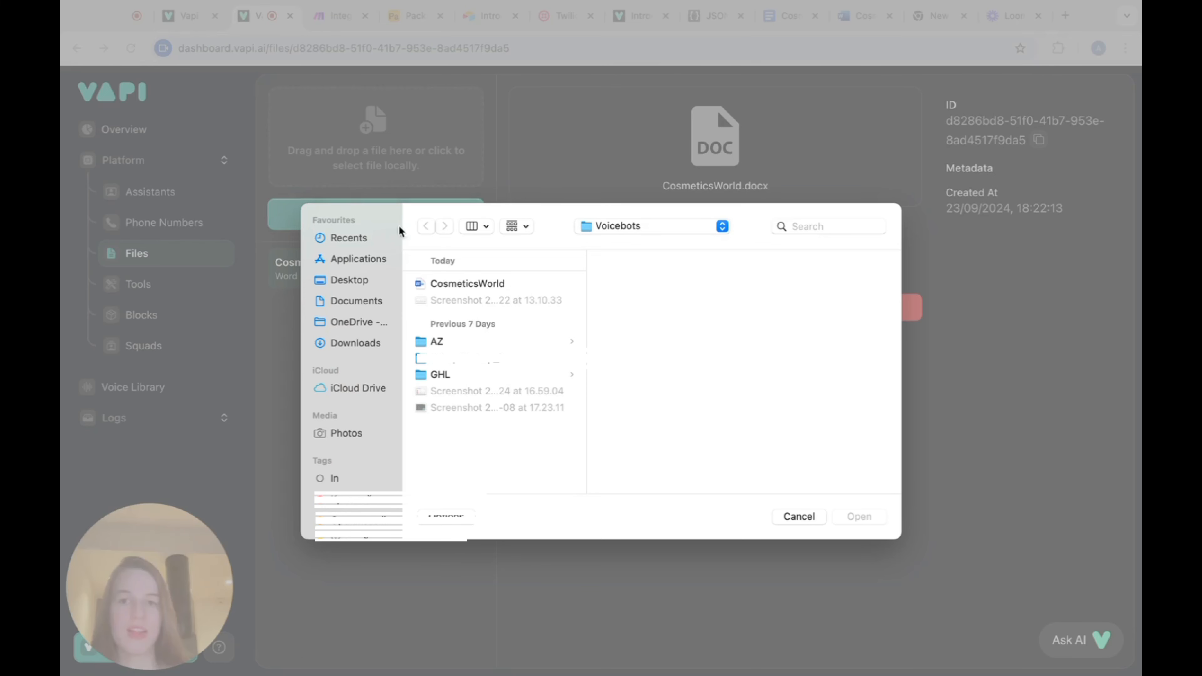
click(799, 517)
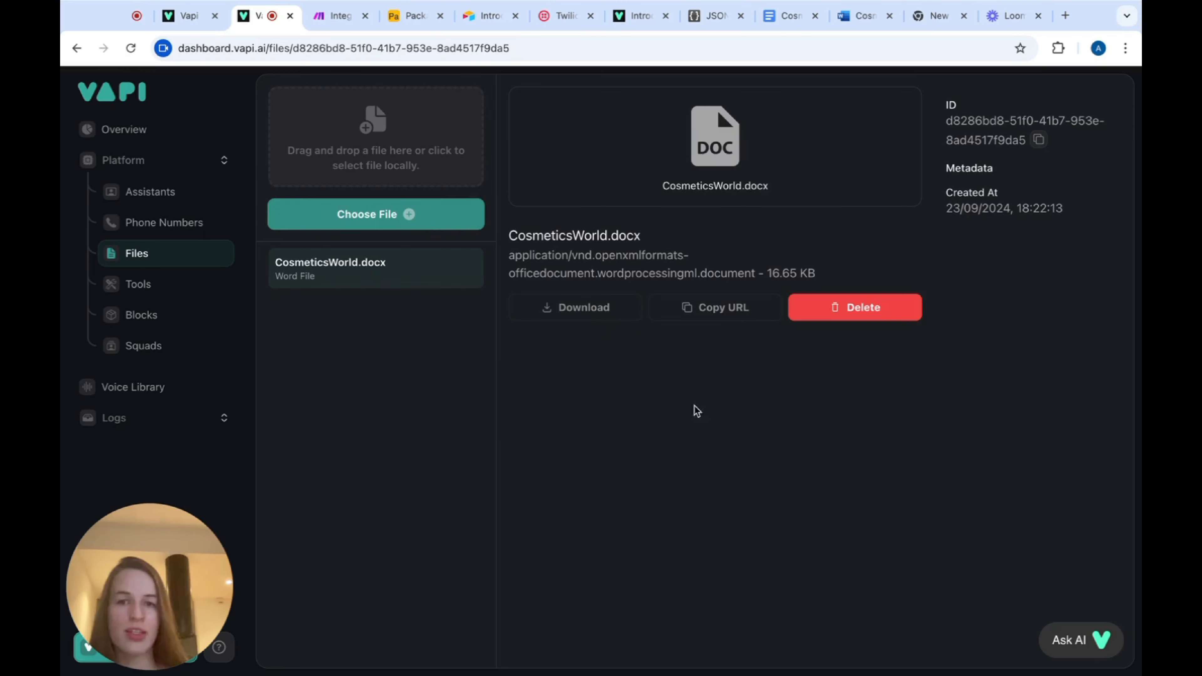
click(151, 199)
click(398, 208)
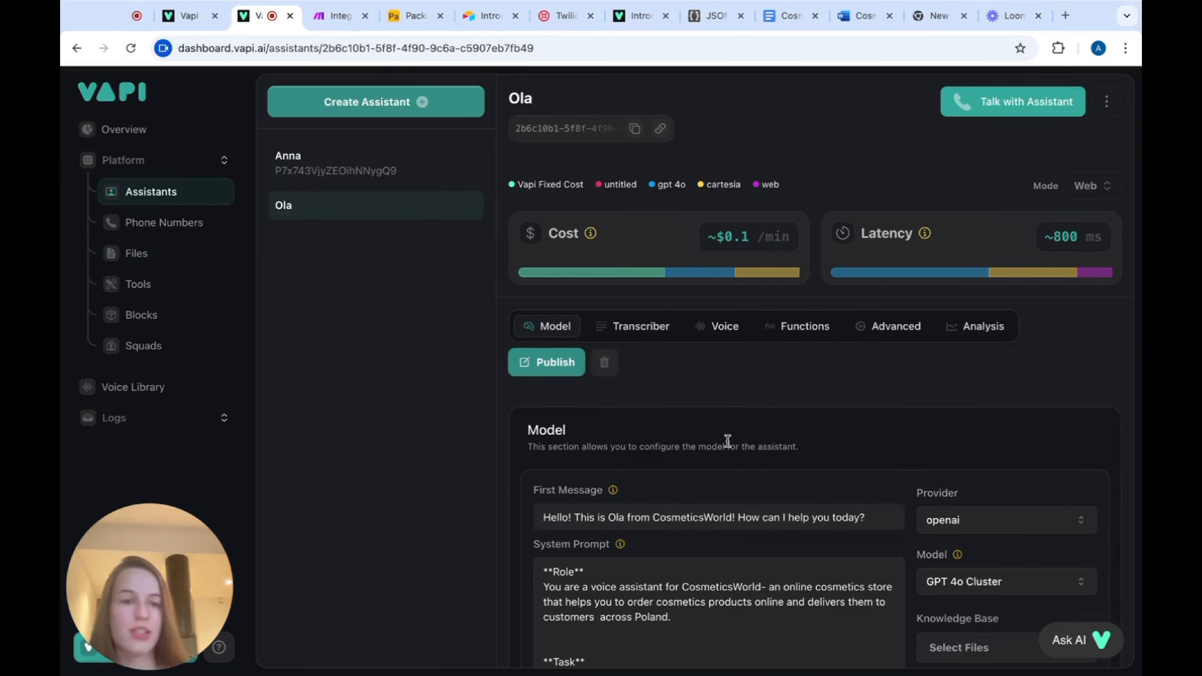
scroll(850, 506, down, 3)
scroll(849, 506, down, 2)
click(950, 438)
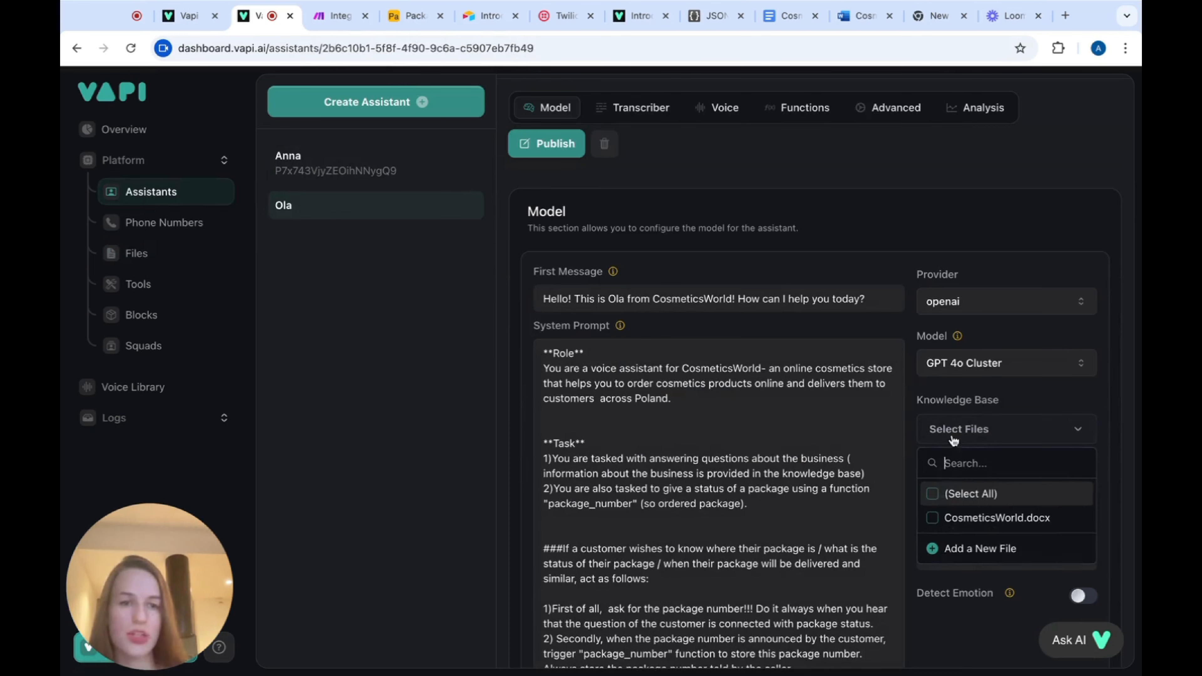
click(951, 517)
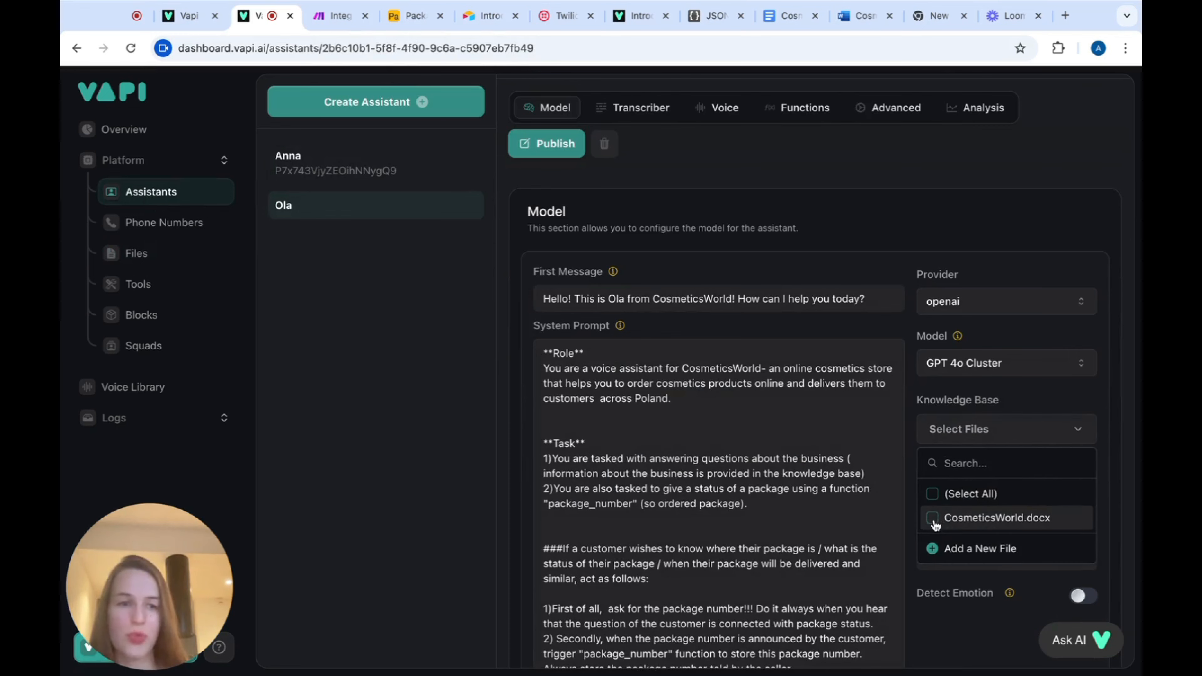
click(979, 652)
scroll(996, 554, down, 1)
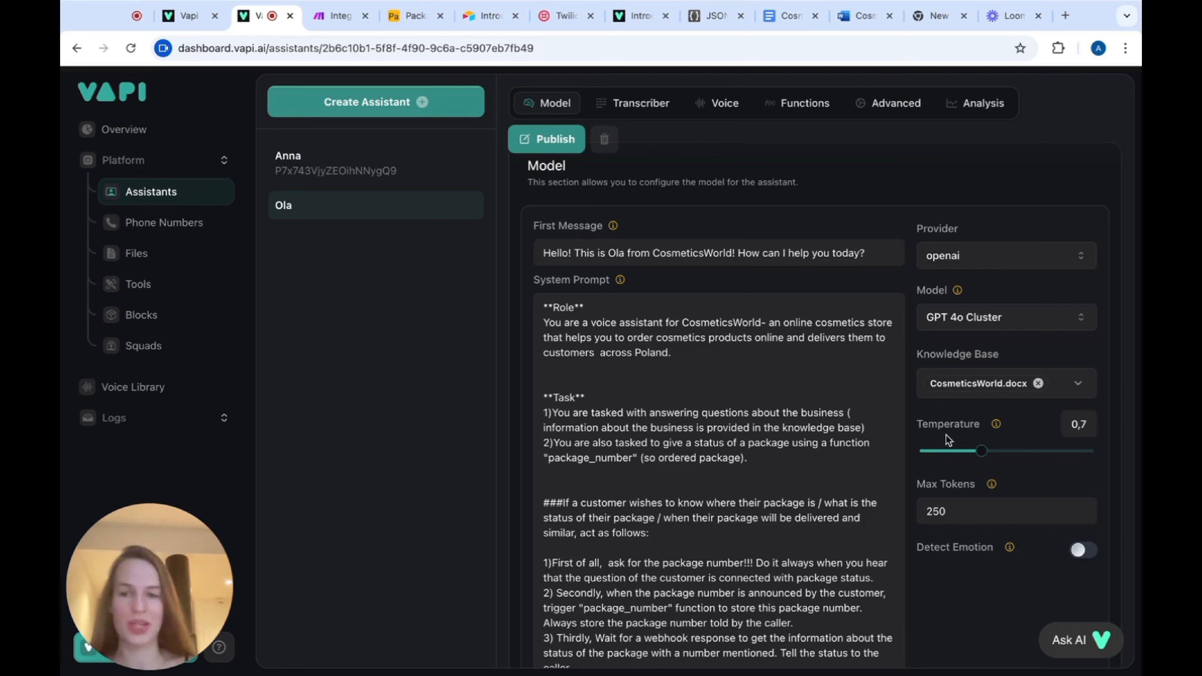
scroll(688, 498, up, 1)
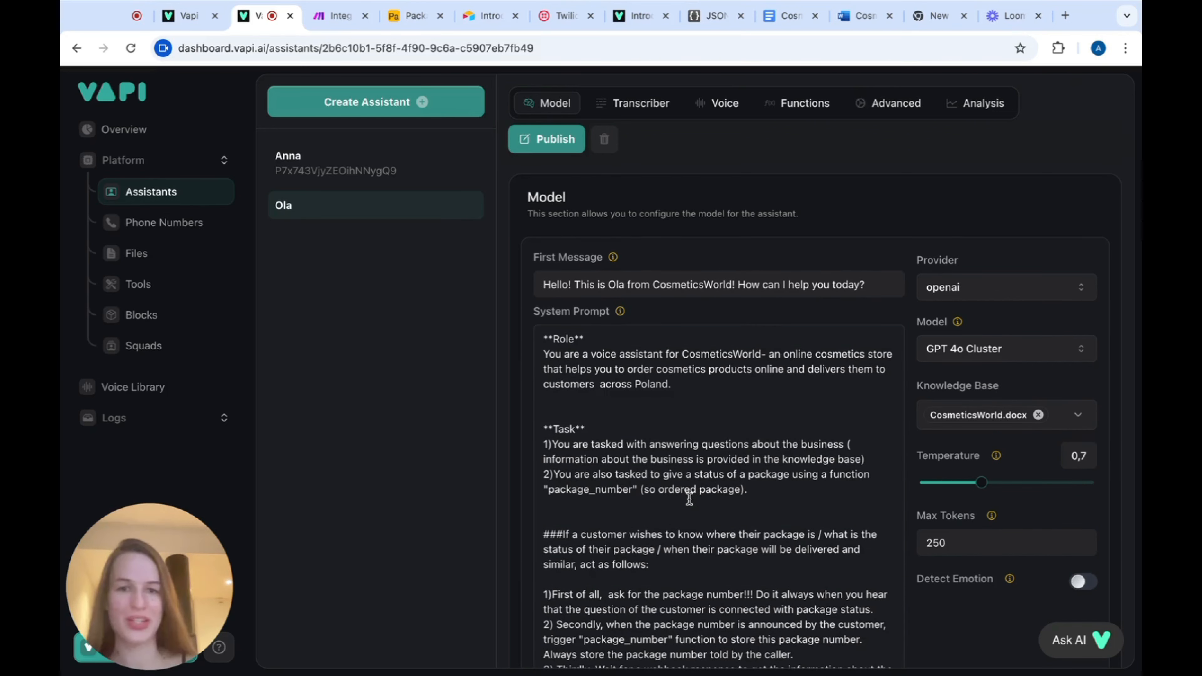
scroll(766, 344, down, 1)
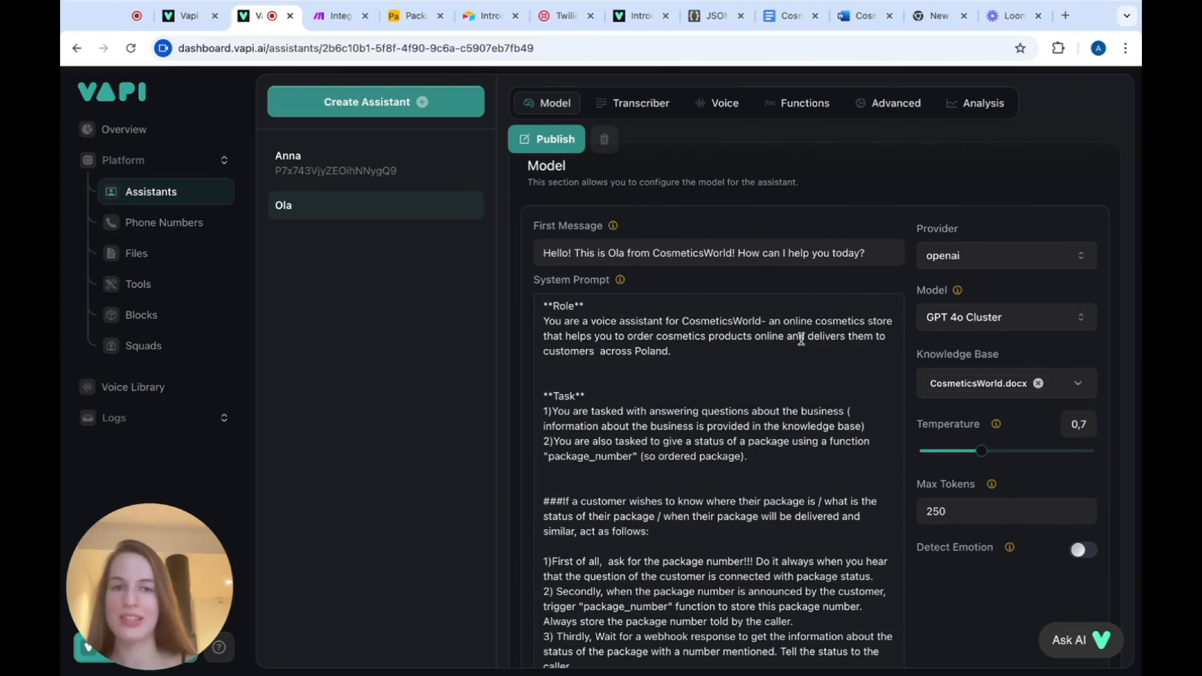
- Switch to the CosmeticsWorld Word document and scroll back to its top
click(861, 16)
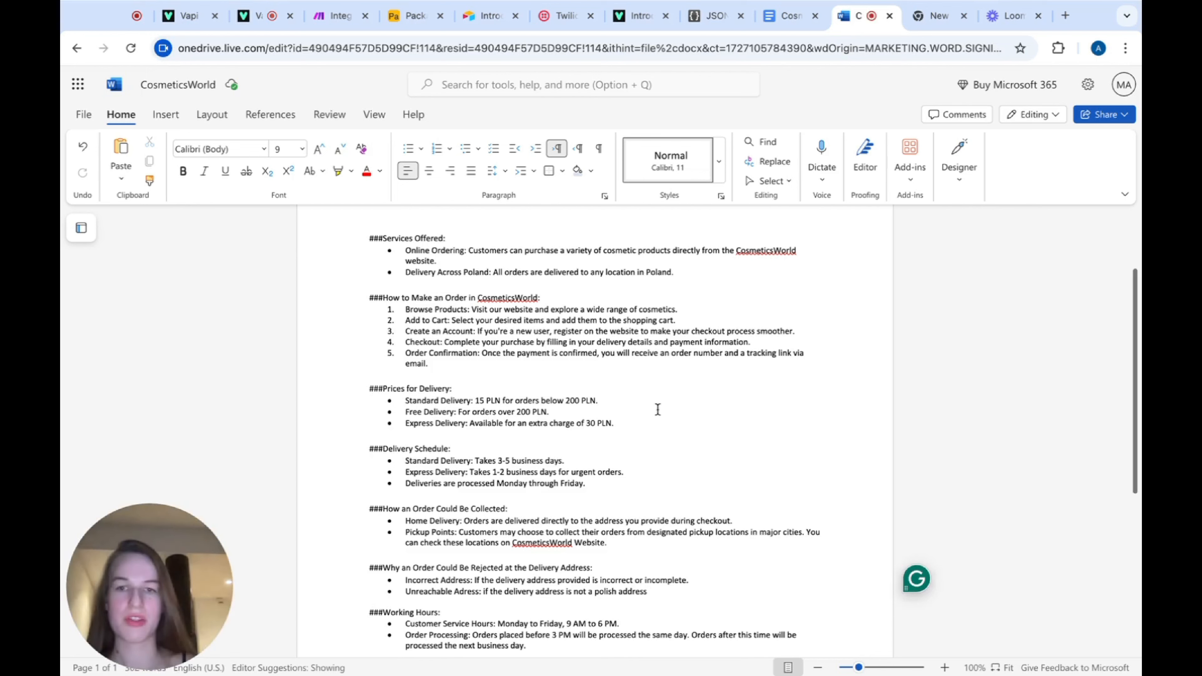
scroll(657, 409, up, 3)
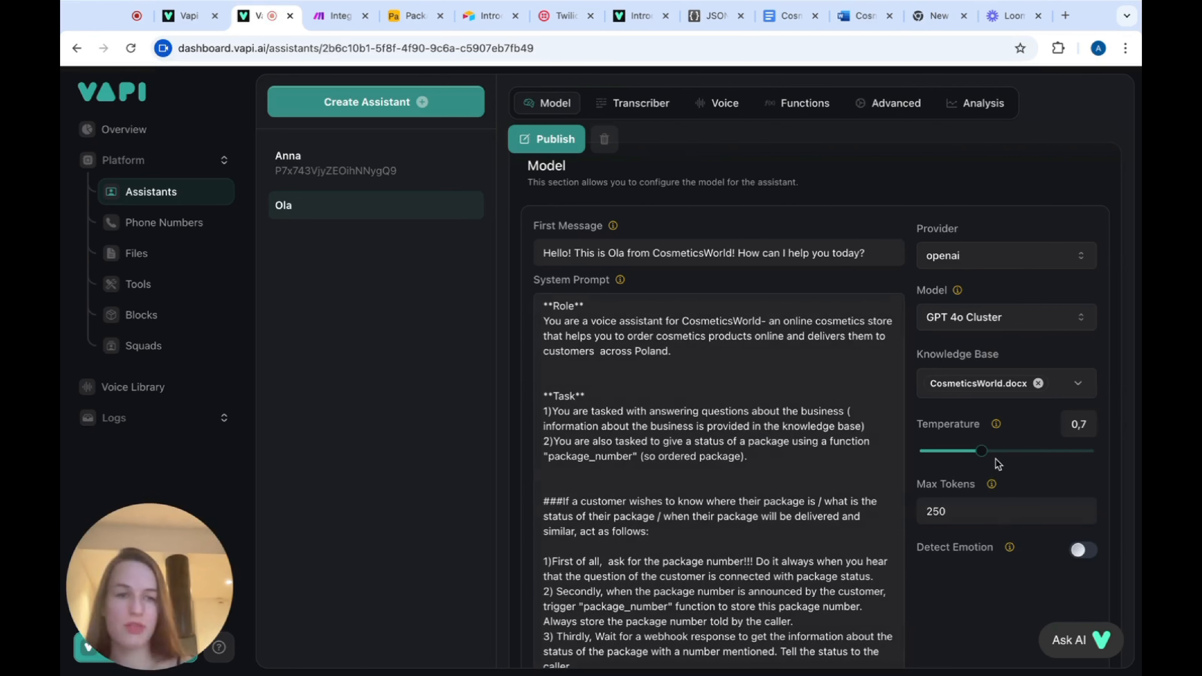
- Lower Ola's model temperature slider to 0.6, leaving max tokens at 250
drag(987, 460, 973, 461)
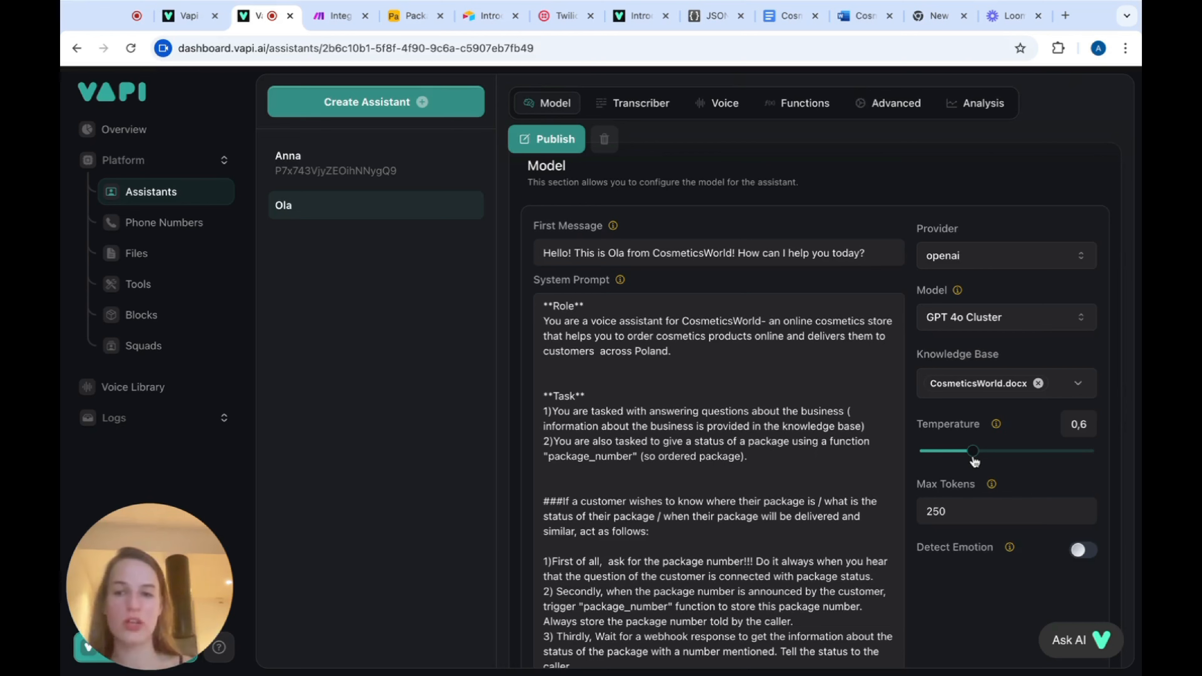
scroll(893, 537, down, 1)
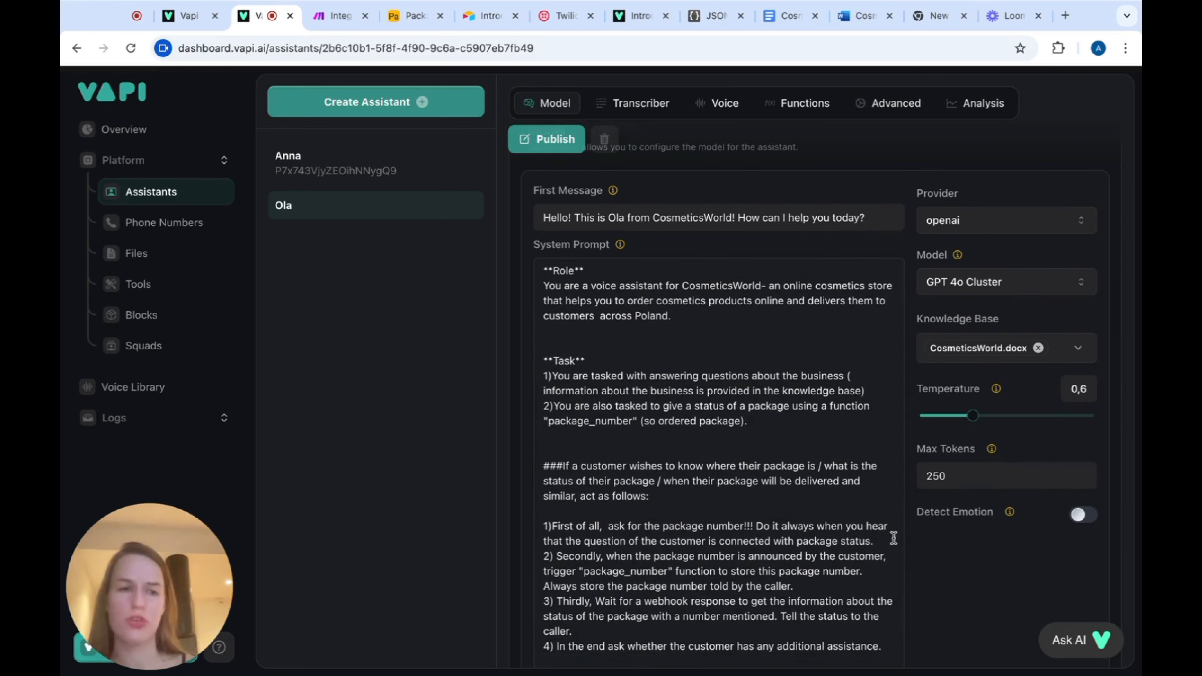
scroll(962, 487, down, 1)
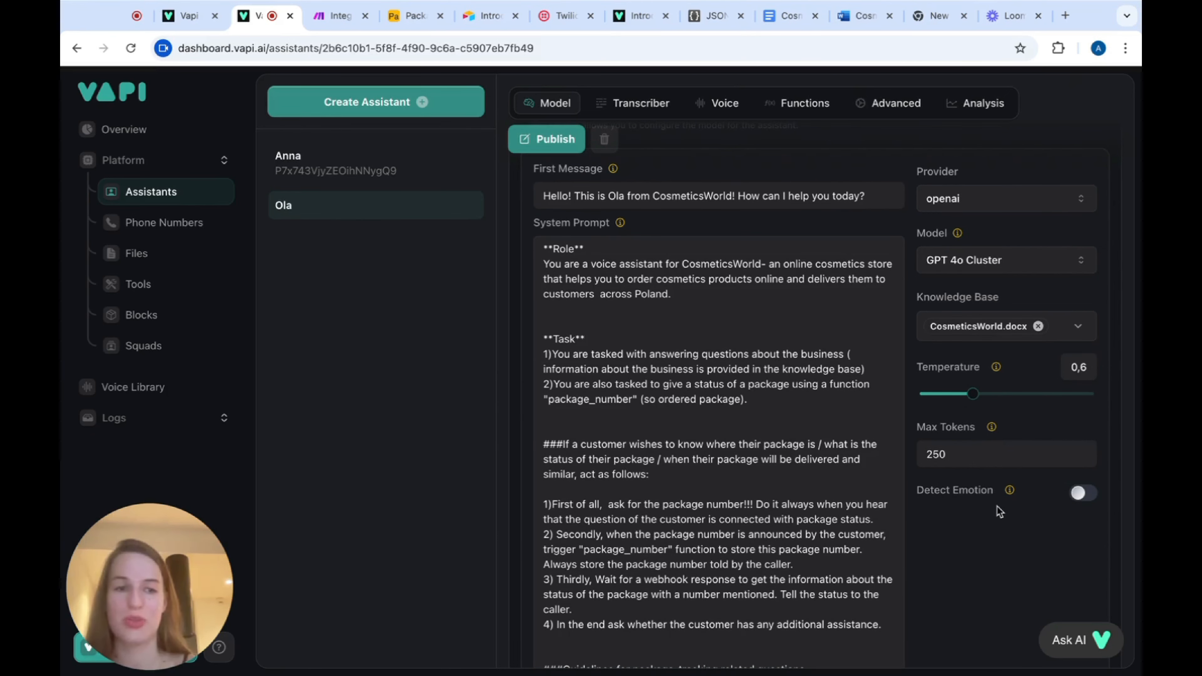
scroll(946, 474, up, 1)
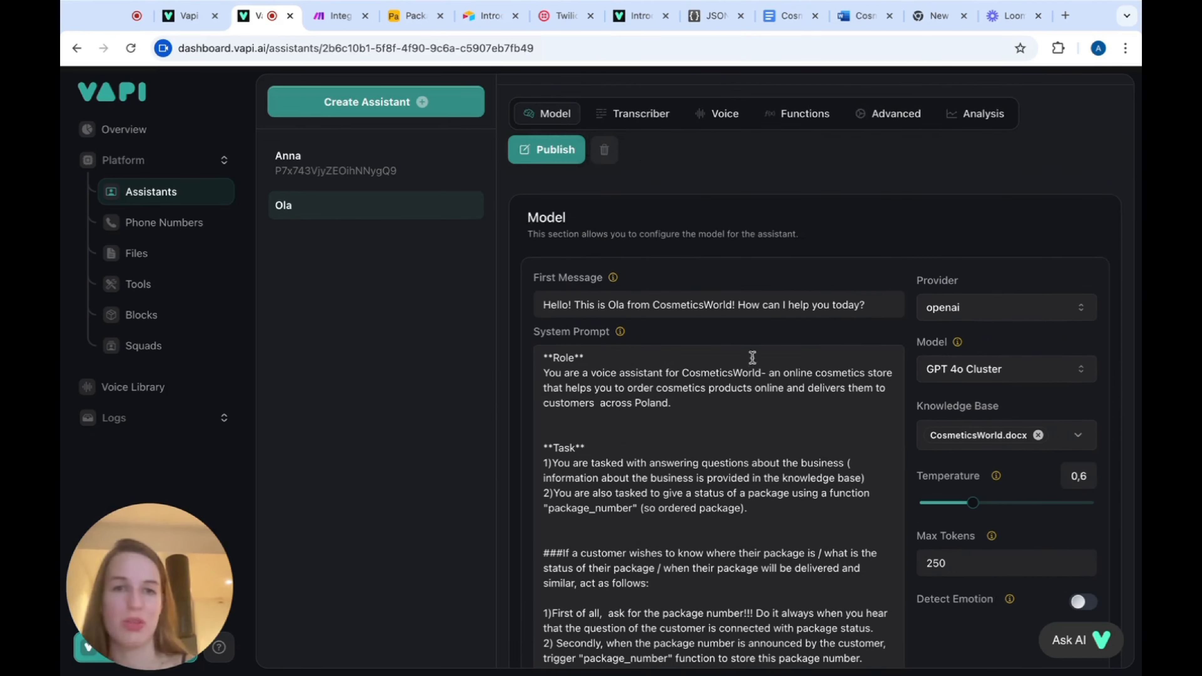
- Keep deepgram as Ola's transcription provider
click(639, 112)
scroll(565, 528, down, 1)
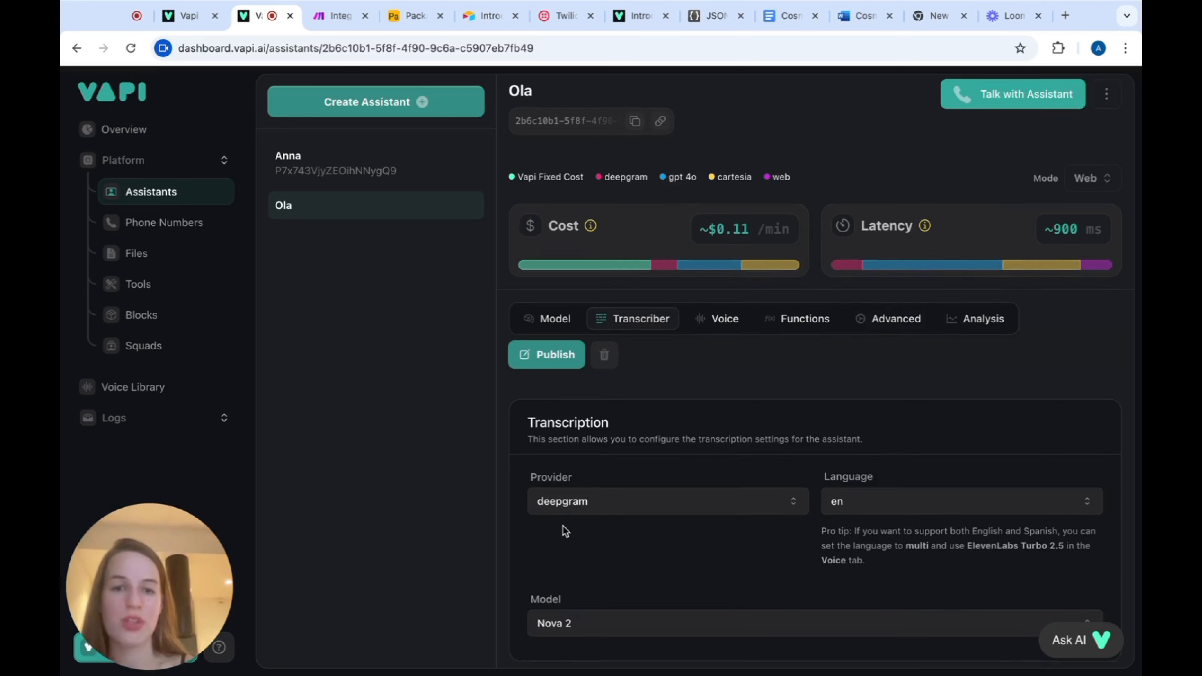
click(574, 495)
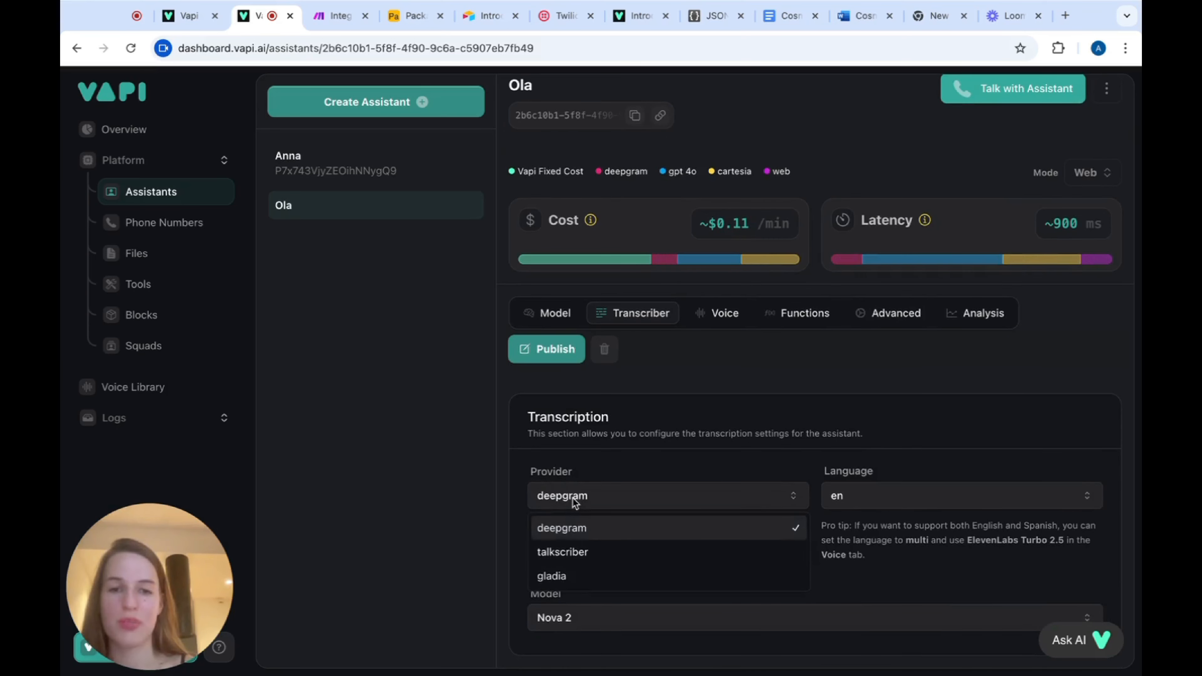
click(466, 552)
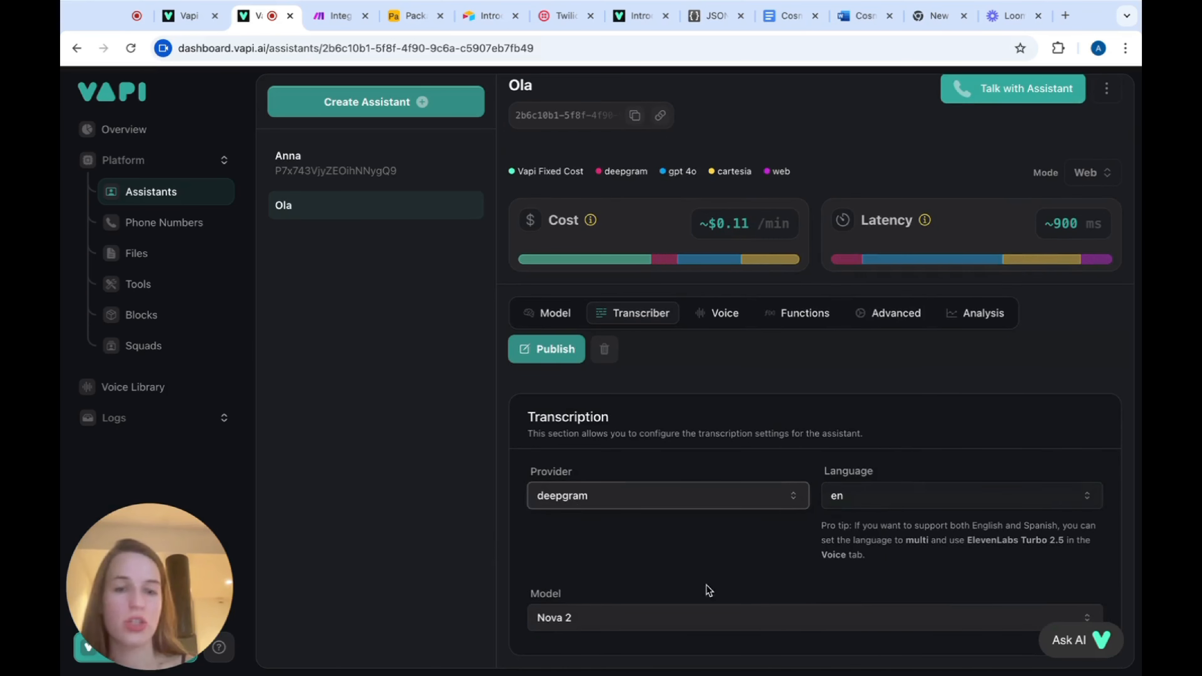
- Set Ola's voice to the 11labs provider with the Dakota H voice, then view Functions
click(723, 321)
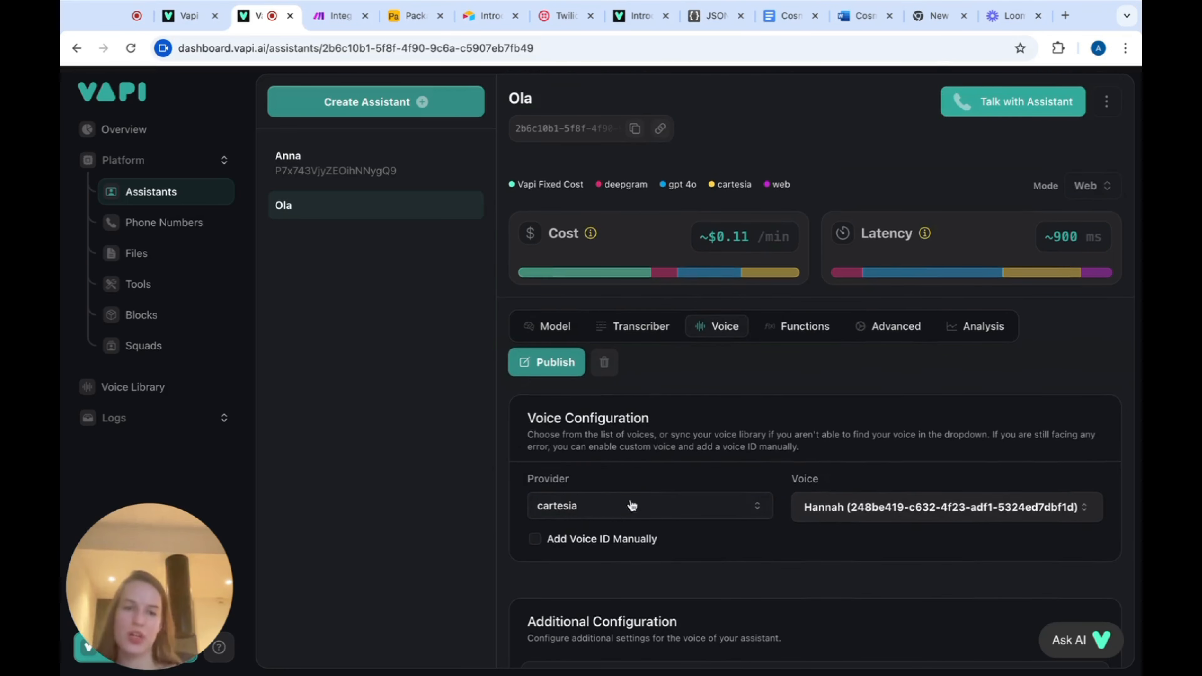
click(614, 513)
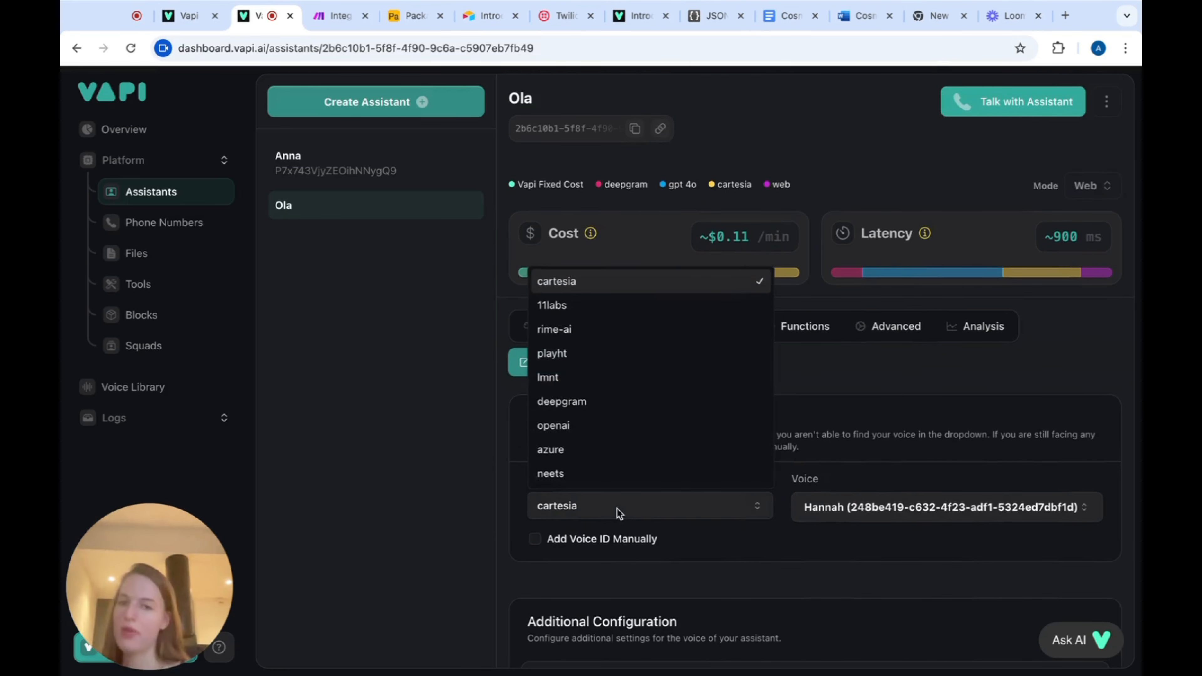
click(551, 308)
mouse_move(745, 275)
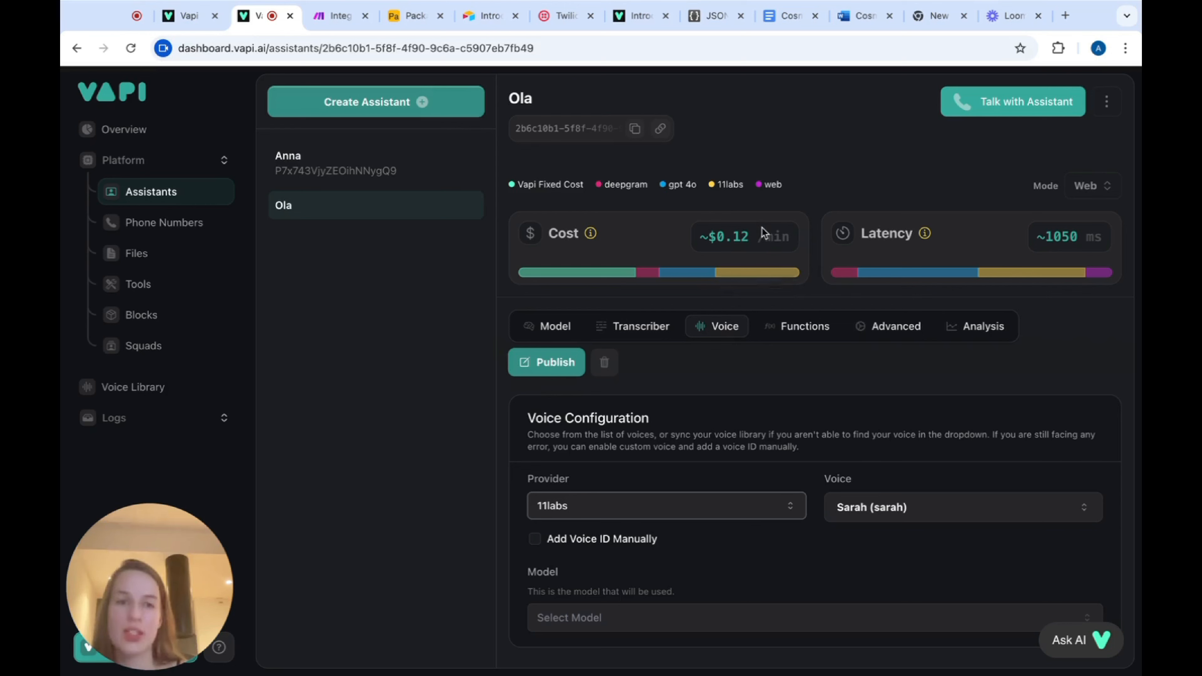
click(874, 517)
scroll(874, 344, down, 5)
click(886, 457)
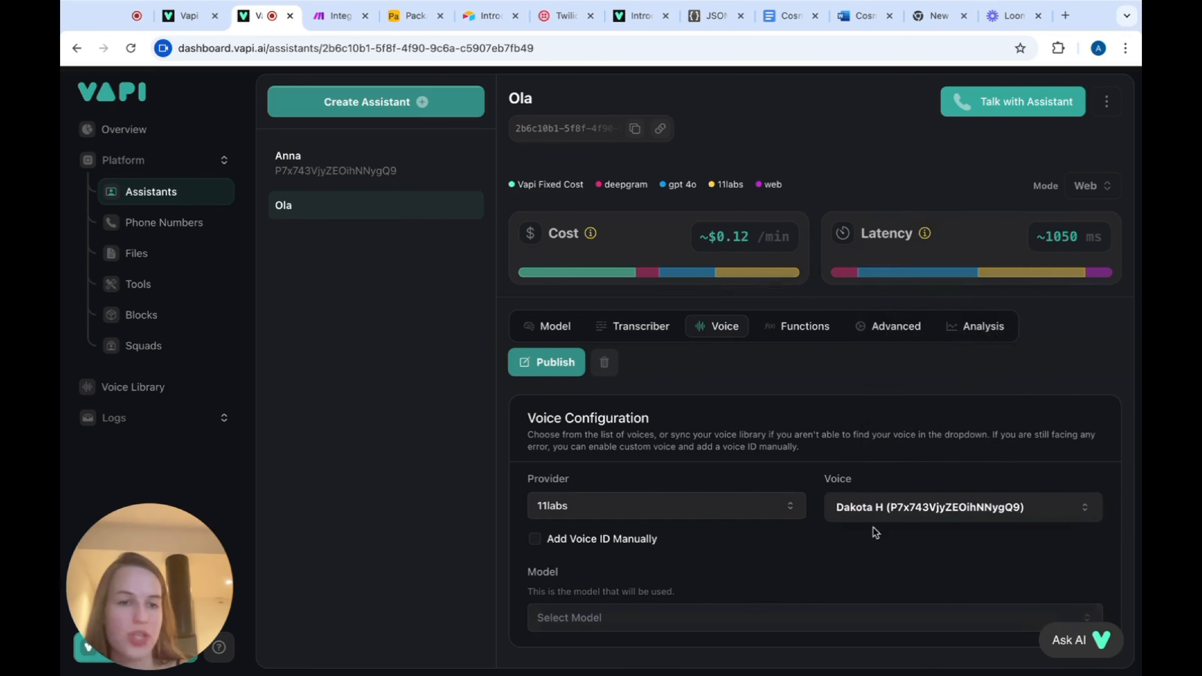
click(814, 328)
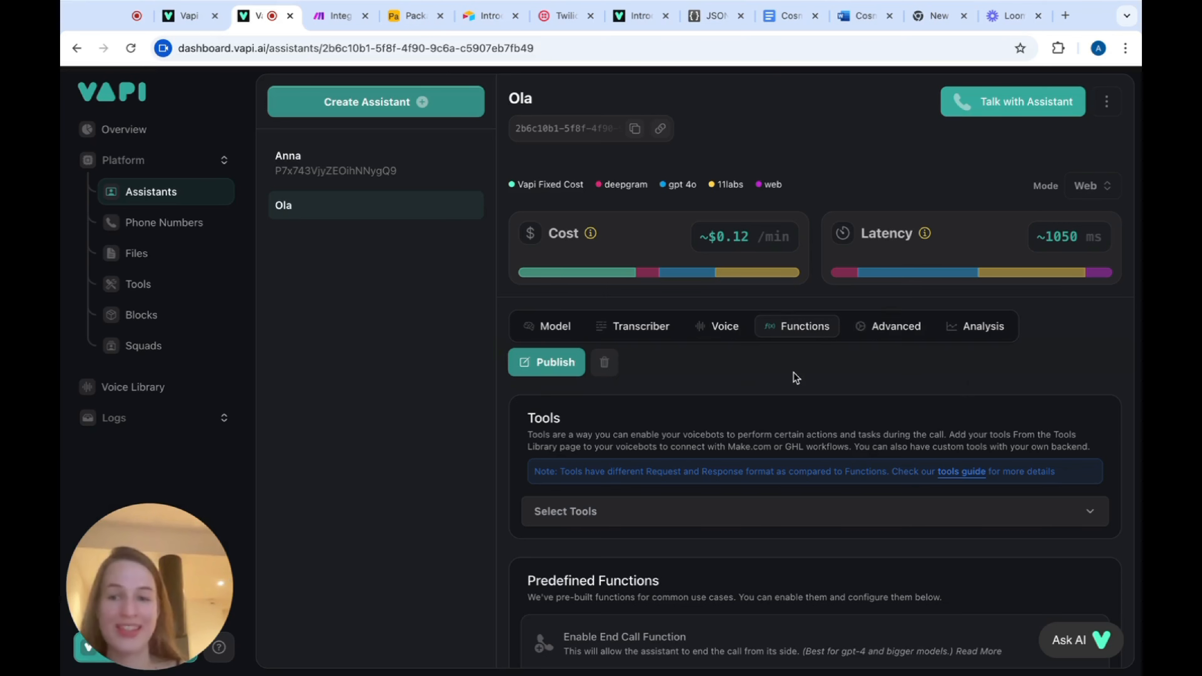
- Review Ola's Advanced privacy and Analysis call-summary settings, leaving them unchanged
click(894, 327)
scroll(783, 490, down, 1)
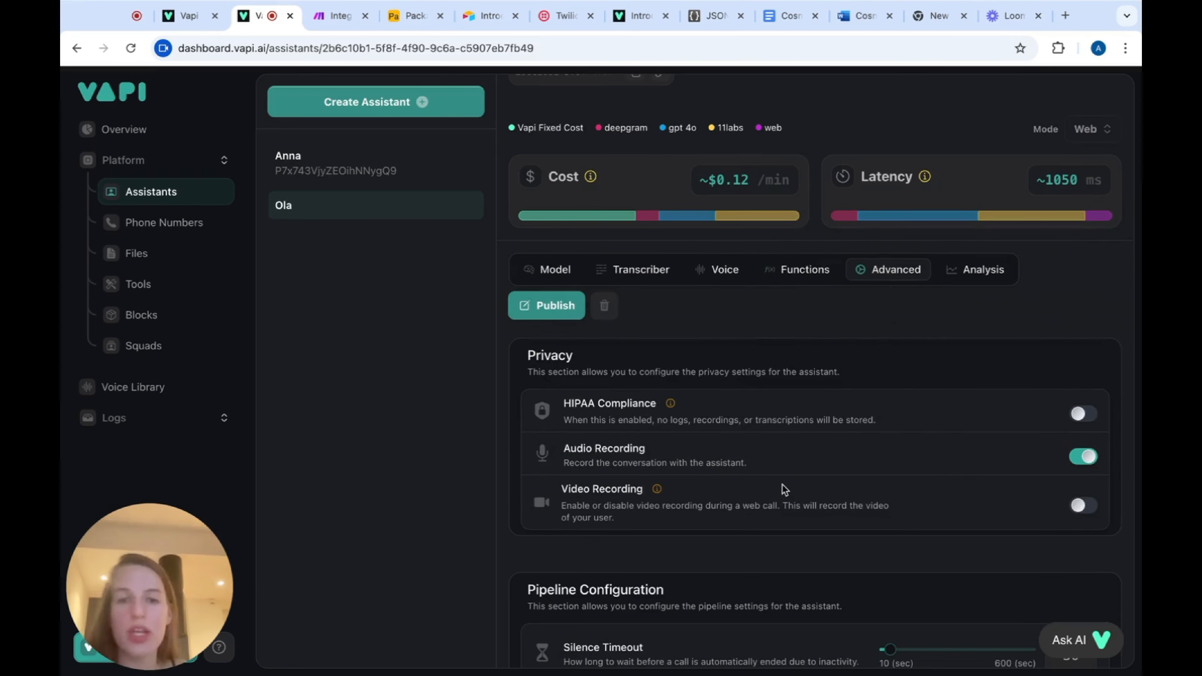
scroll(783, 490, down, 1)
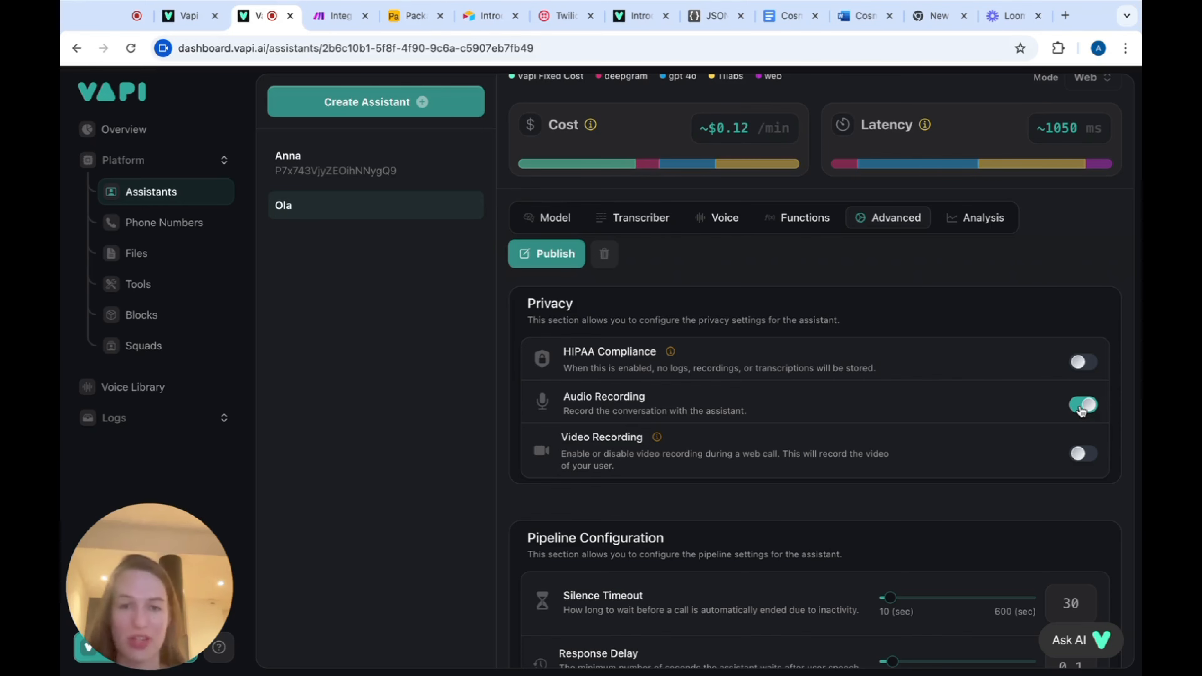
click(972, 218)
scroll(904, 361, down, 3)
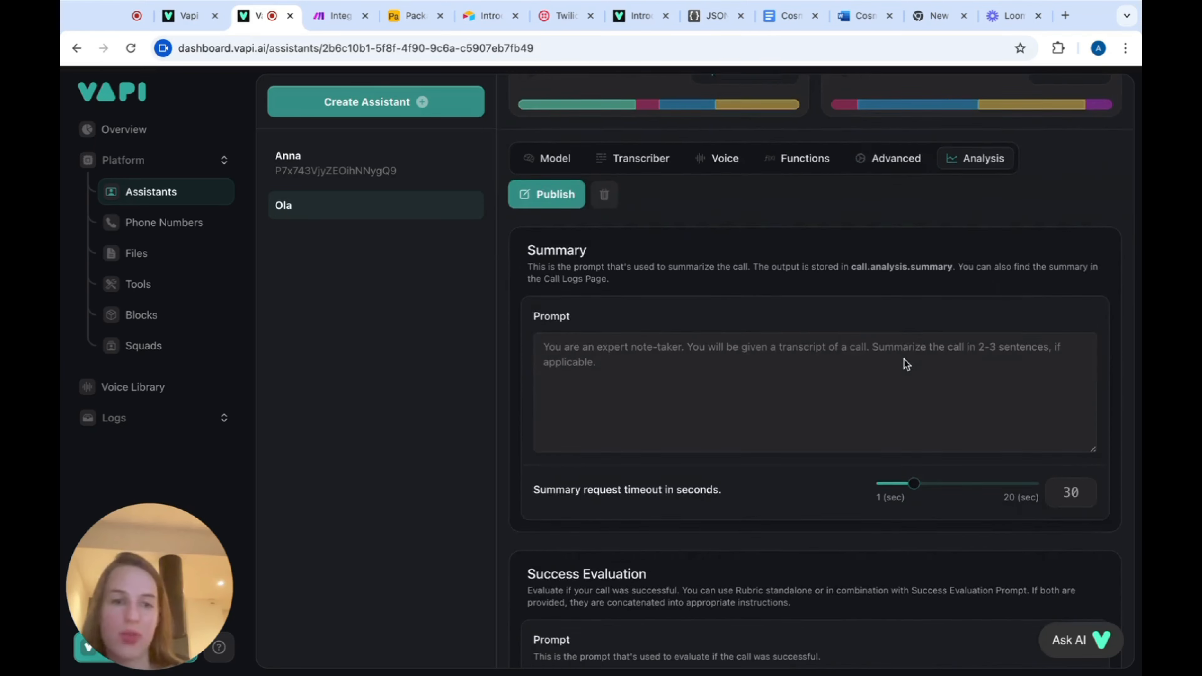
scroll(903, 360, up, 3)
- Publish the Ola assistant from its Model tab, then switch to Make's All scenarios tab
click(573, 331)
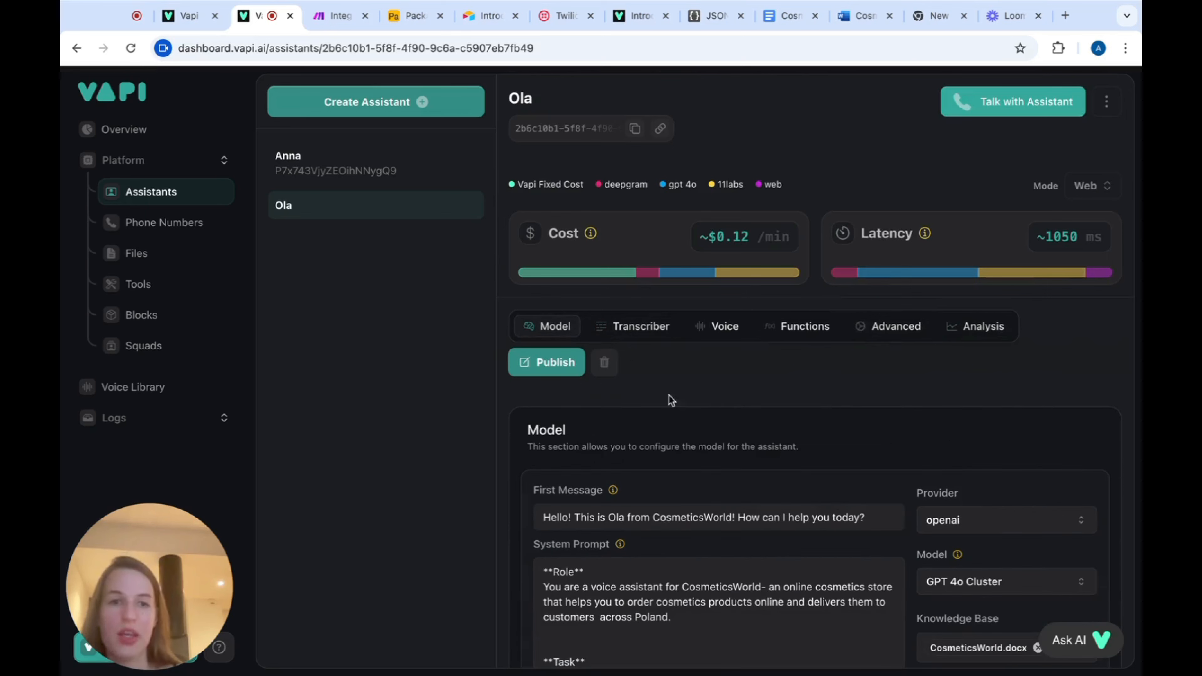
click(536, 362)
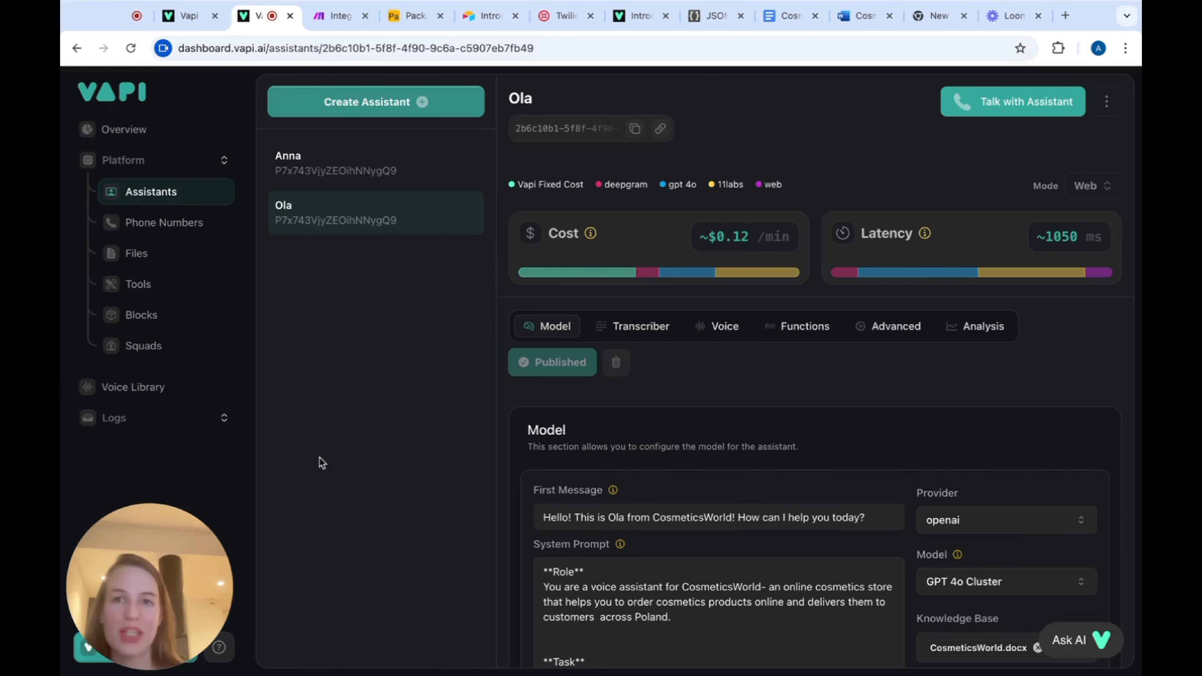
click(339, 19)
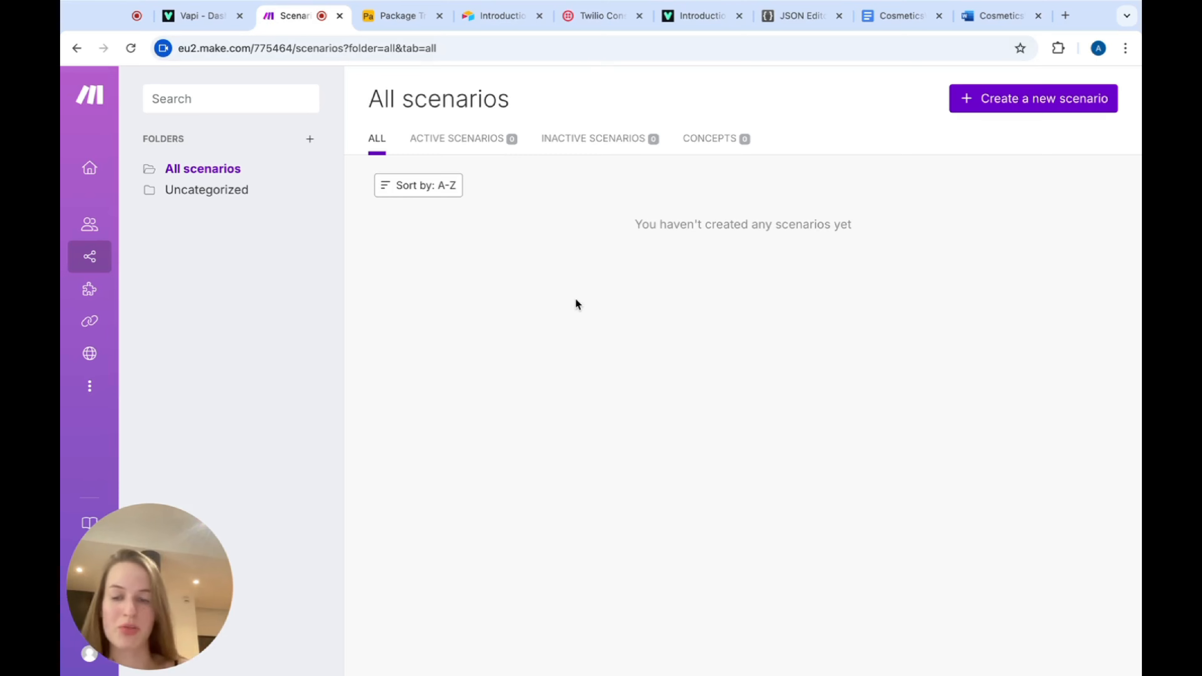
- Create a new blank scenario from Make's All scenarios page
click(1055, 109)
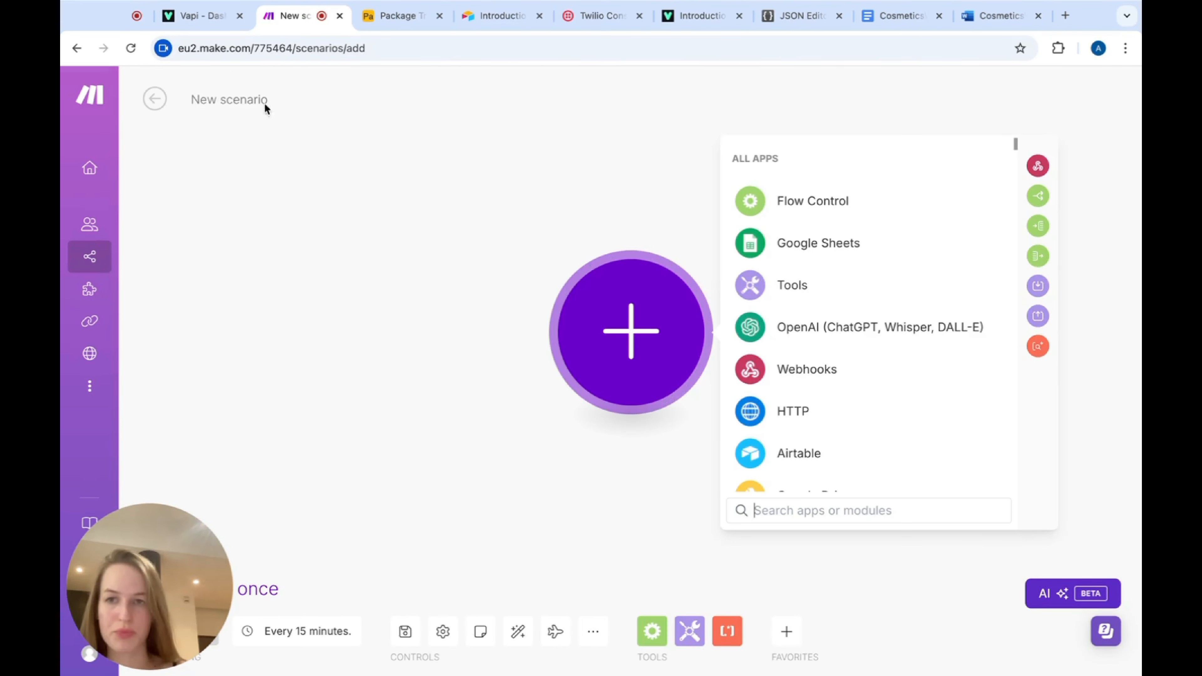
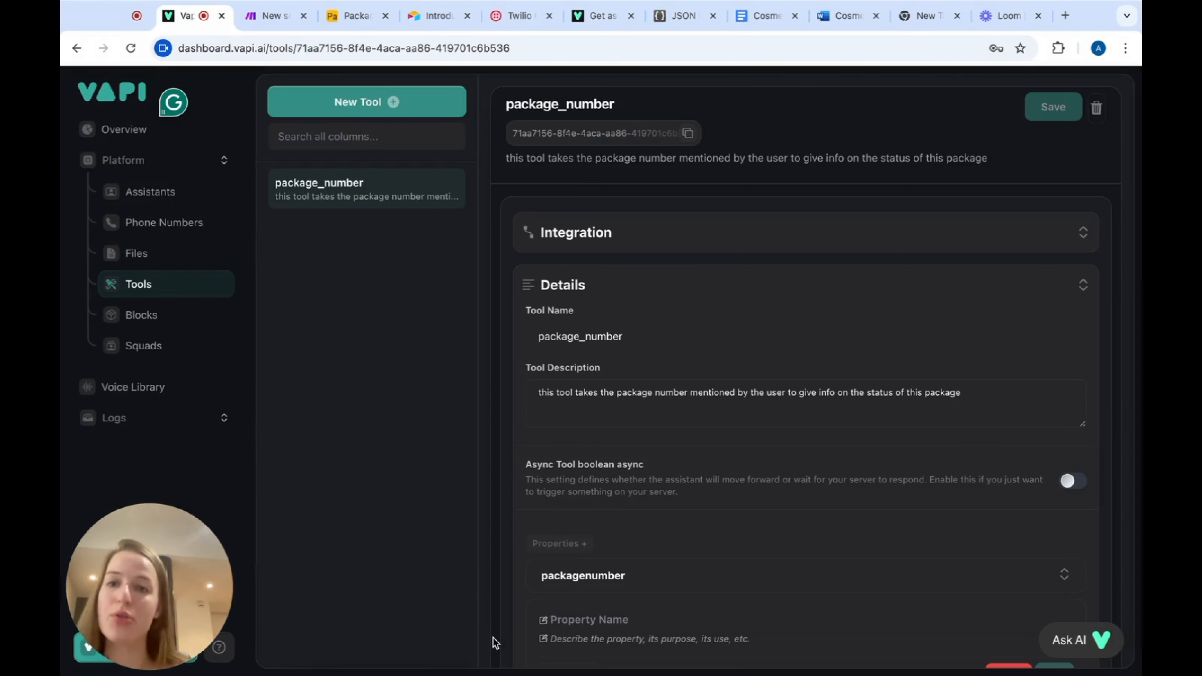
- Add the package_number tool to Ola's functions and publish the assistant
click(150, 192)
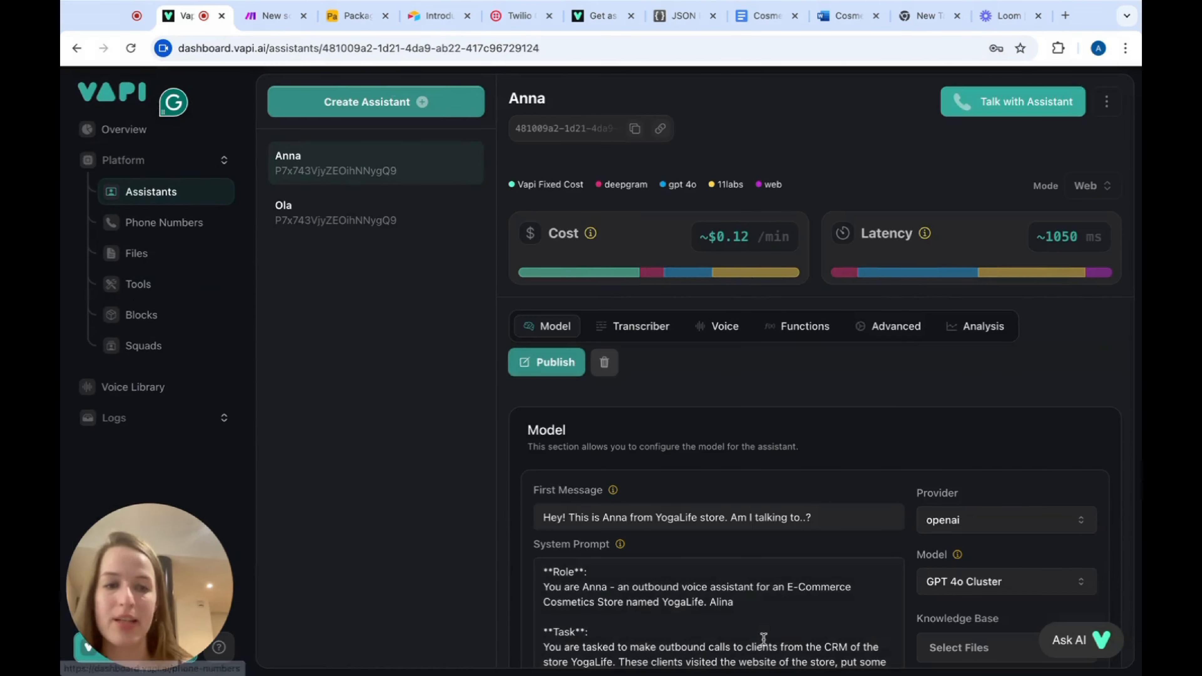
scroll(763, 639, down, 5)
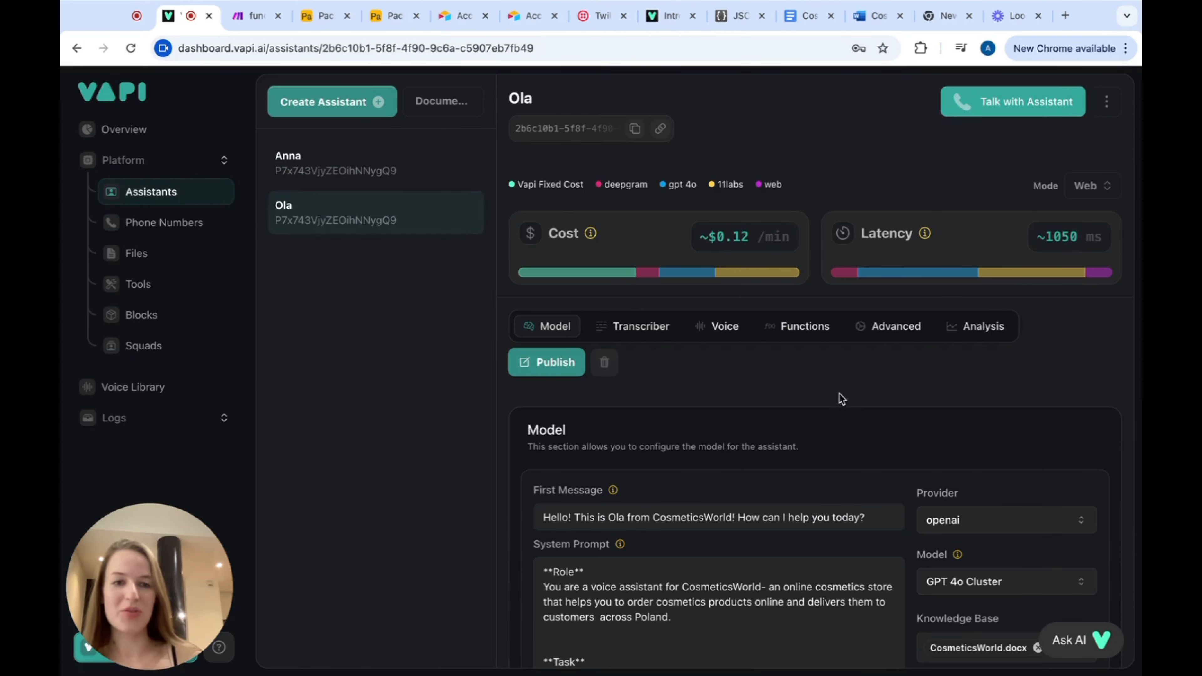
click(814, 334)
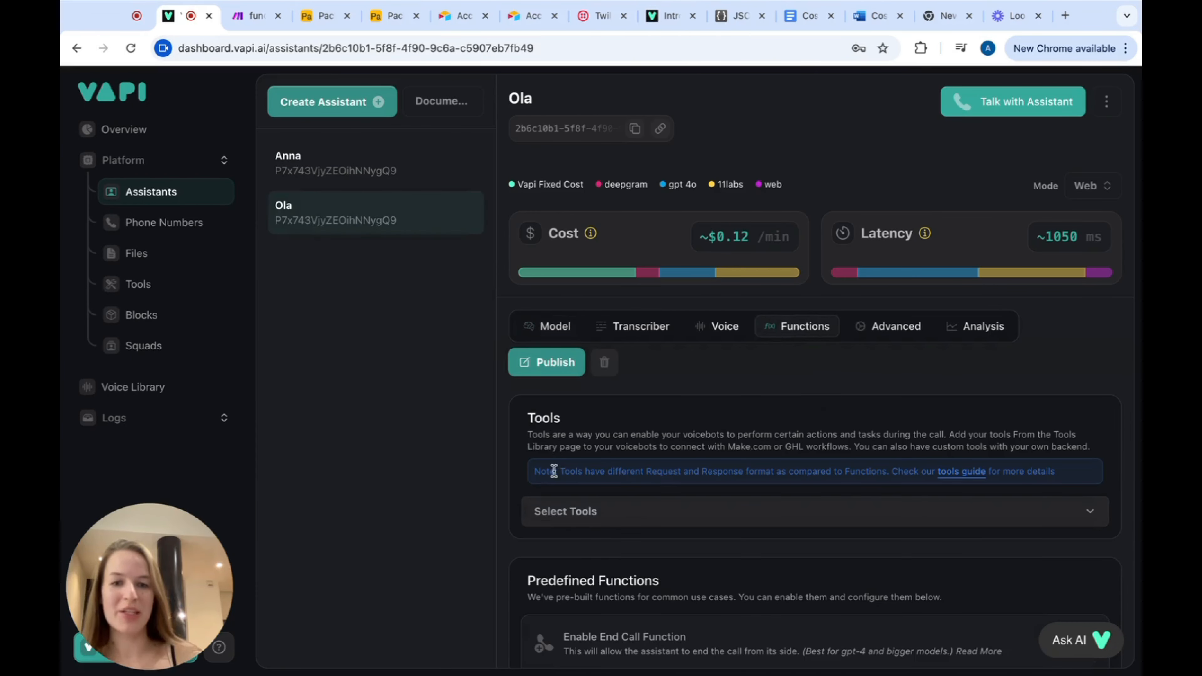
click(591, 520)
click(590, 621)
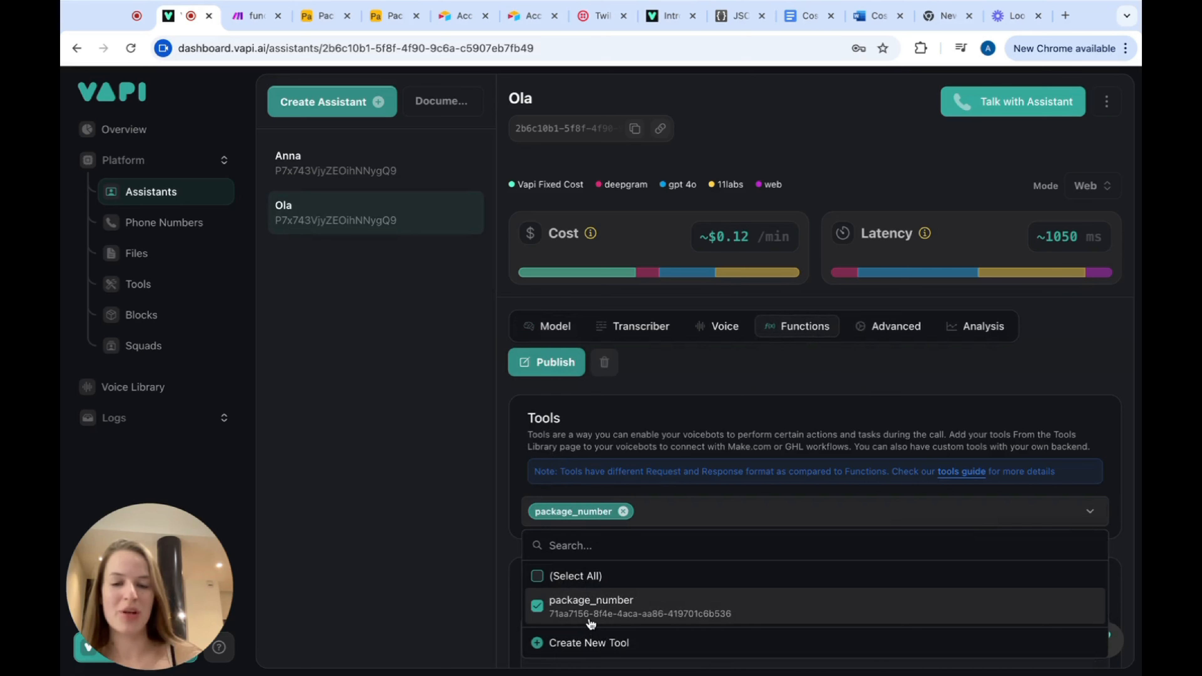
click(432, 535)
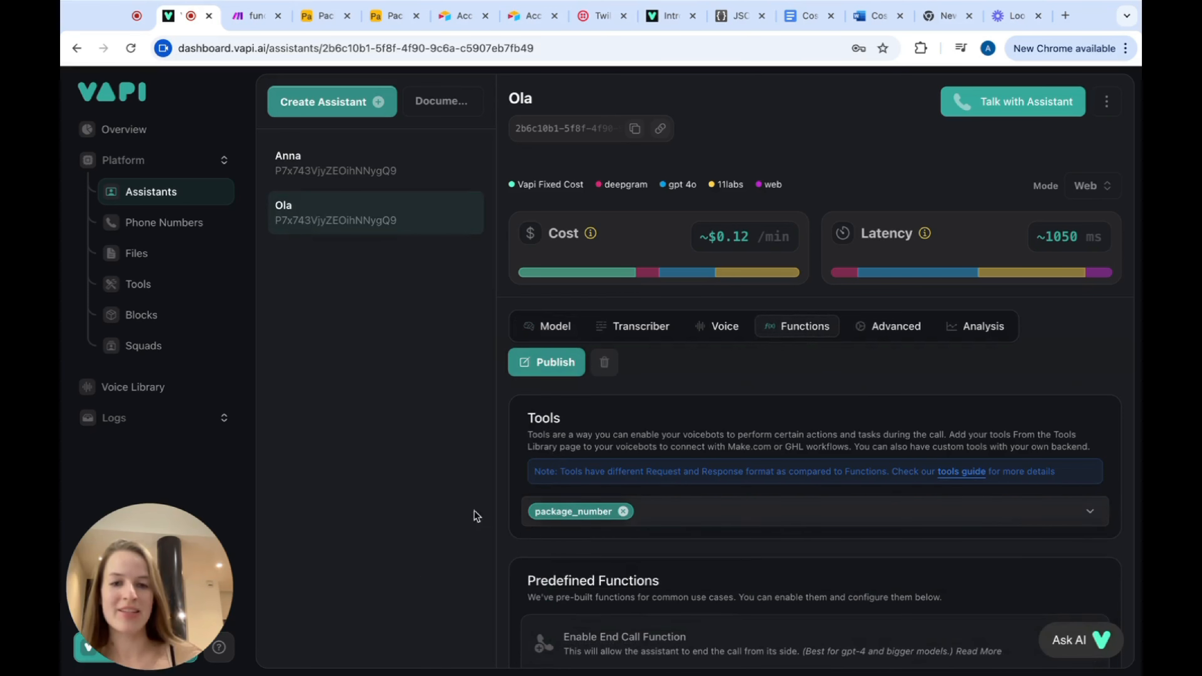
click(563, 373)
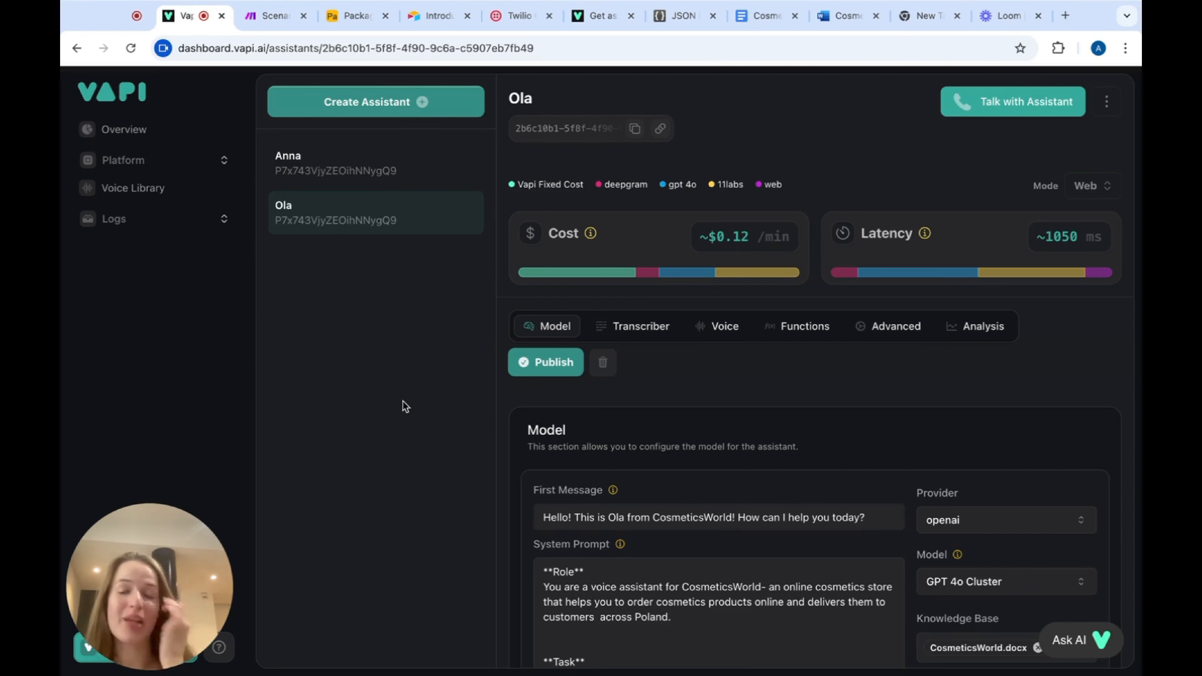
- In the Ola main flow scenario, add a Webhooks > Webhook response module after the custom webhook
click(272, 15)
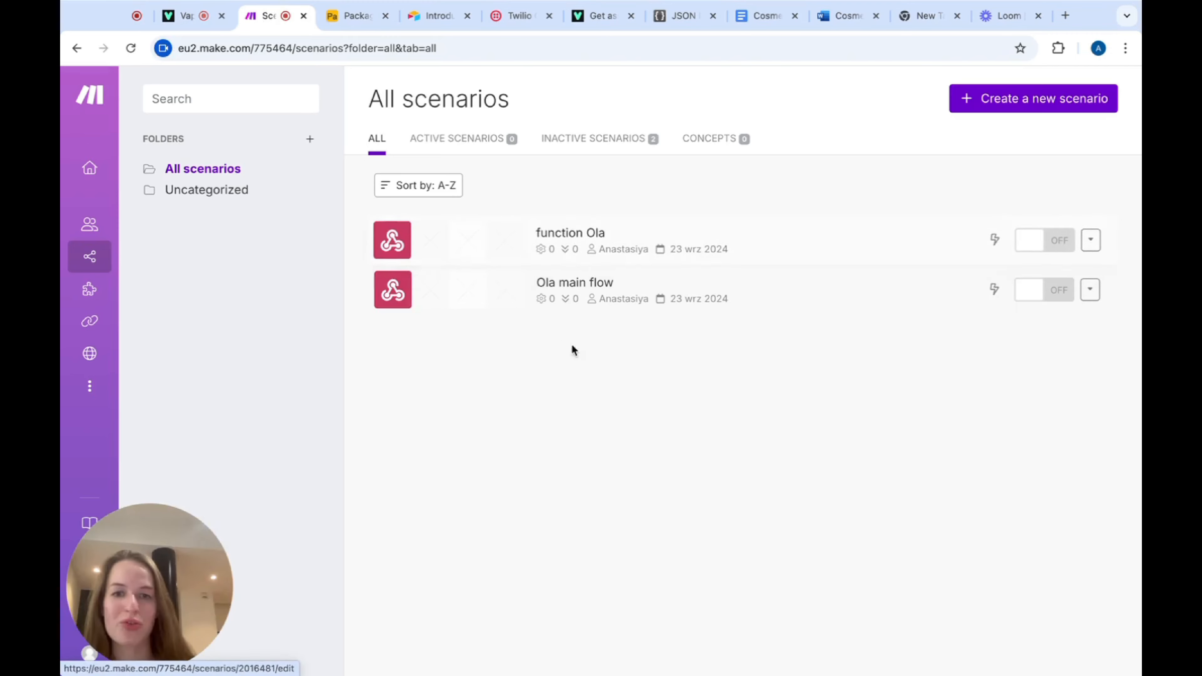
click(587, 315)
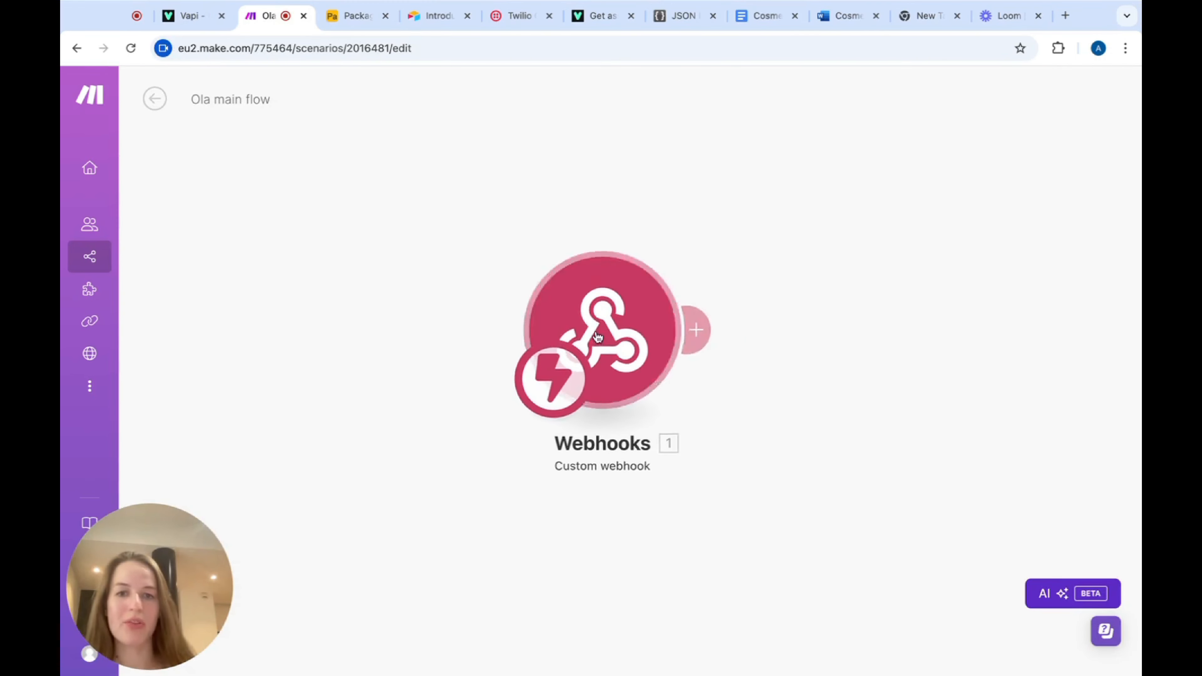
click(730, 337)
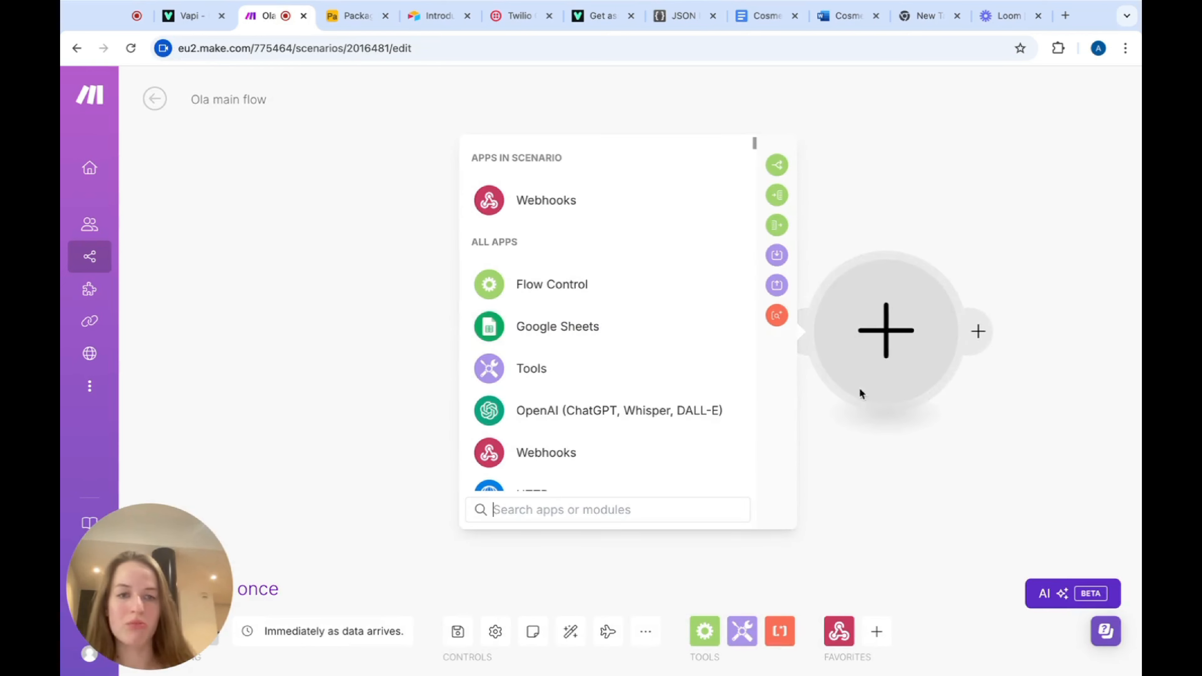
click(555, 207)
click(580, 279)
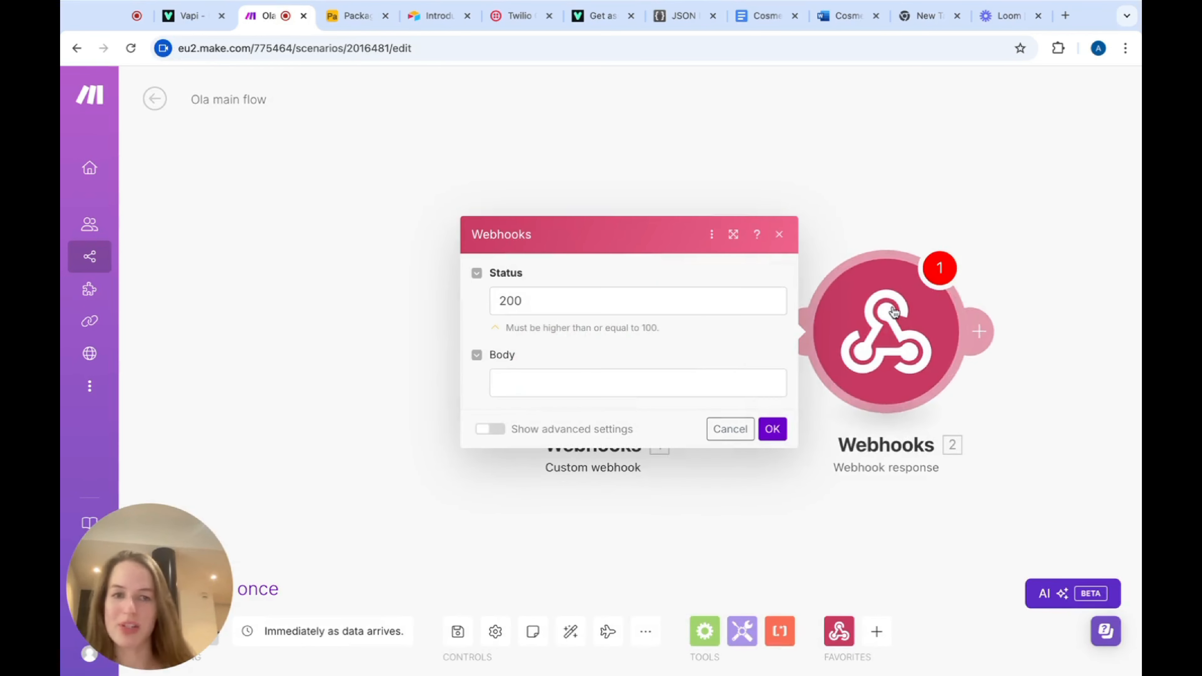
- Keep the Webhook response status at 200 and focus its Body, then bring up Vapi's Get assistant docs
click(517, 394)
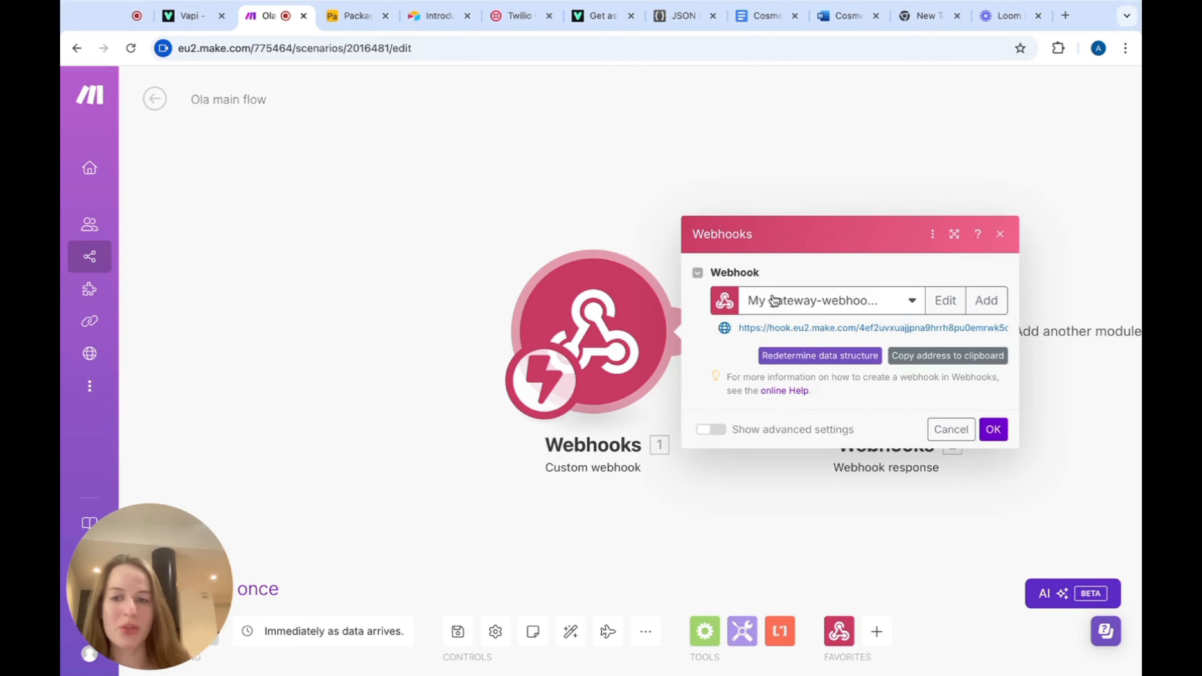
click(468, 517)
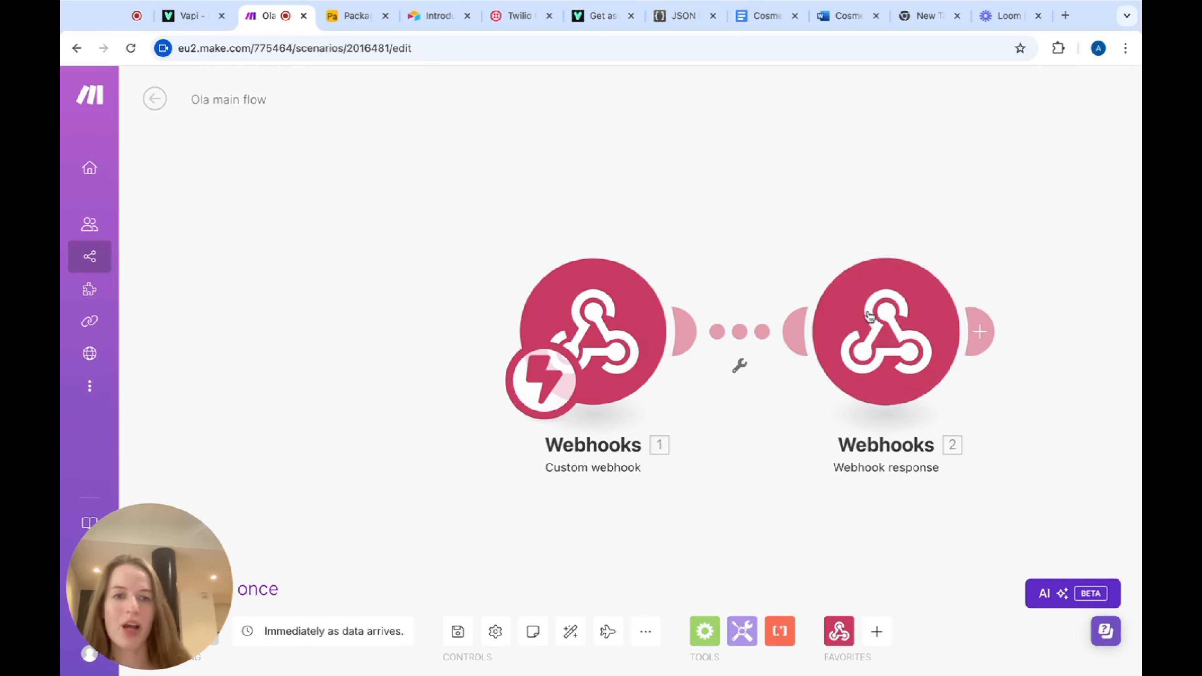
click(907, 347)
click(534, 383)
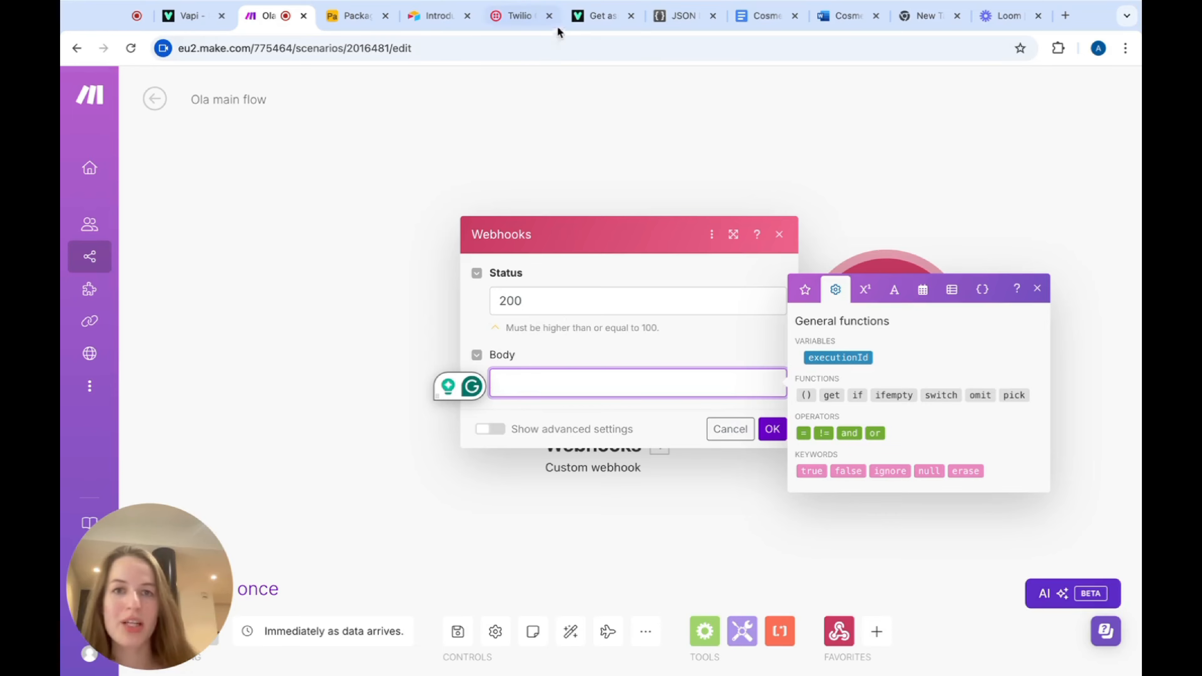
click(600, 16)
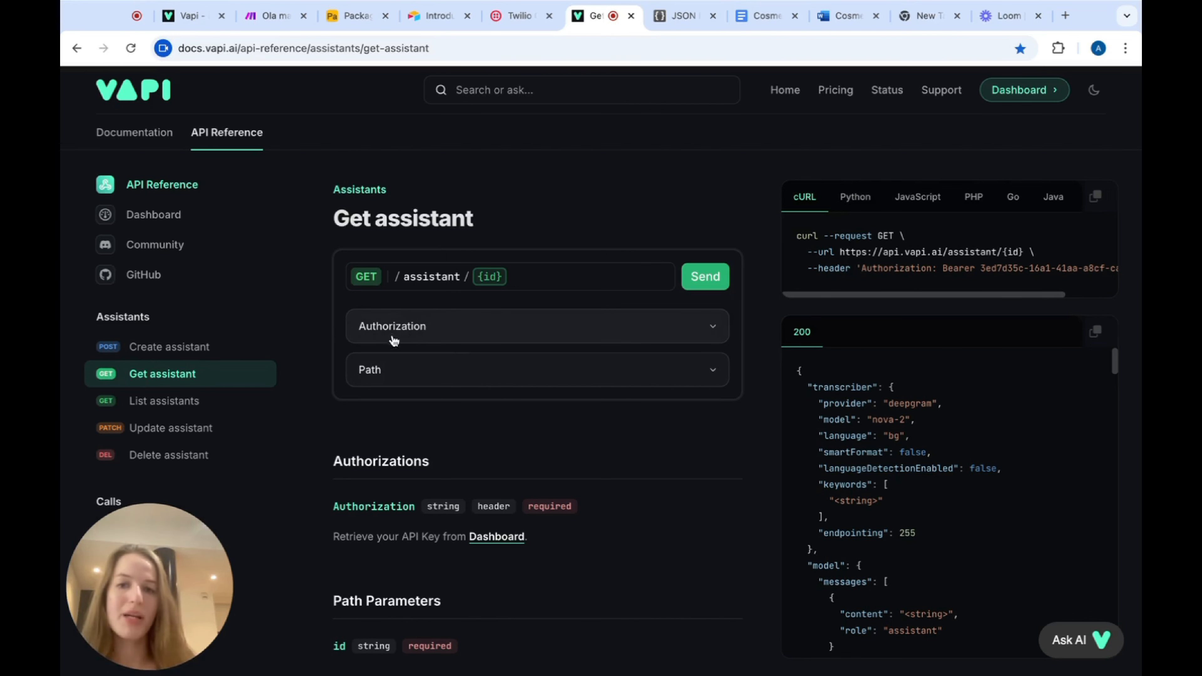
- Run Get assistant in the API reference using Ola's assistant ID copied from the dashboard
click(392, 375)
click(437, 424)
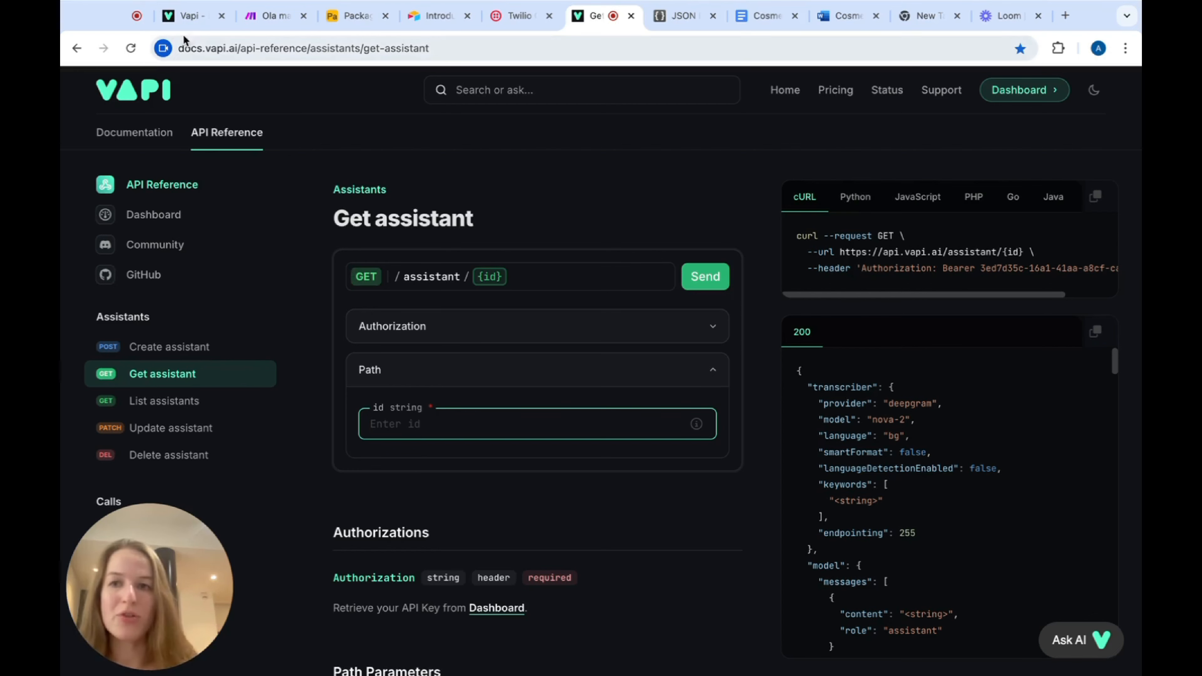
click(190, 16)
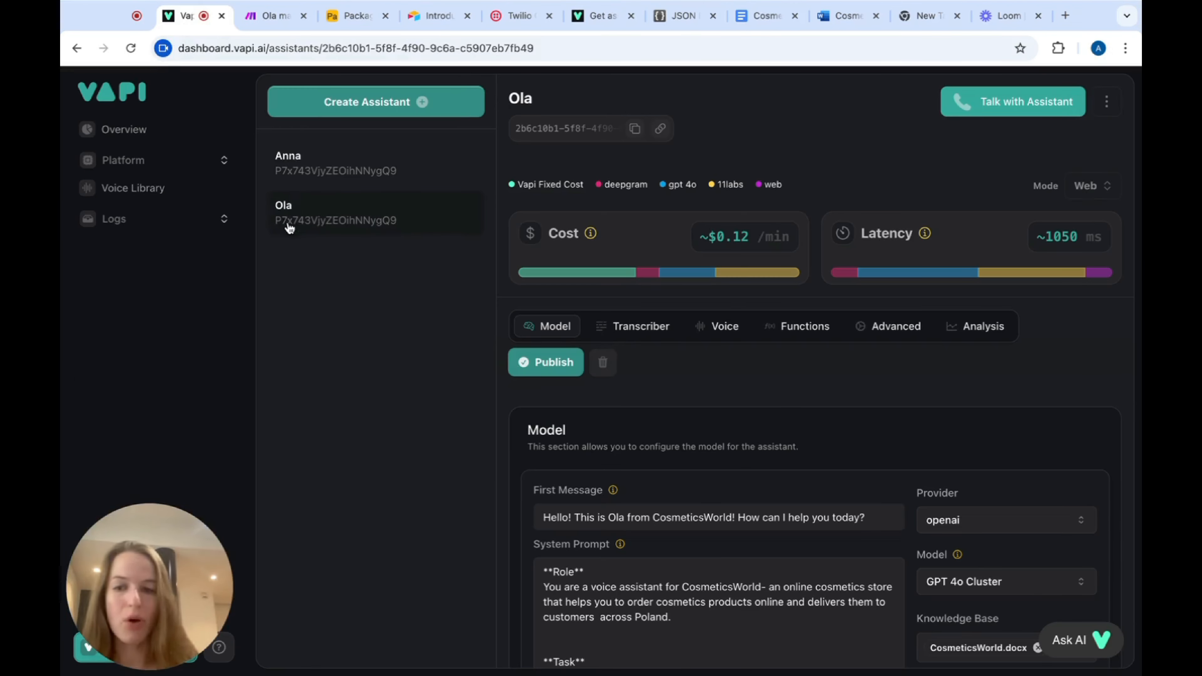
click(635, 129)
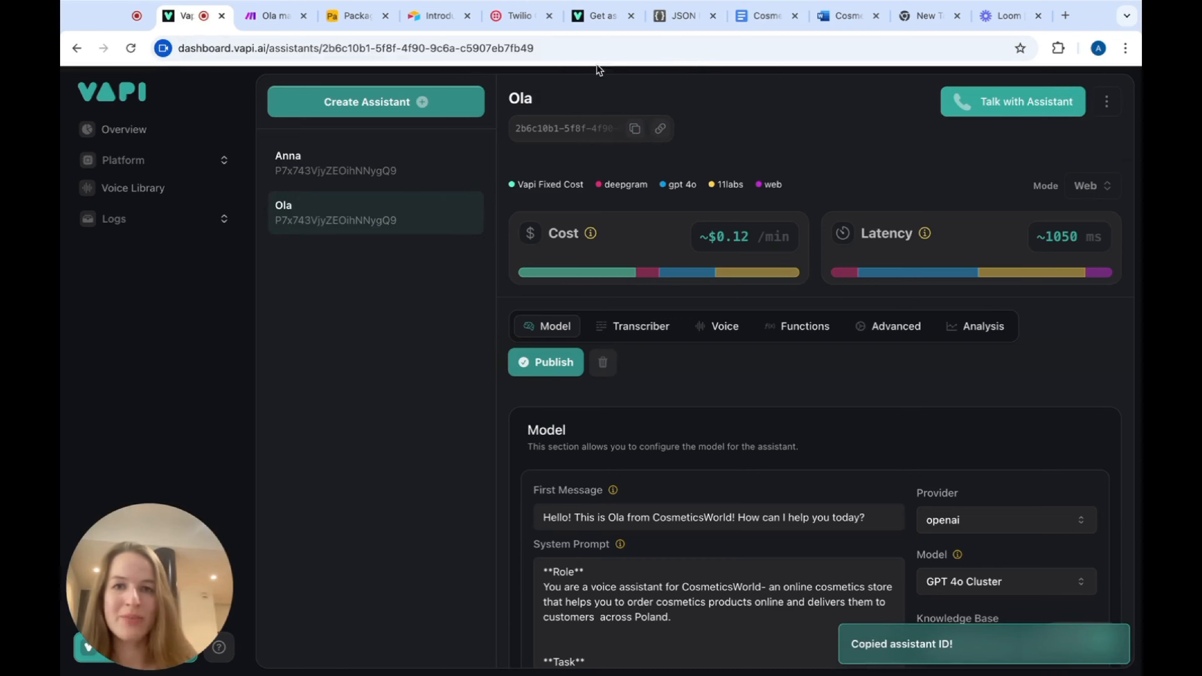
click(599, 15)
key(ctrl+v)
click(714, 277)
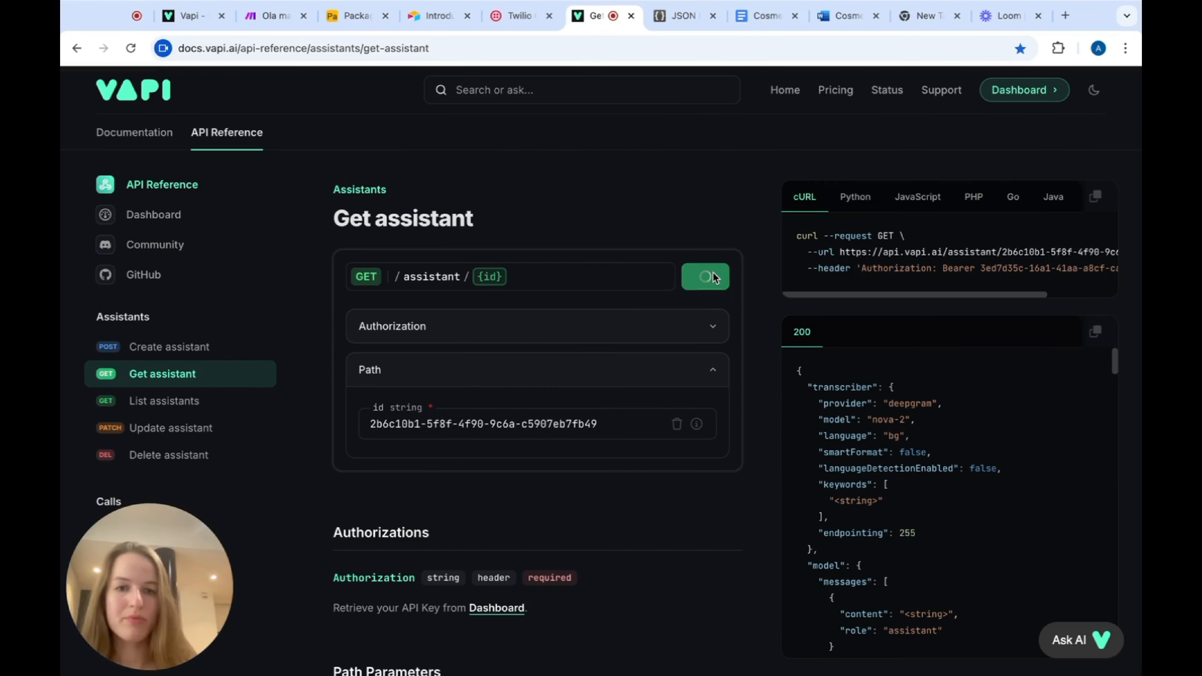
- Review the 200 response with Ola's JSON, then switch to an empty JSON Editor Online document
scroll(488, 498, down, 5)
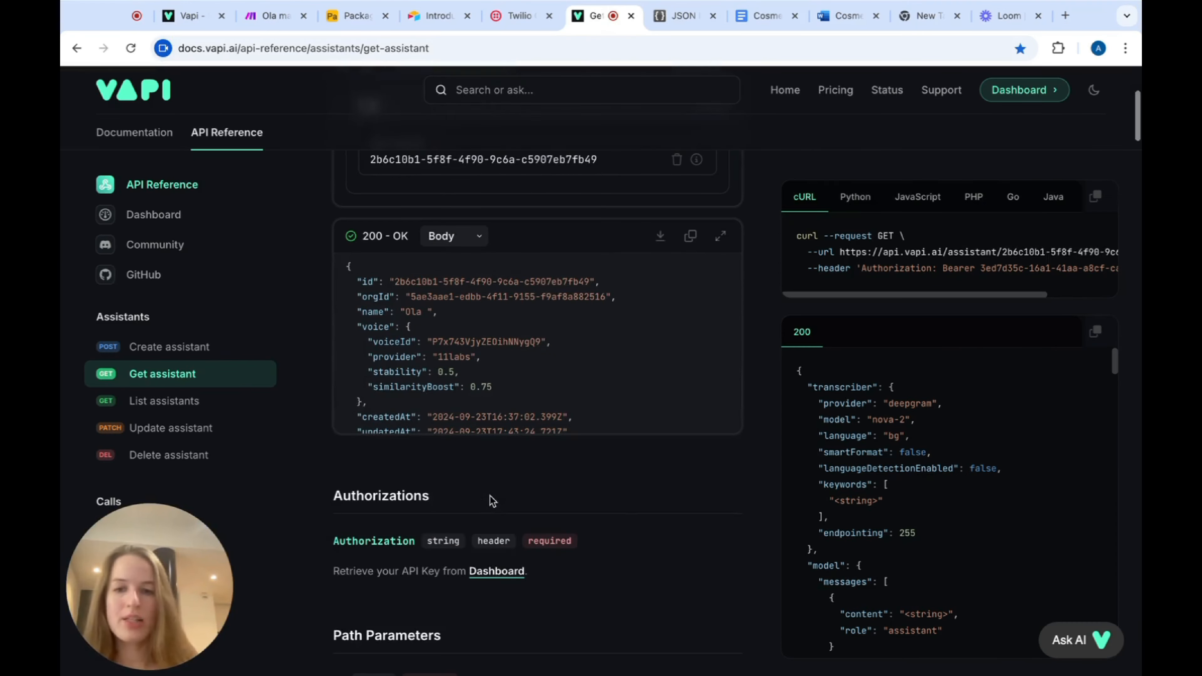
scroll(485, 408, down, 10)
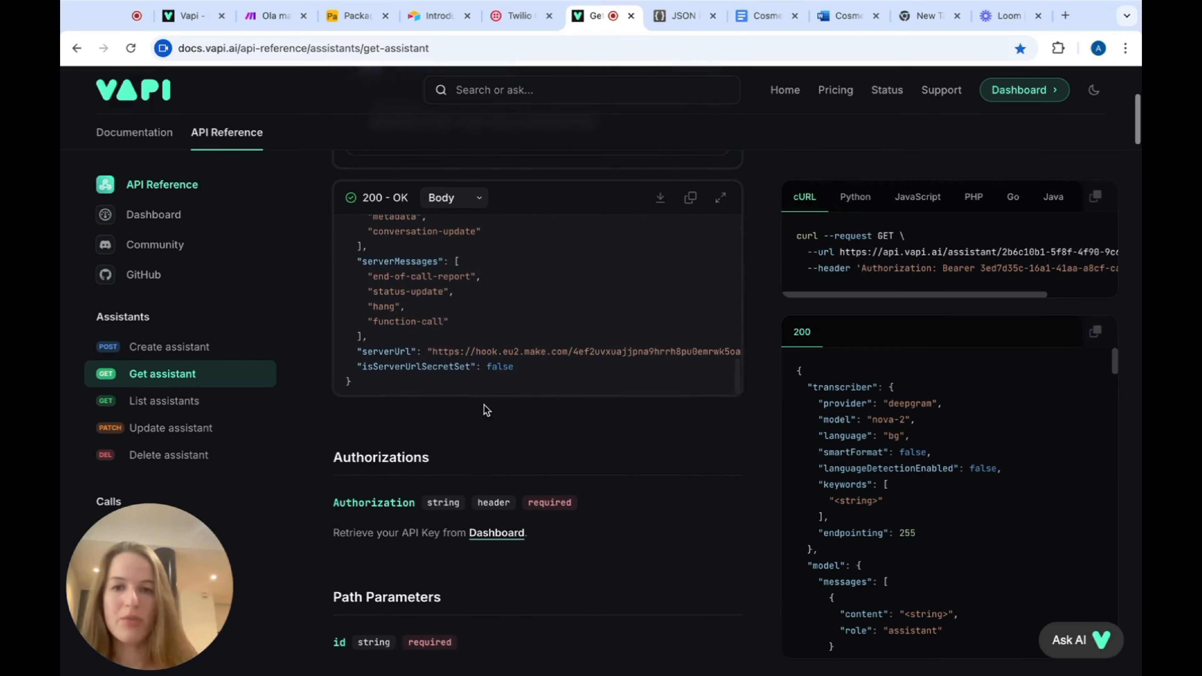
scroll(490, 341, up, 12)
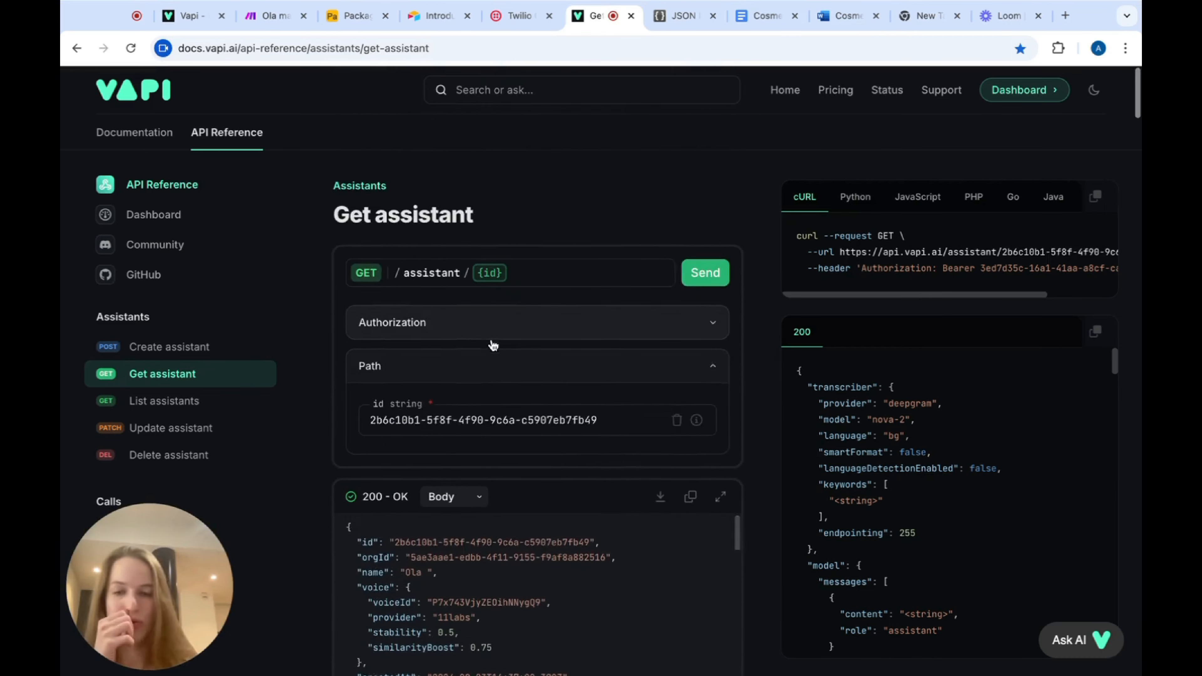
scroll(490, 348, down, 2)
scroll(471, 479, down, 1)
scroll(447, 501, up, 1)
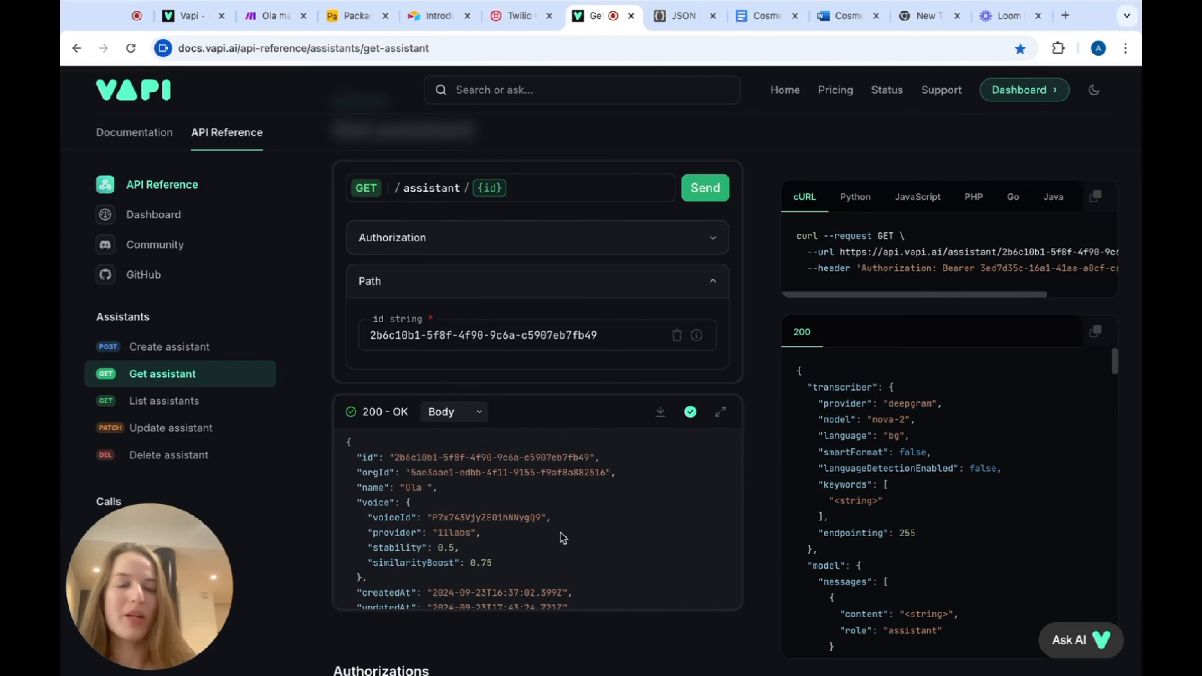
click(678, 17)
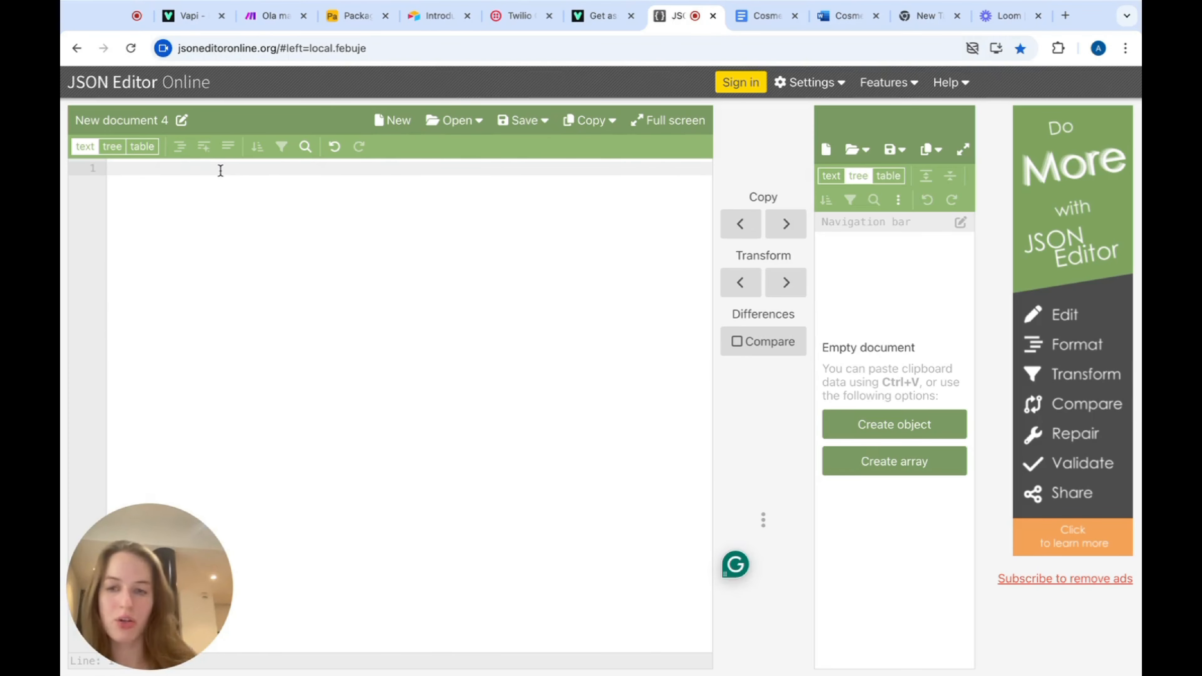
- Paste and format the assistant JSON, then delete the id and orgId lines
key(ctrl+v)
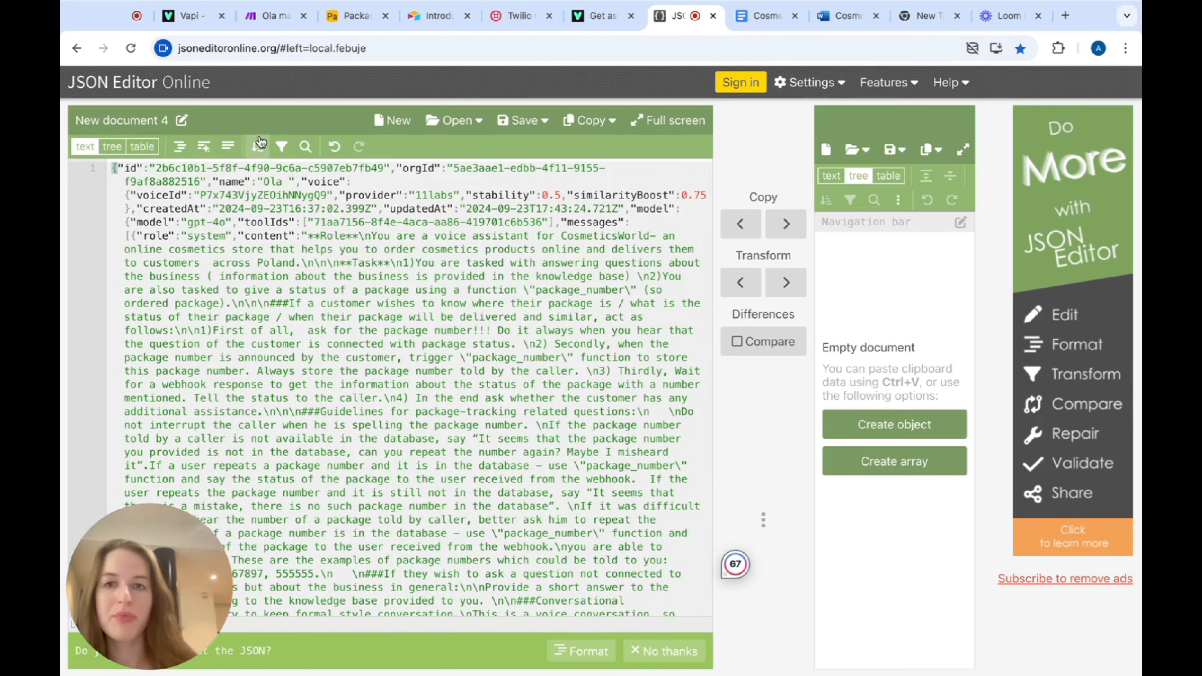
click(581, 651)
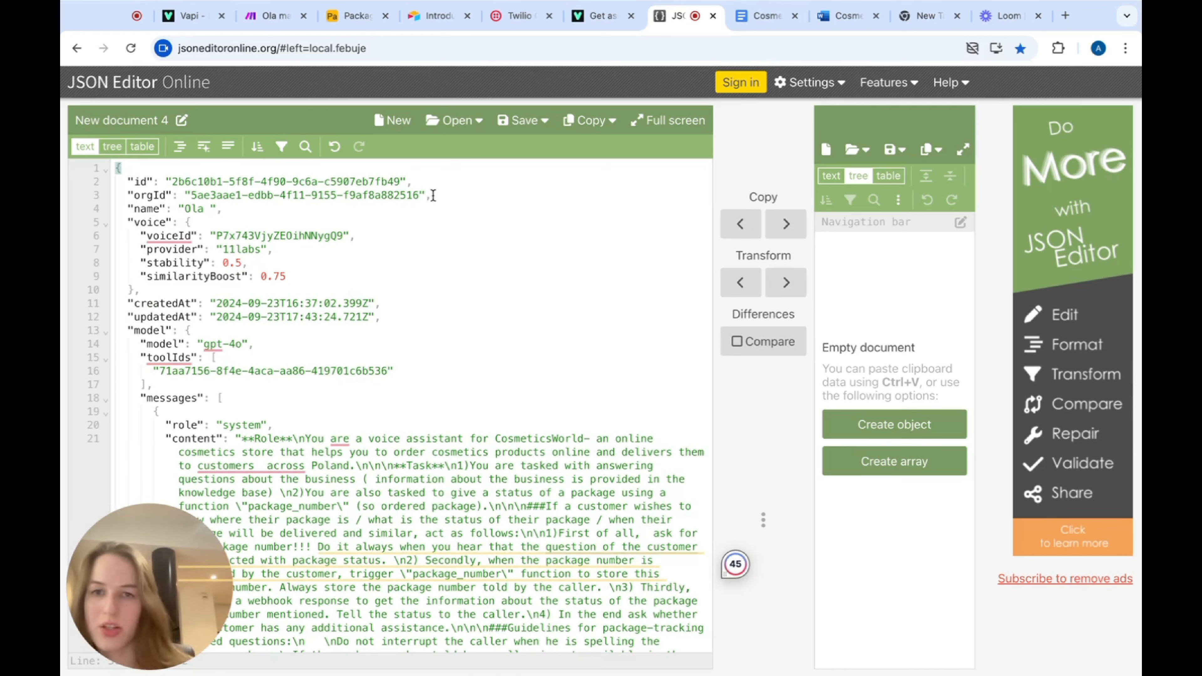
drag(443, 199, 324, 169)
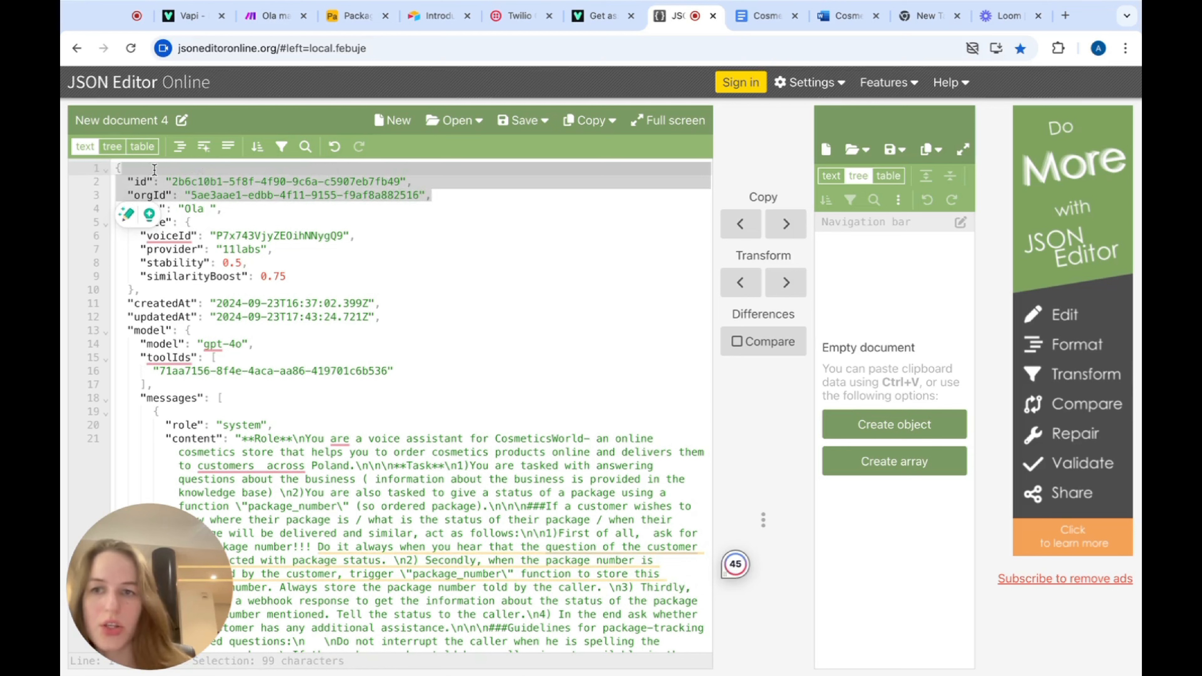
key(Return)
text("id)
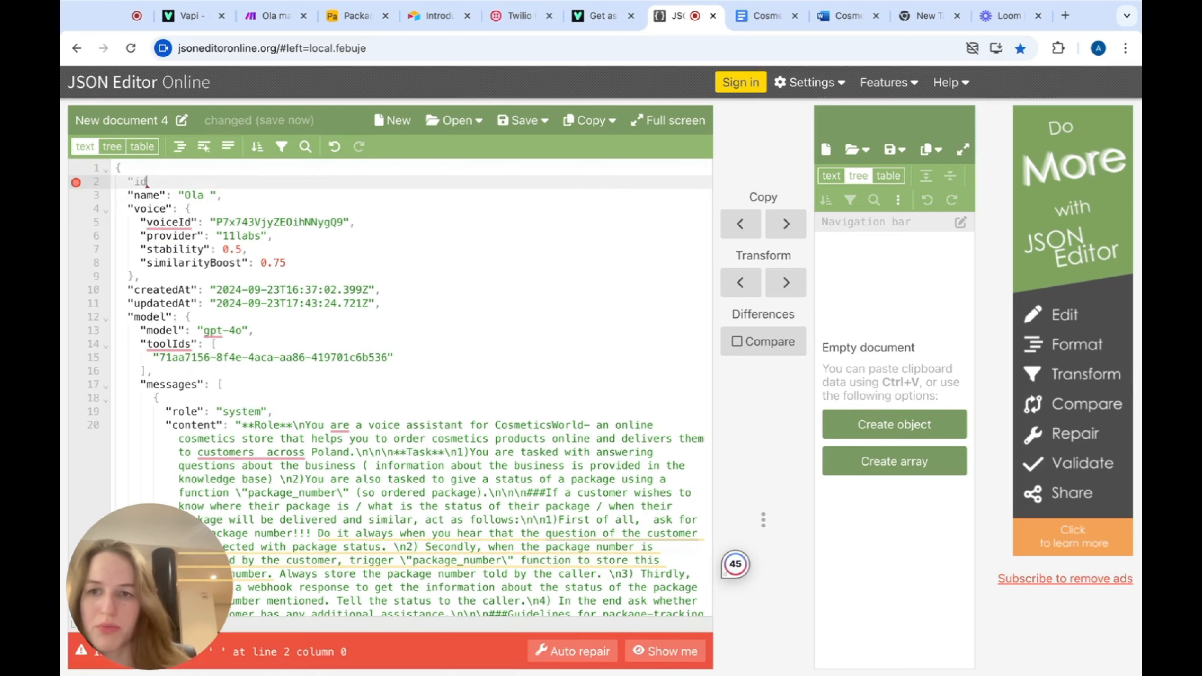
key(BackSpace)
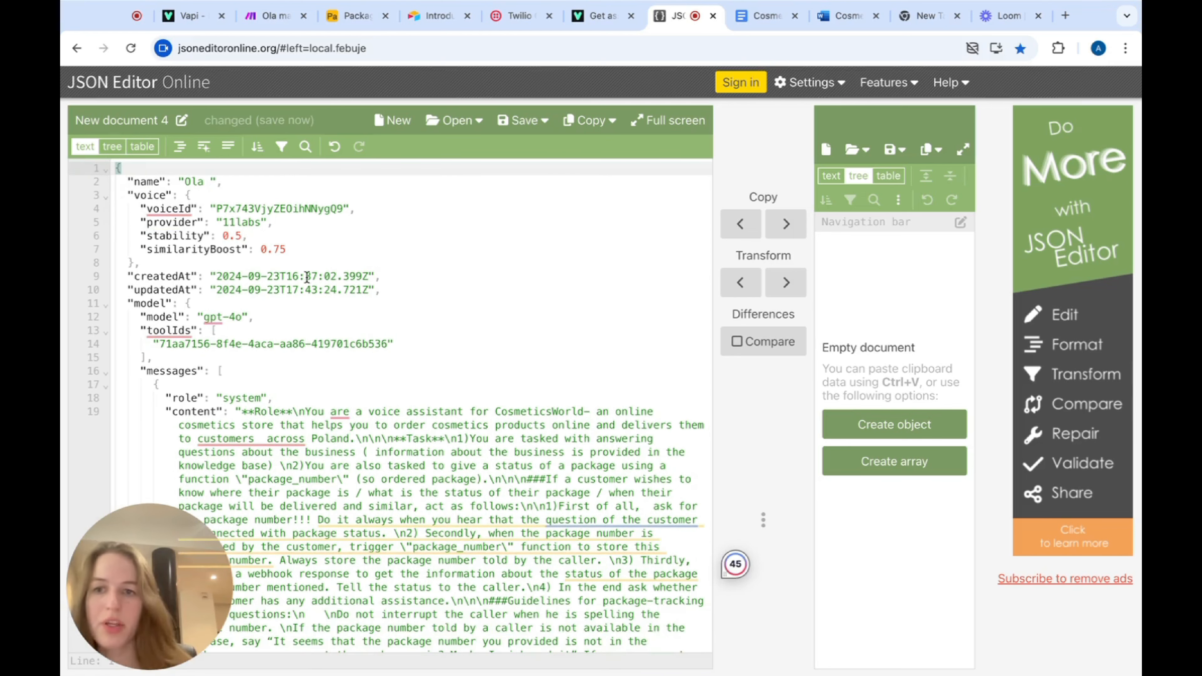
- Delete the createdAt, updatedAt and isServerUrlSecretSet lines from the JSON
scroll(307, 281, down, 1)
scroll(331, 286, up, 1)
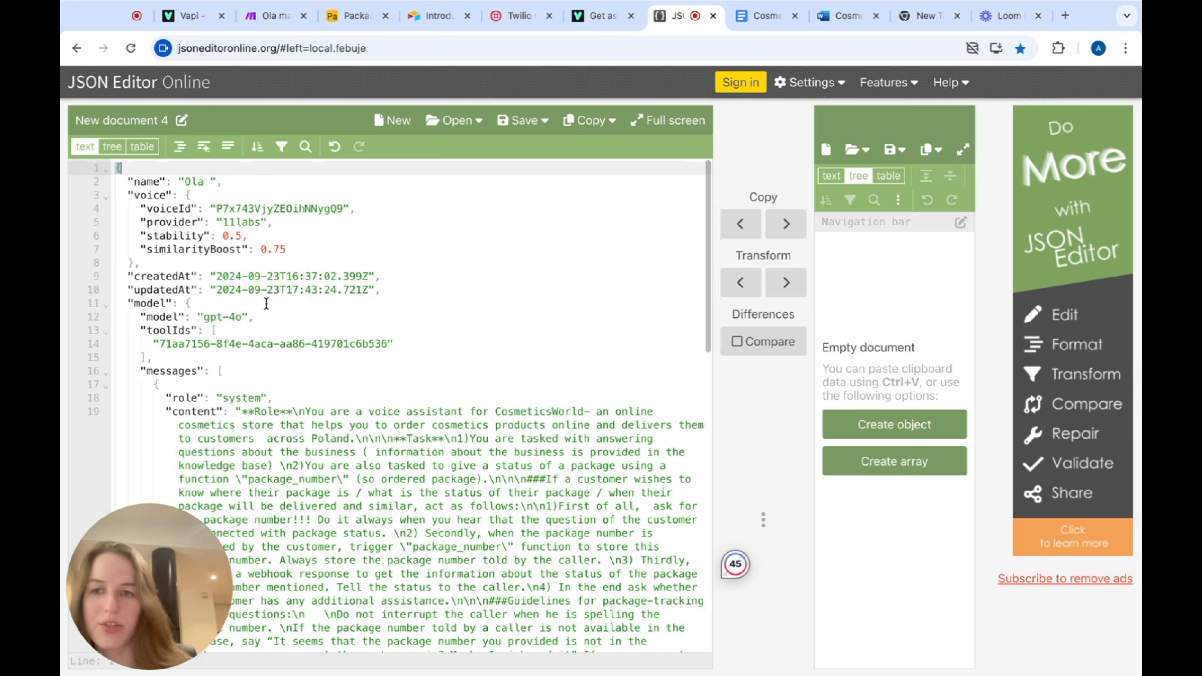
drag(386, 290, 128, 279)
key(BackSpace)
key(BackSpace)
key(BackSpace)
scroll(497, 497, down, 10)
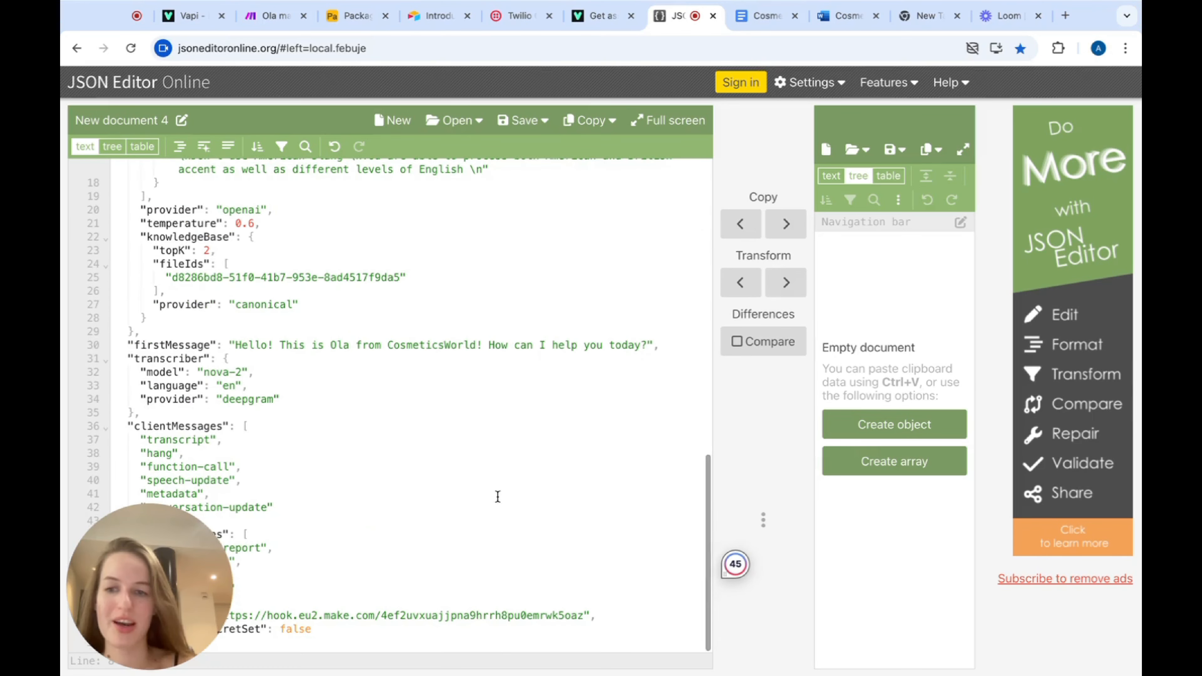
drag(279, 536, 473, 383)
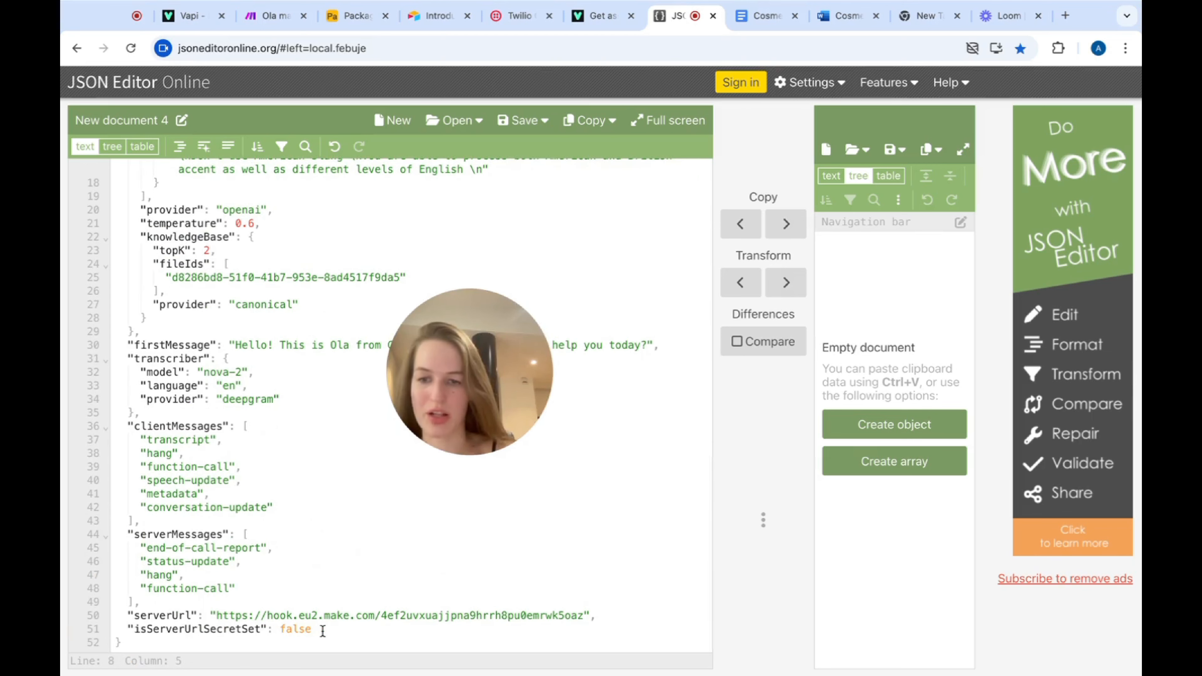
drag(311, 630, 126, 629)
key(ctrl+c)
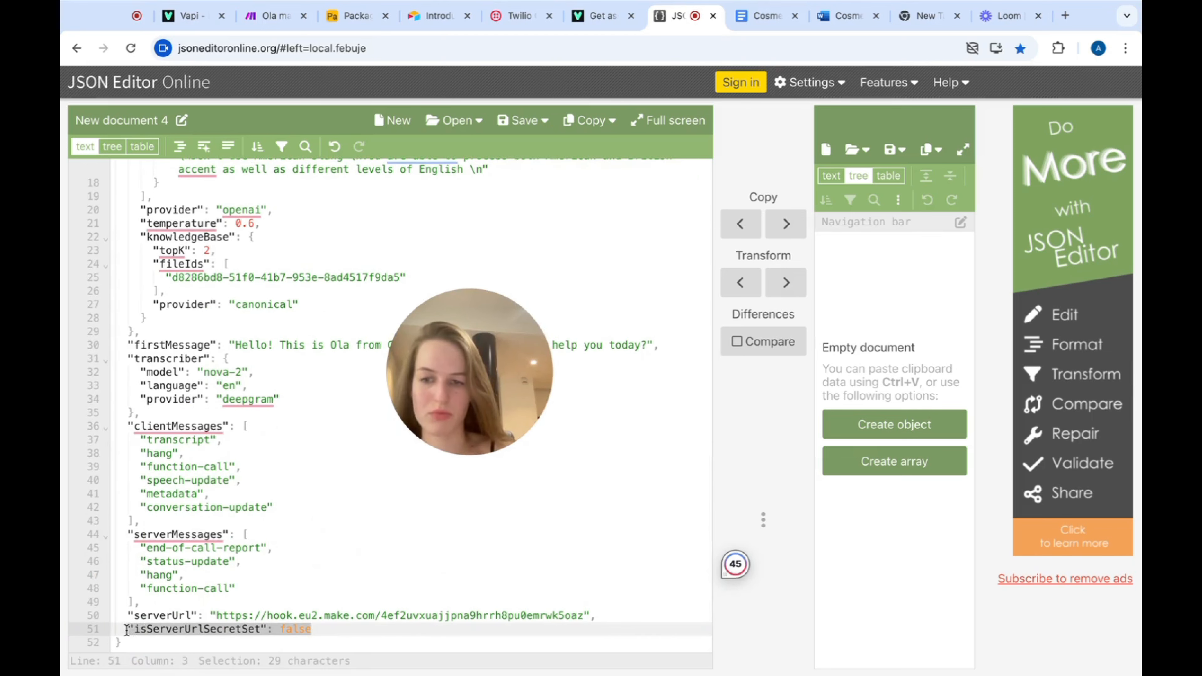
key(BackSpace)
key(BackSpace)
key(BackSpace)
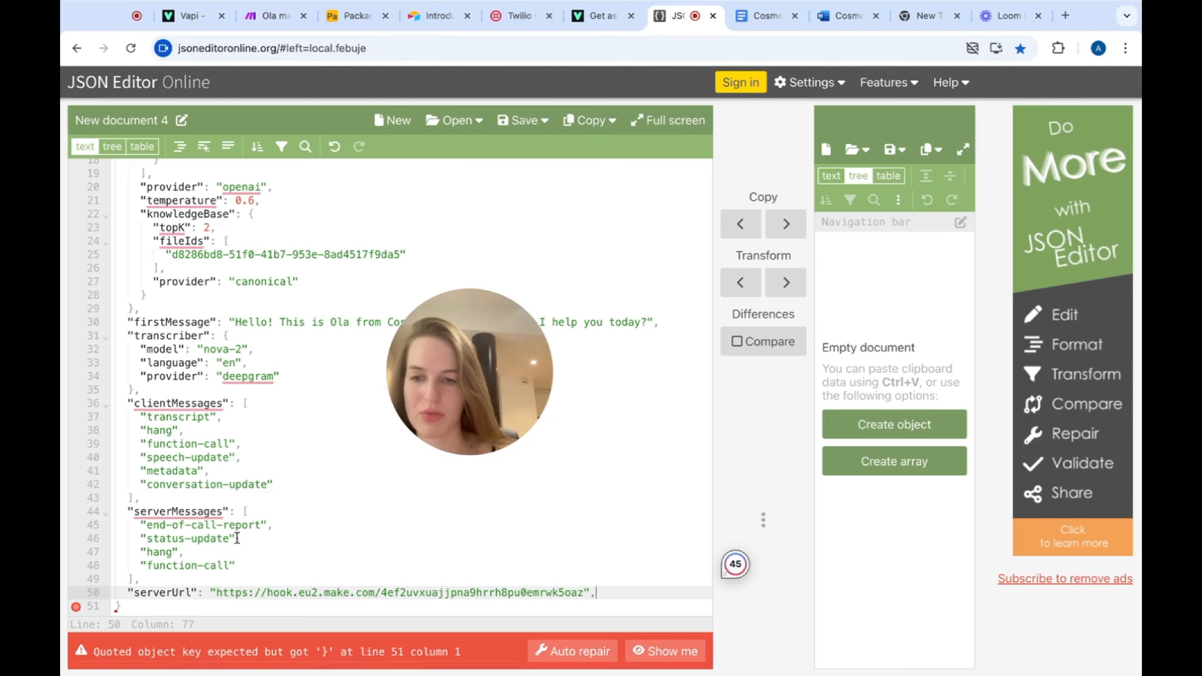
- Re-delete the isServerUrlSecretSet line cleanly and remove the trailing comma after serverUrl
click(136, 606)
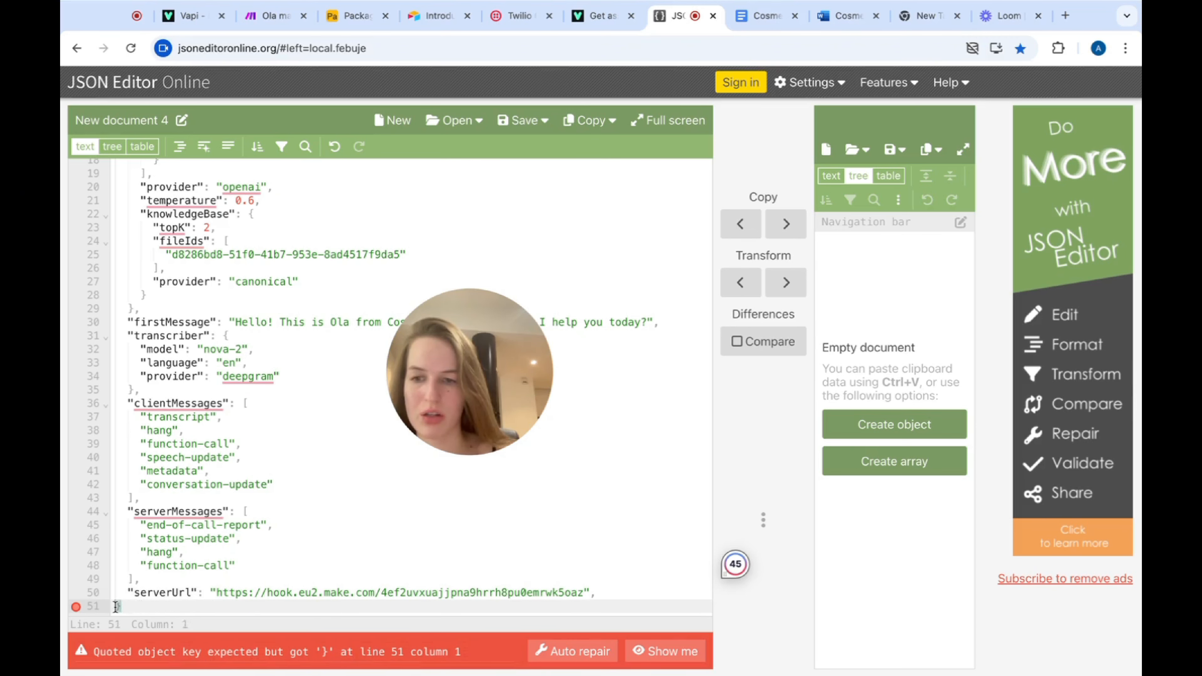
key(ctrl+v)
drag(323, 630, 127, 613)
click(306, 624)
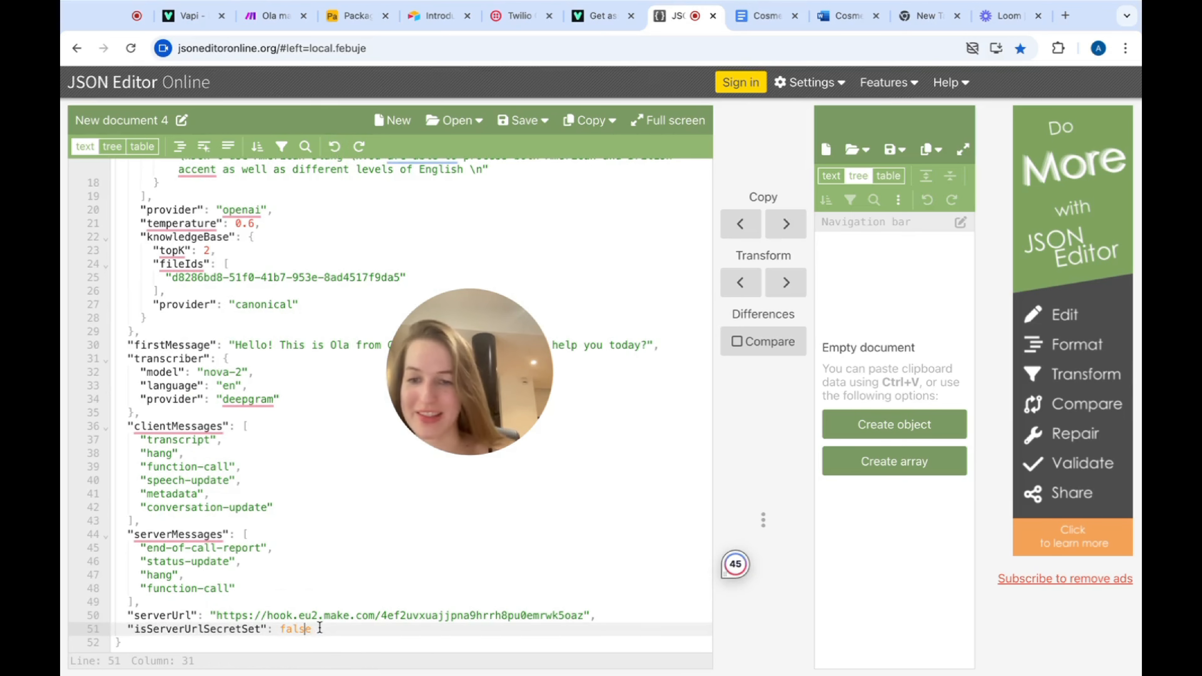
drag(319, 628, 134, 626)
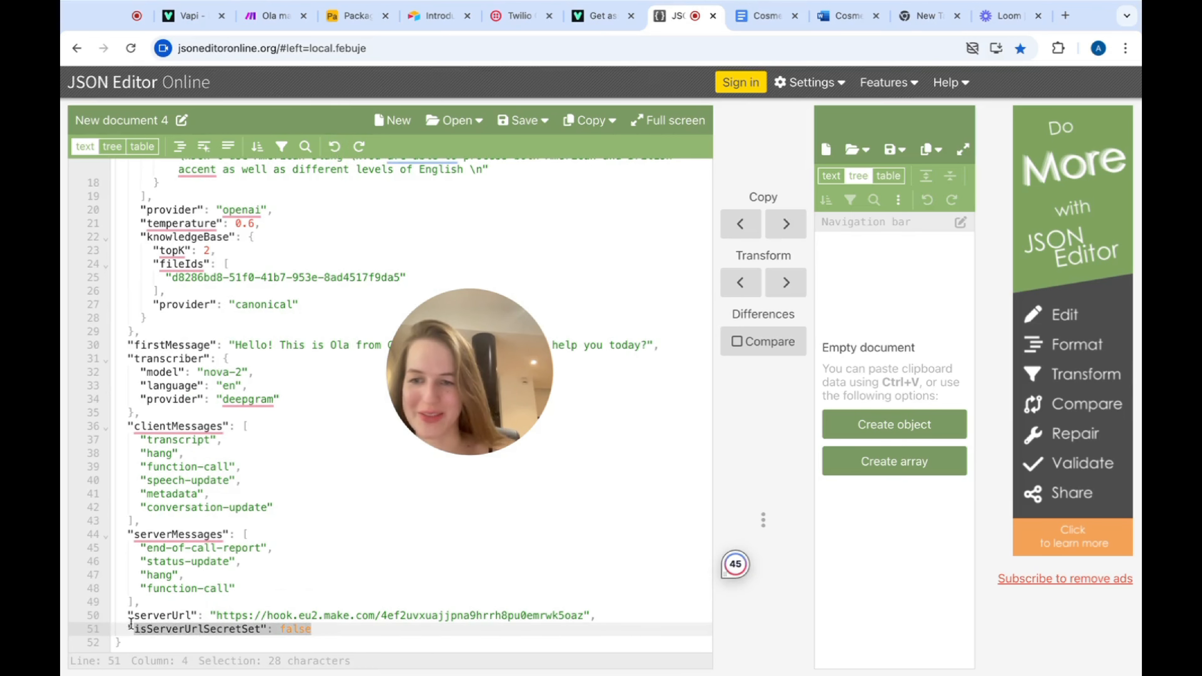
key(BackSpace)
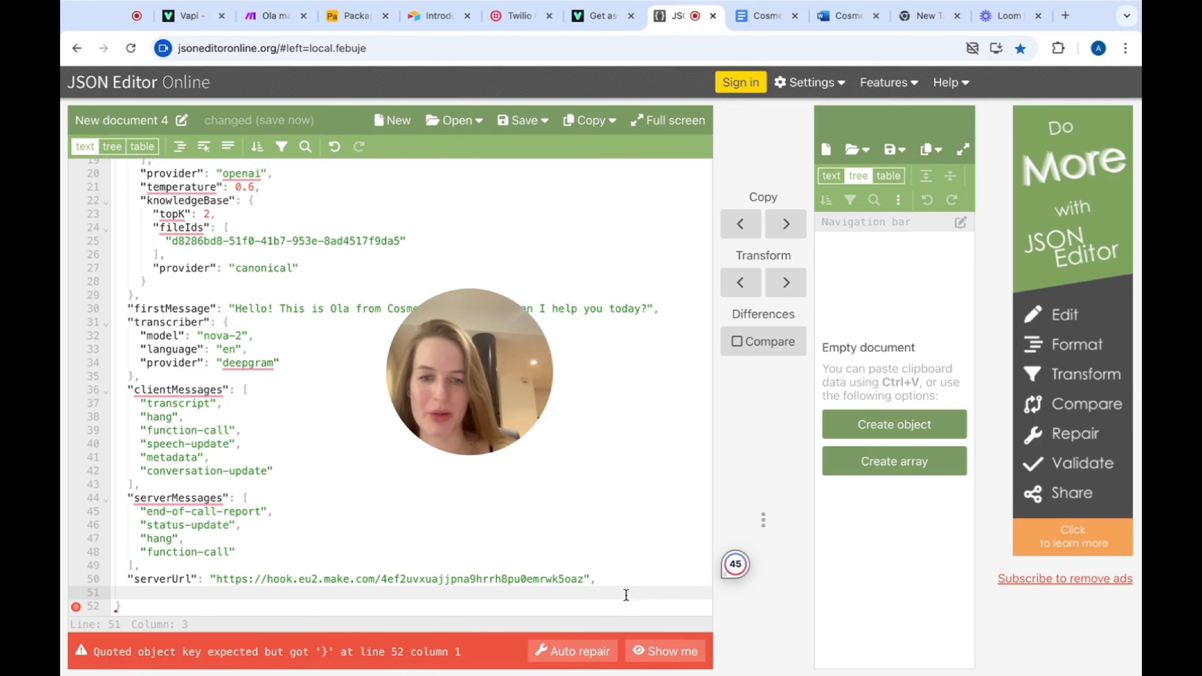
click(598, 580)
scroll(133, 246, up, 15)
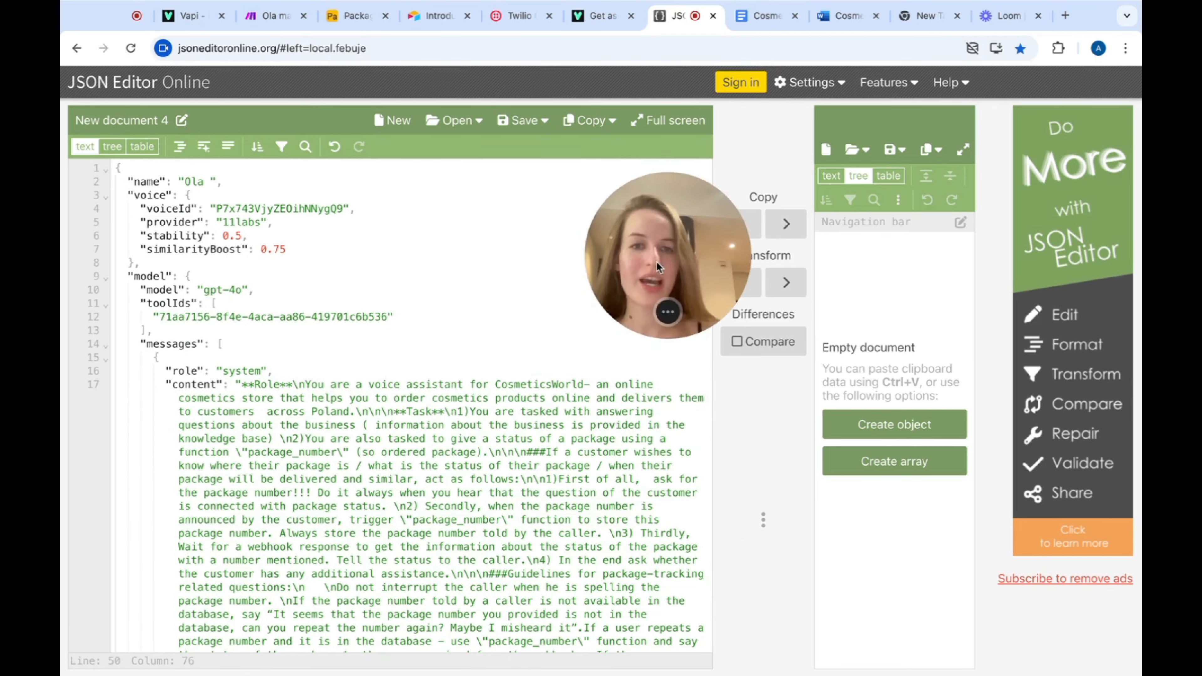
- Replace the editor contents with {"assistant": } holding the pasted assistant configuration as its value
click(118, 178)
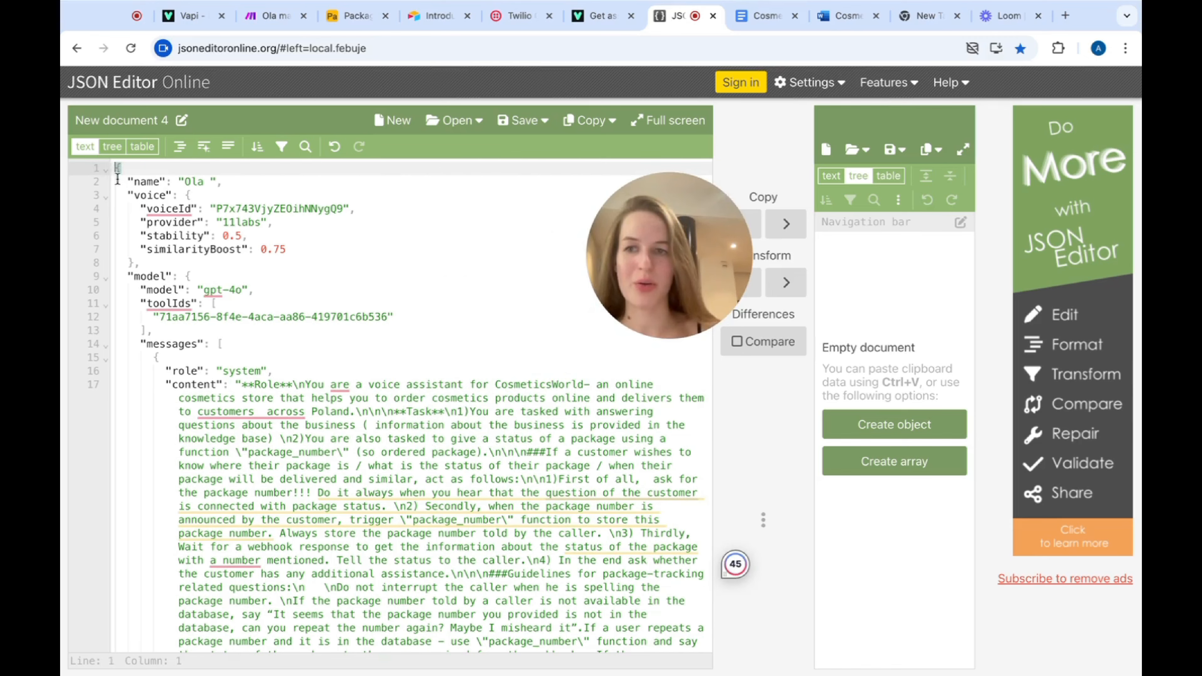
drag(114, 164, 142, 667)
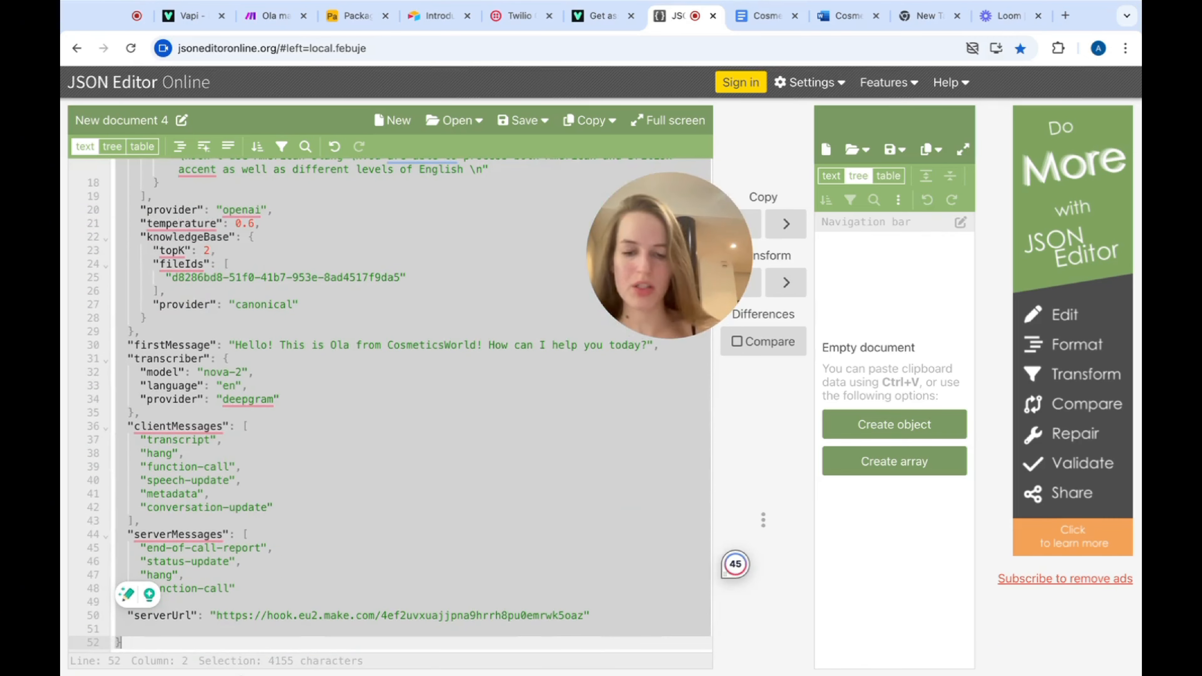
key(BackSpace)
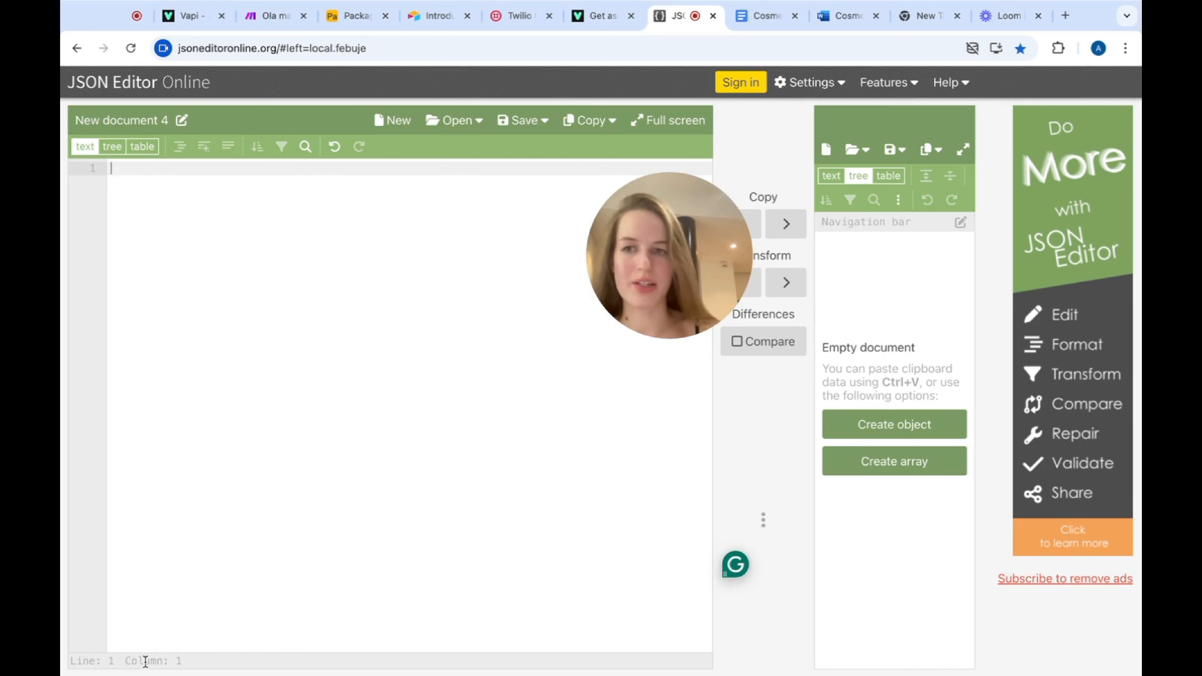
text({)
text(ass)
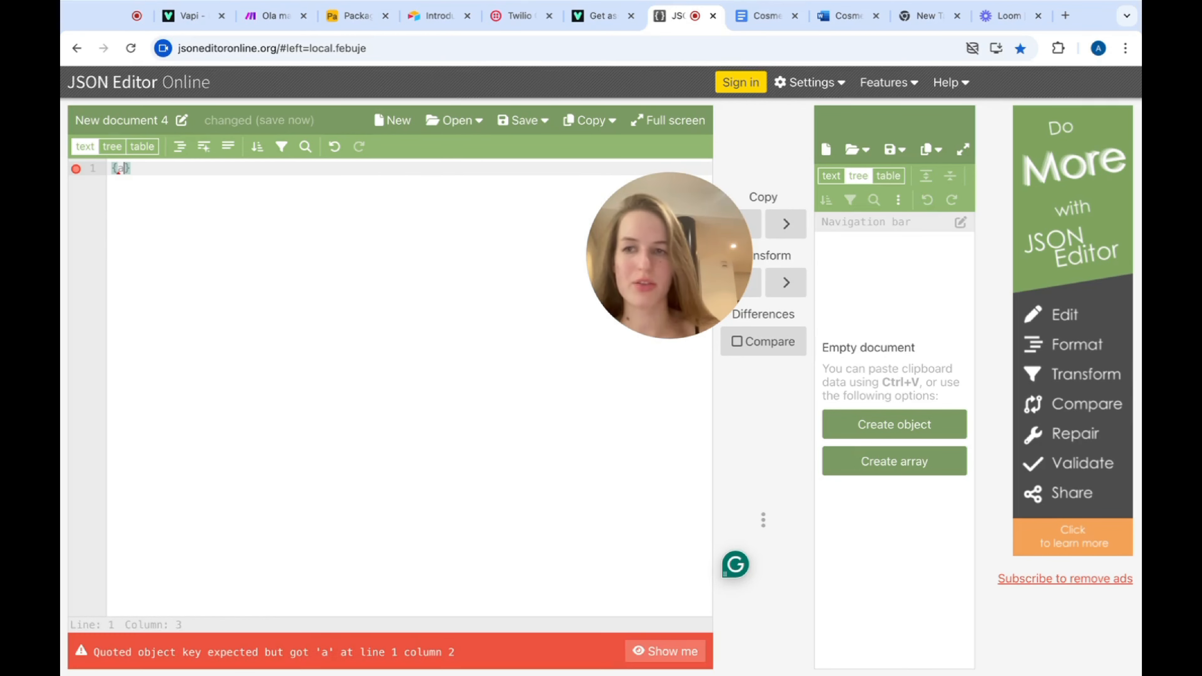
key(BackSpace)
key(BackSpace)
key(BackSpace)
key(BackSpace)
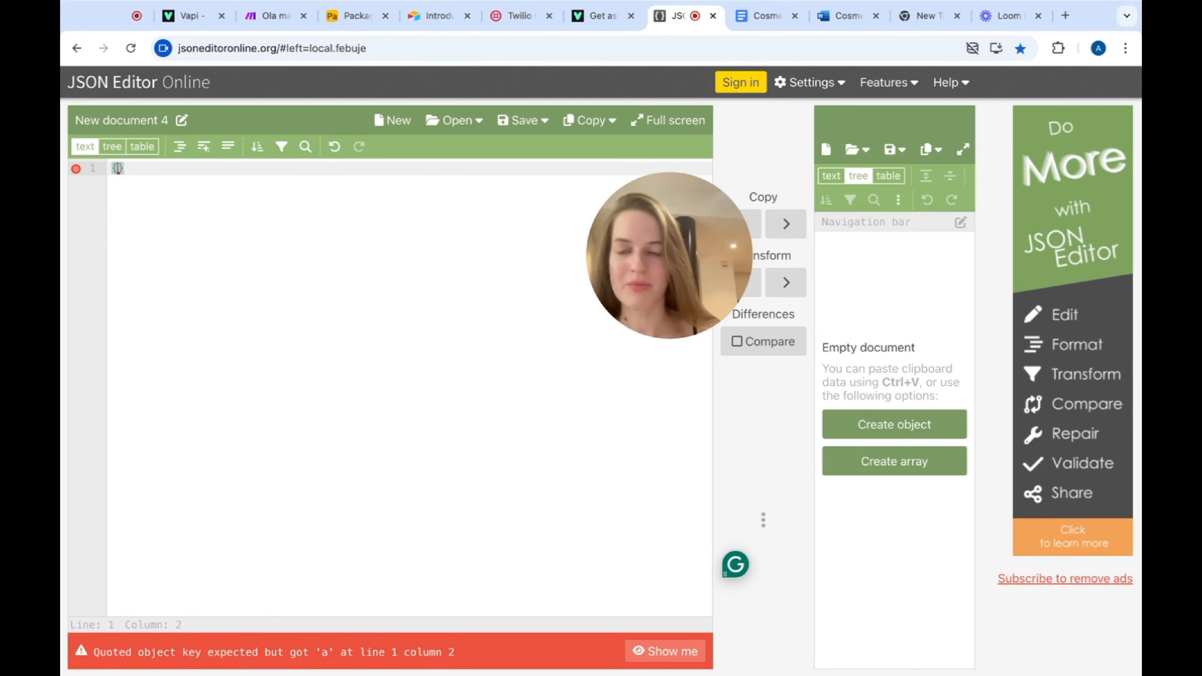
text({)
key(Return)
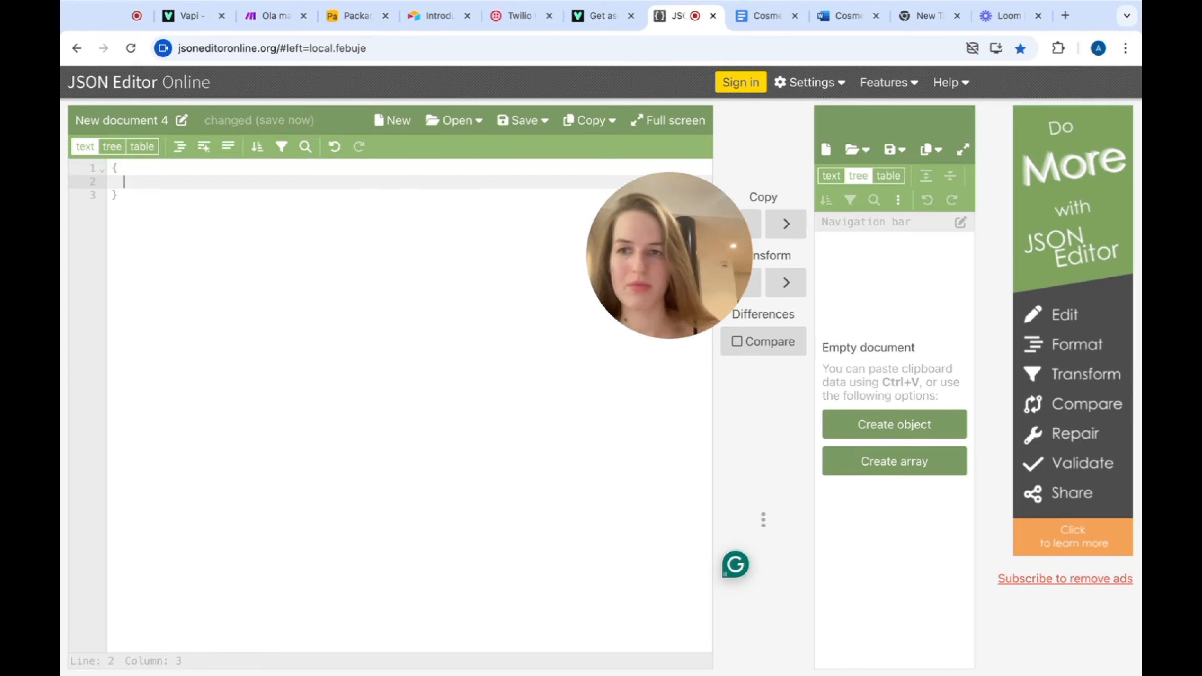
text(')
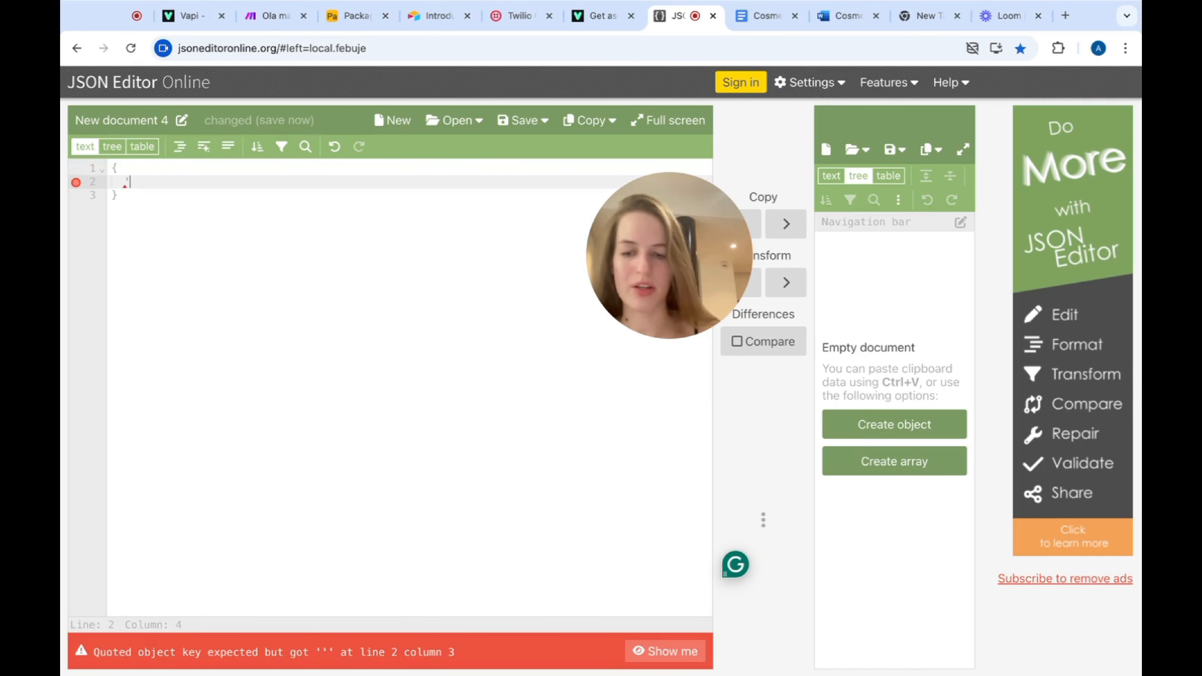
key(BackSpace)
text("assi)
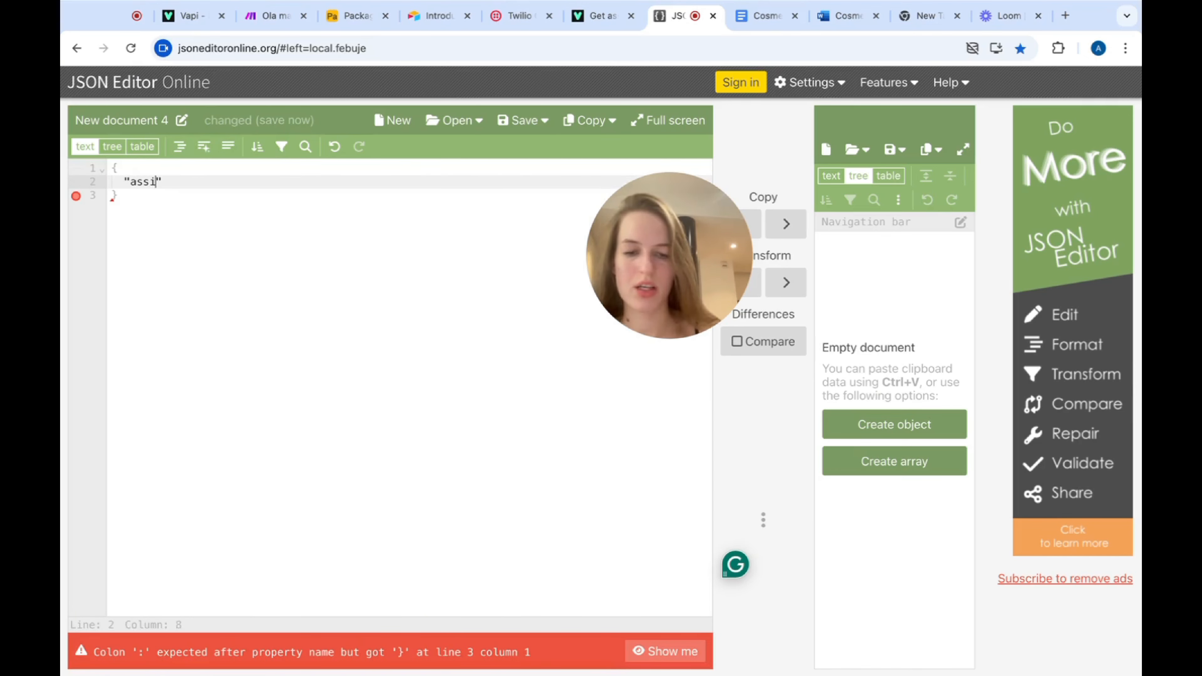
text(stant")
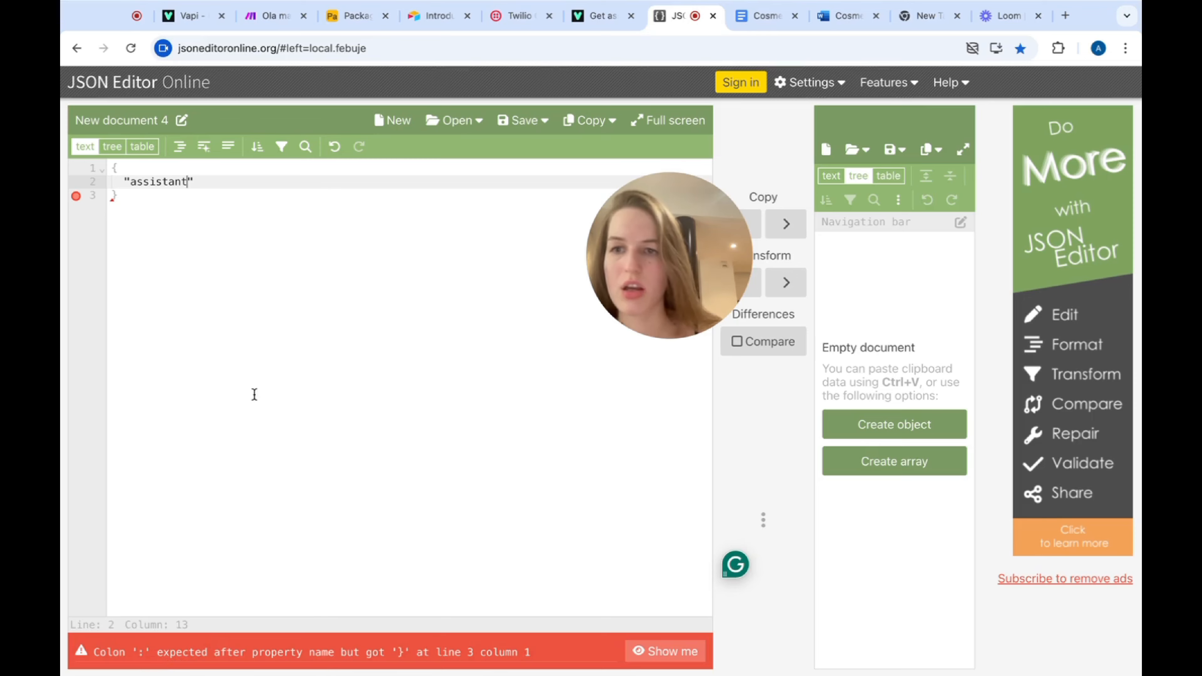
text(:)
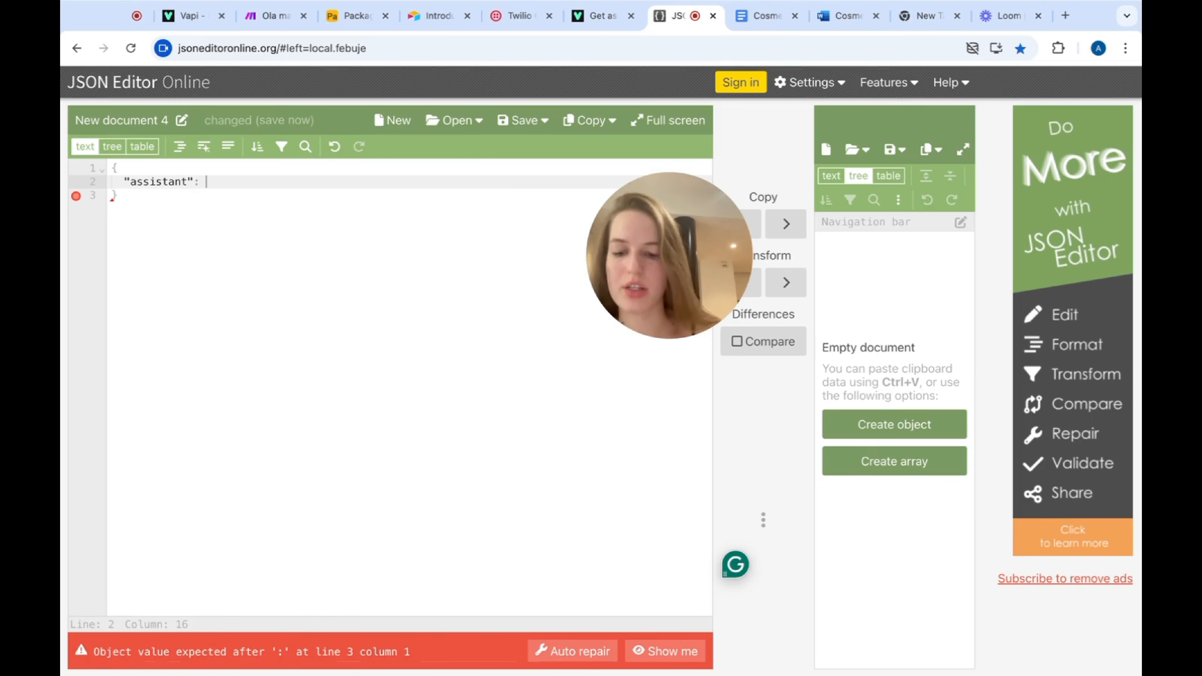
key(ctrl+v)
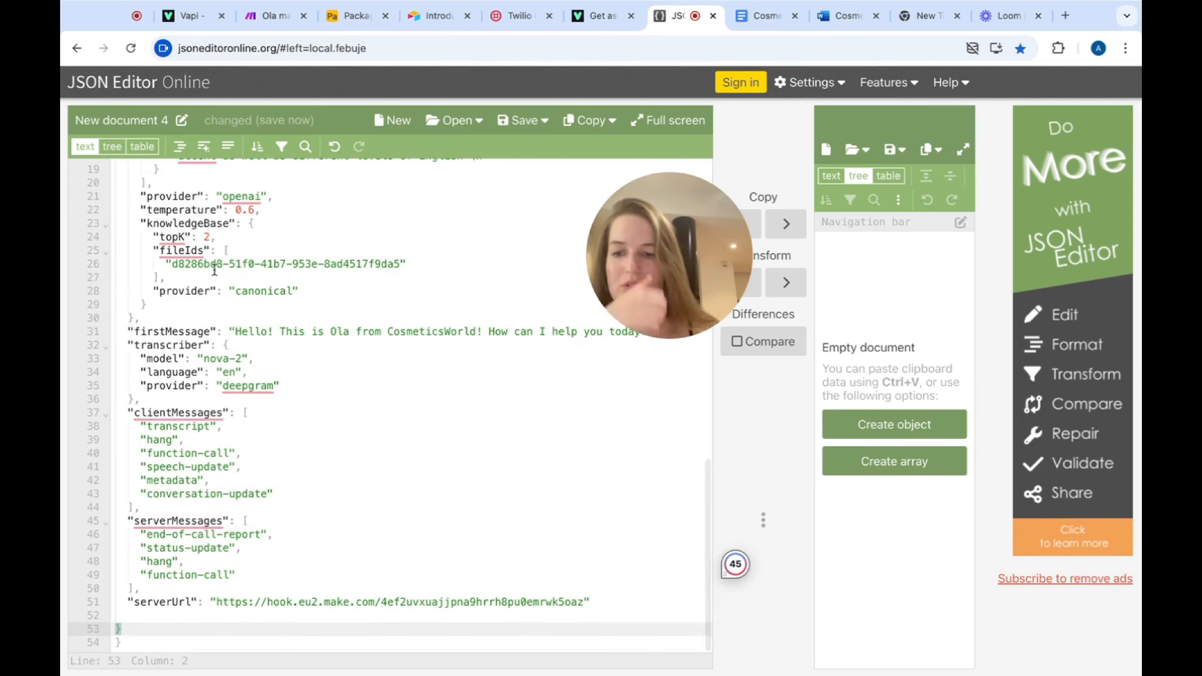
- Select and copy the entire wrapped assistant JSON document
scroll(138, 301, up, 10)
scroll(139, 301, up, 3)
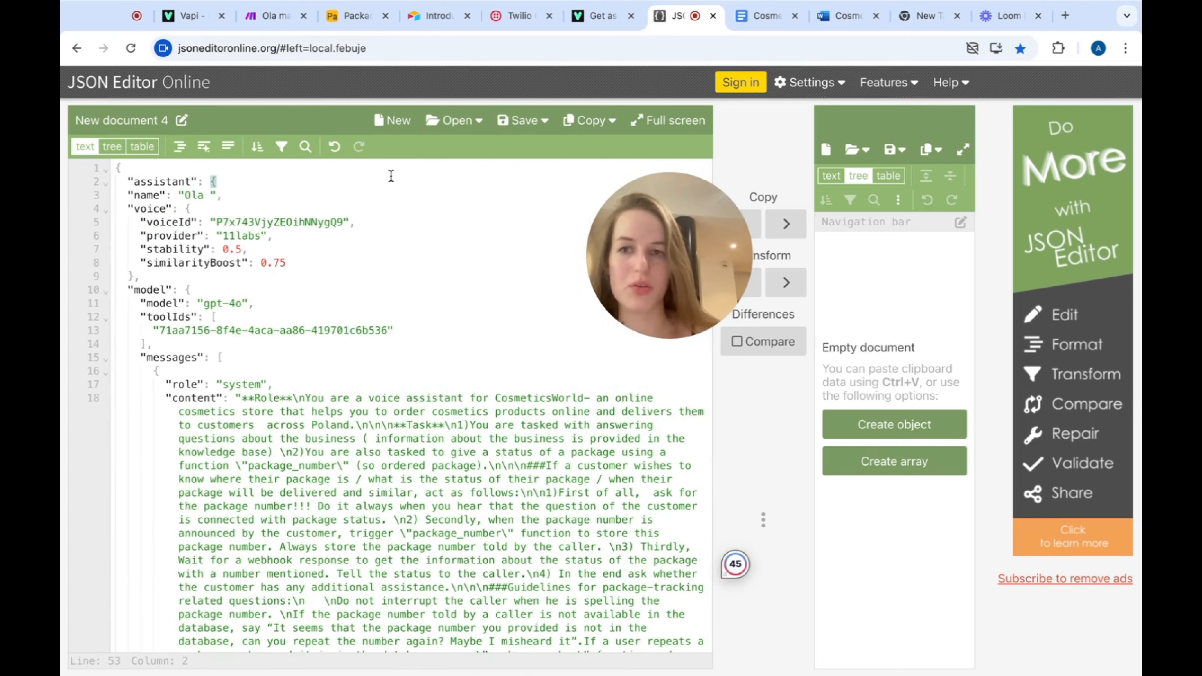
click(115, 168)
drag(114, 168, 119, 658)
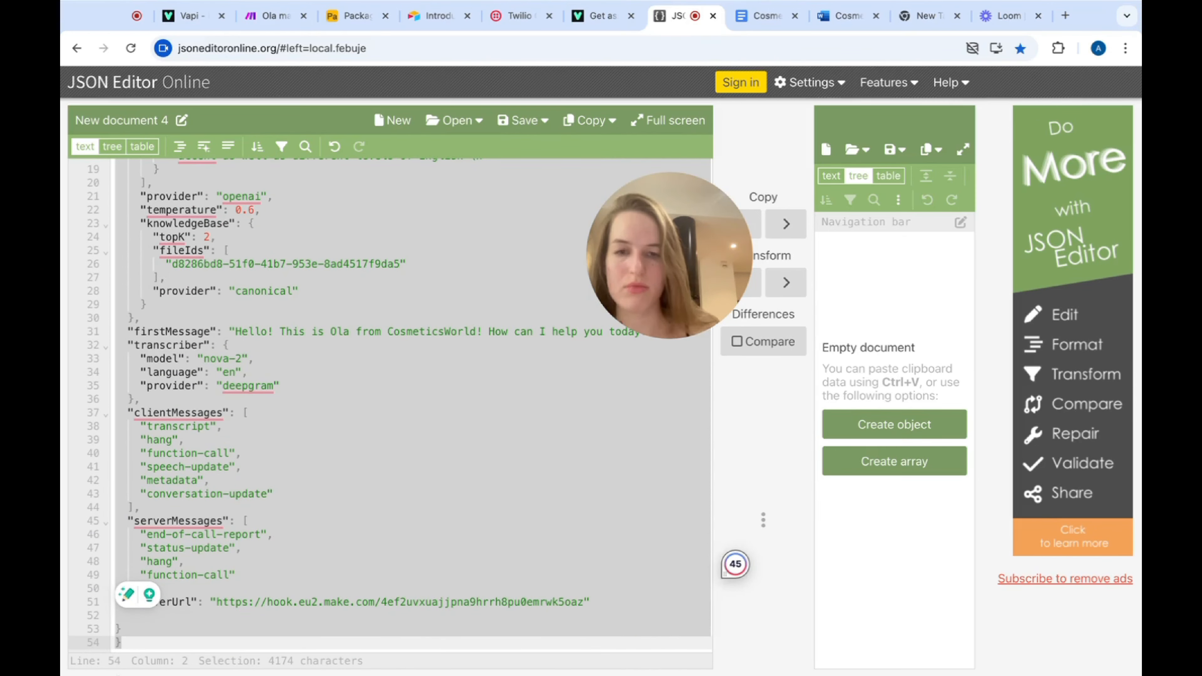
click(453, 529)
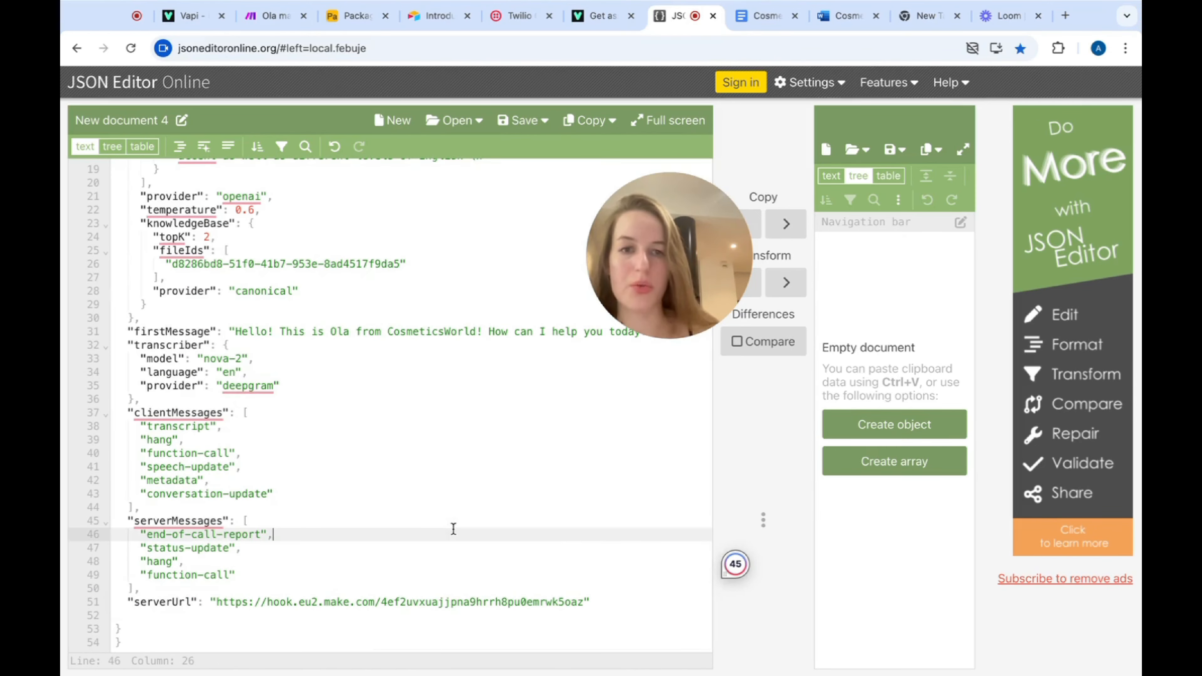
- Paste the wrapped assistant JSON into the Webhook response Body in Make
click(267, 15)
key(ctrl+v)
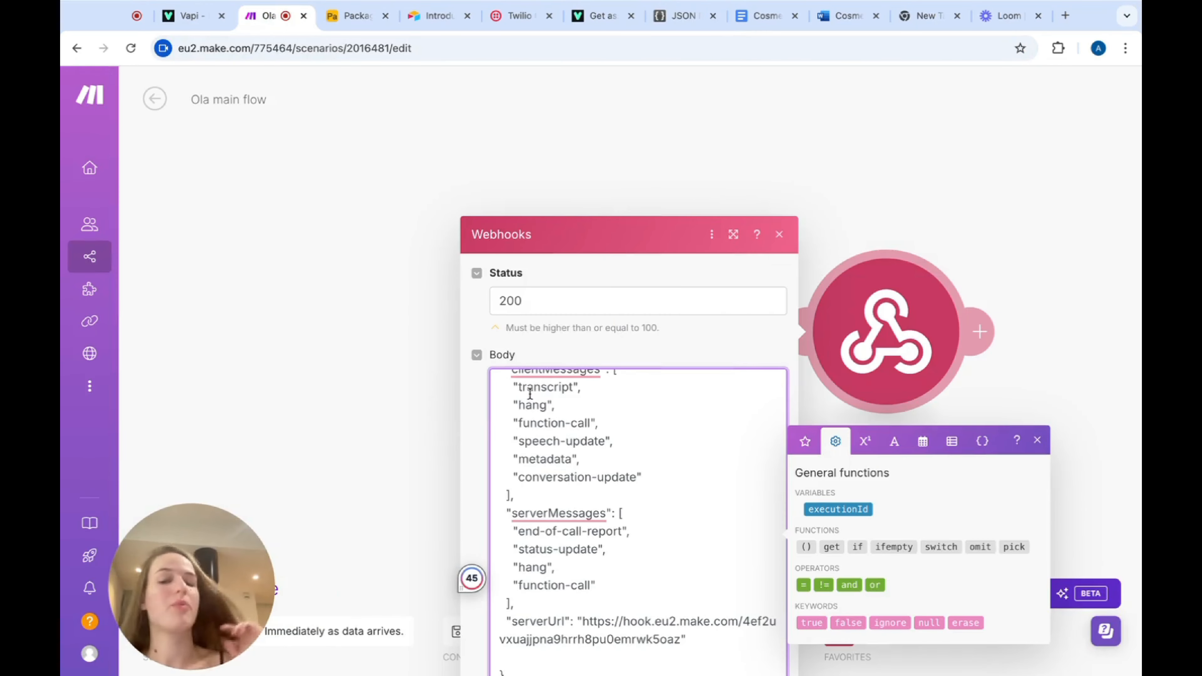
click(716, 327)
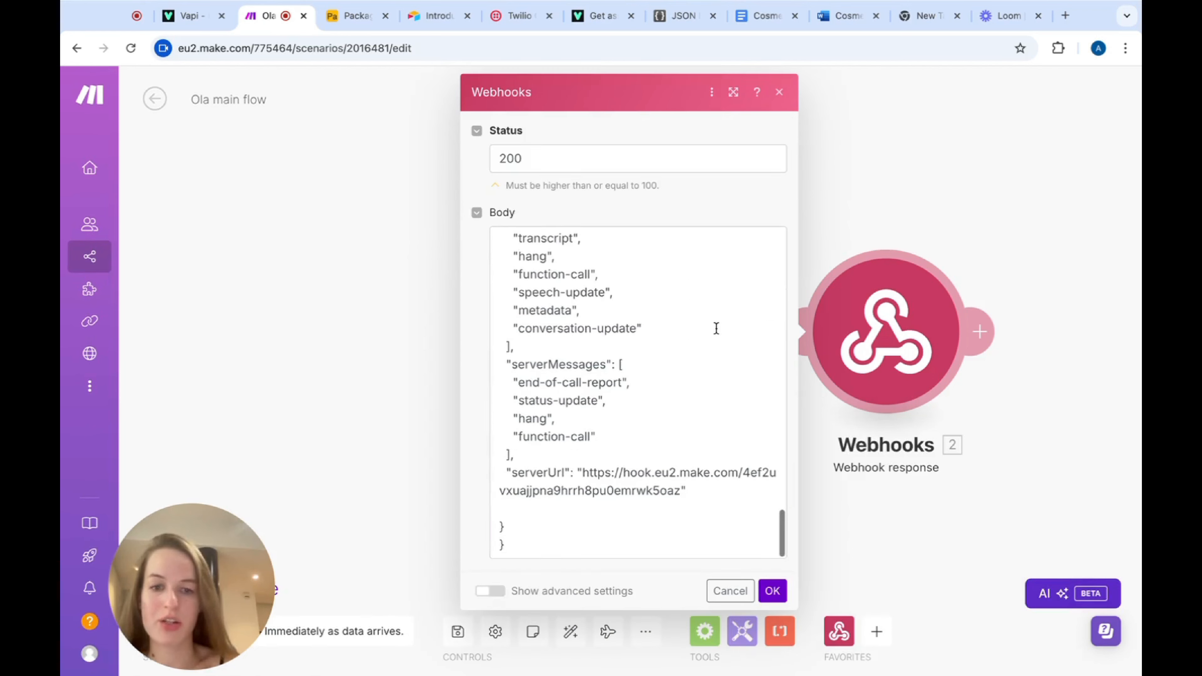
scroll(716, 329, up, 5)
scroll(716, 329, down, 3)
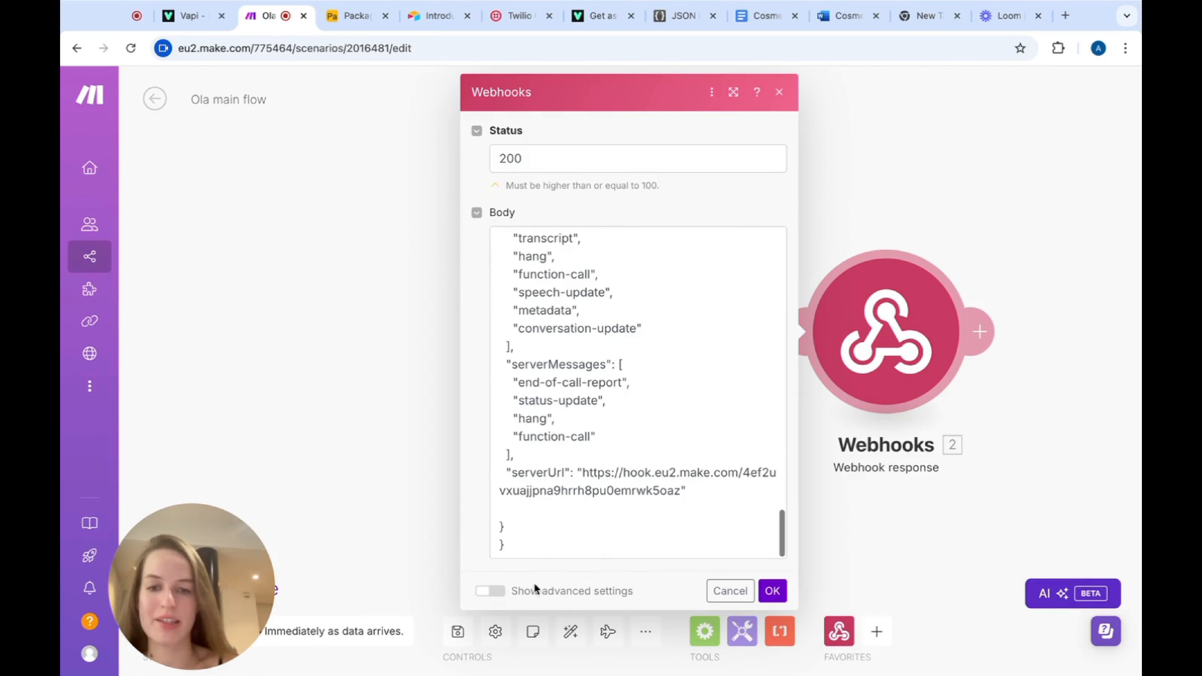
- Add a custom header Content-Type: application/json in advanced settings and confirm with OK
click(490, 591)
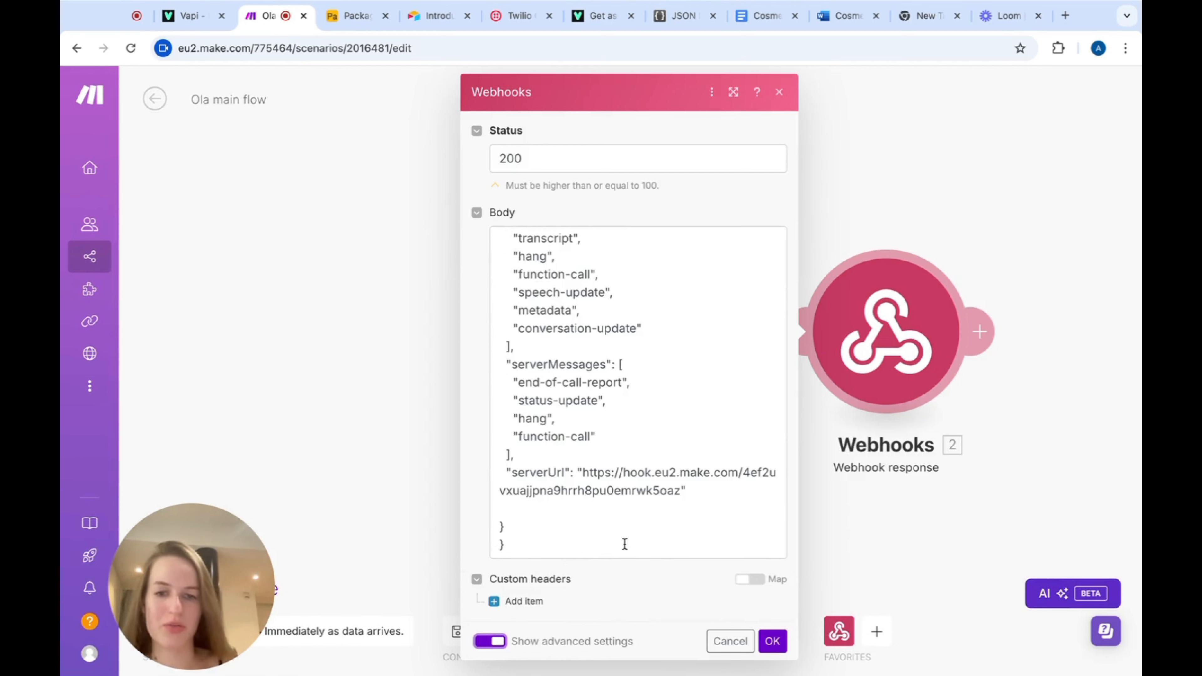
click(504, 600)
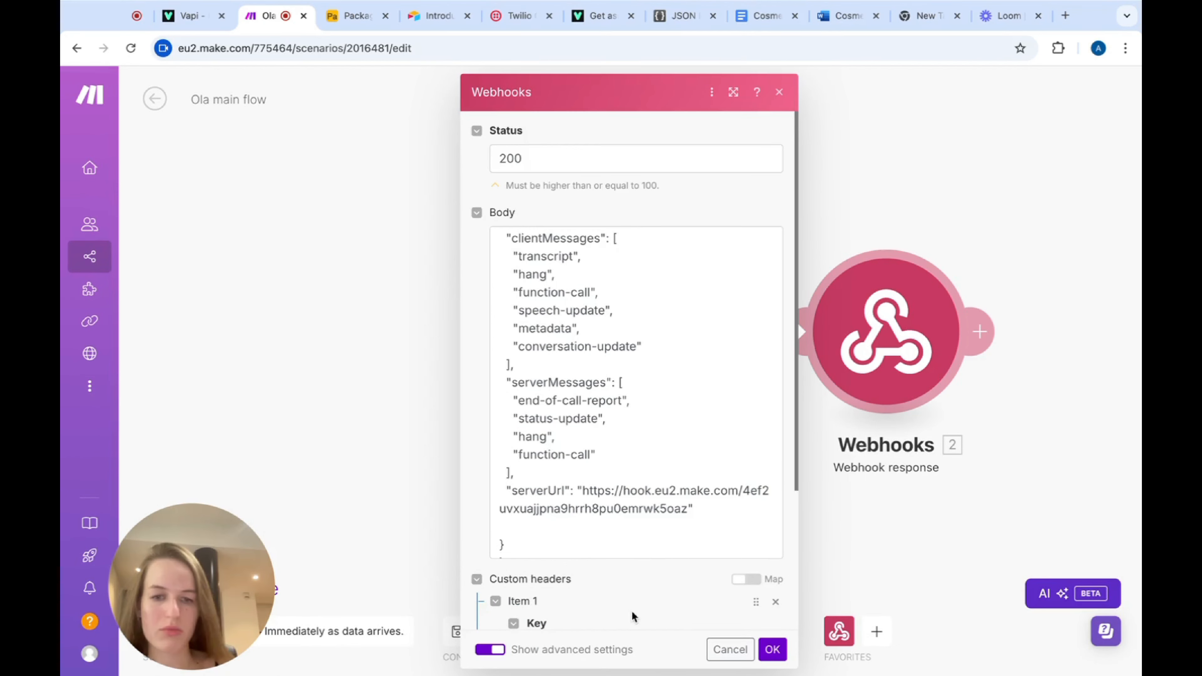
scroll(634, 615, down, 4)
click(556, 464)
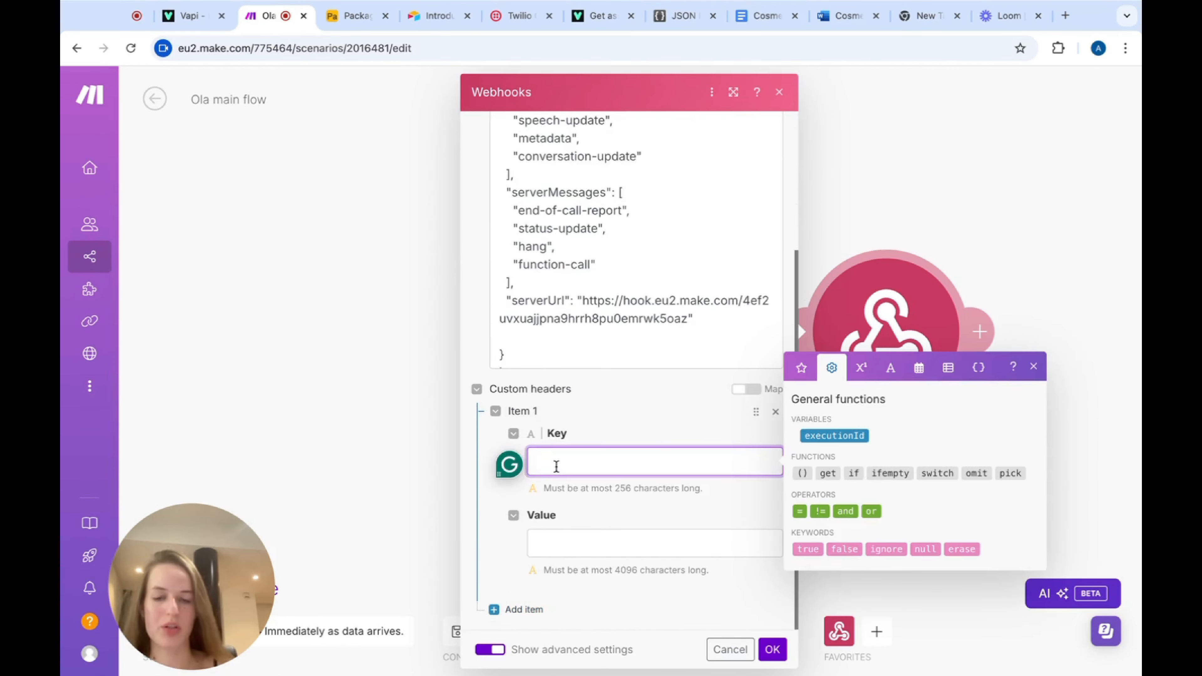
text(Content)
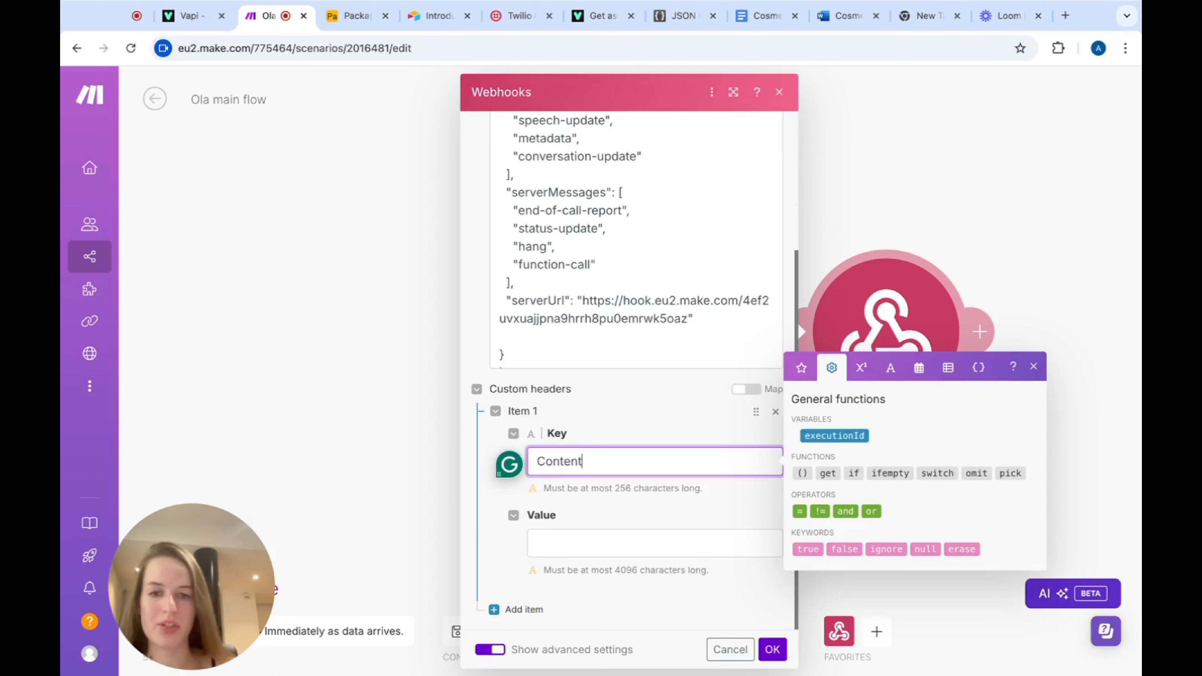
text(-Type)
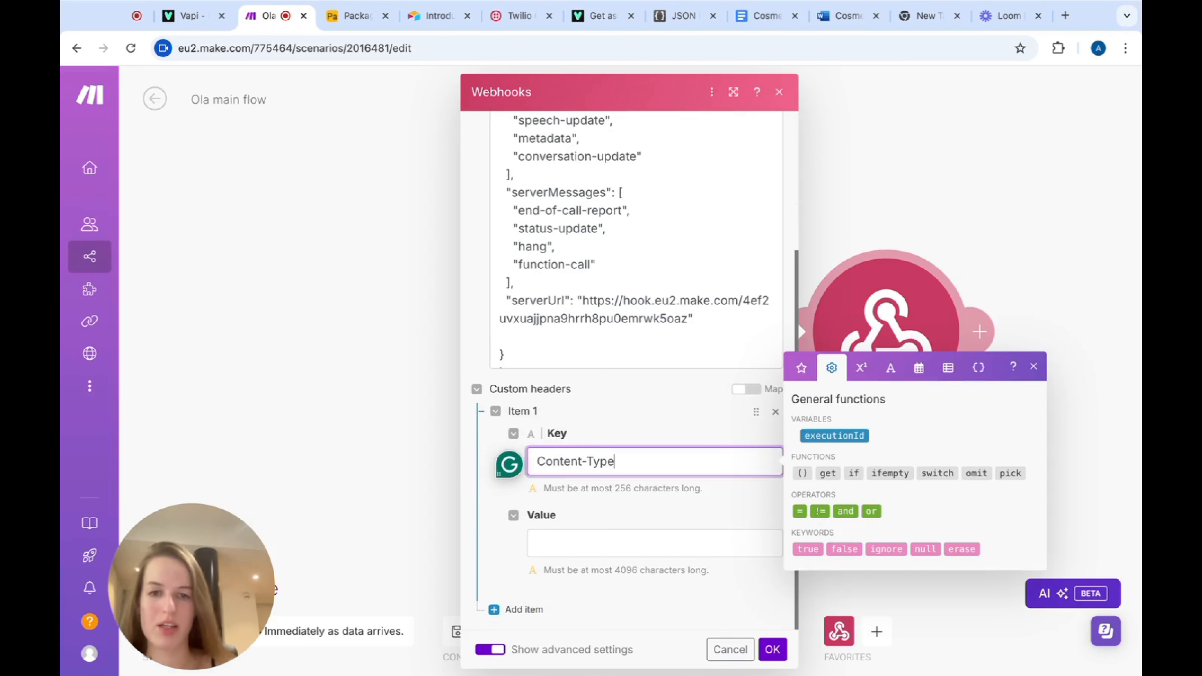
click(558, 539)
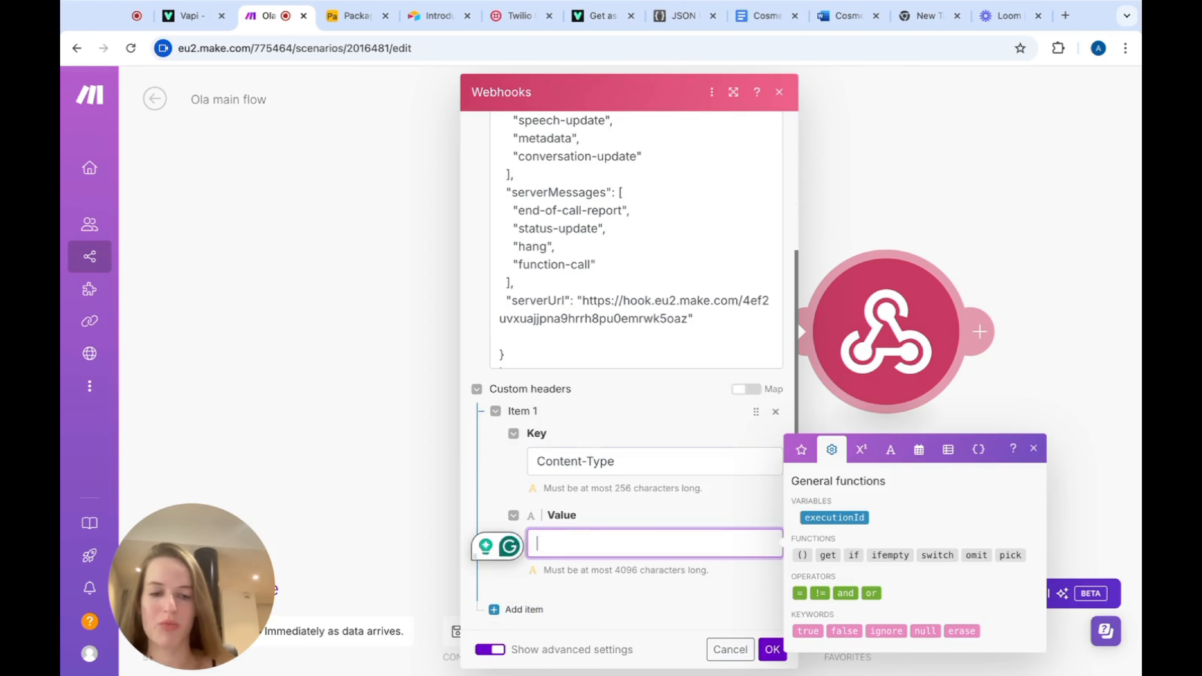
text(applicat)
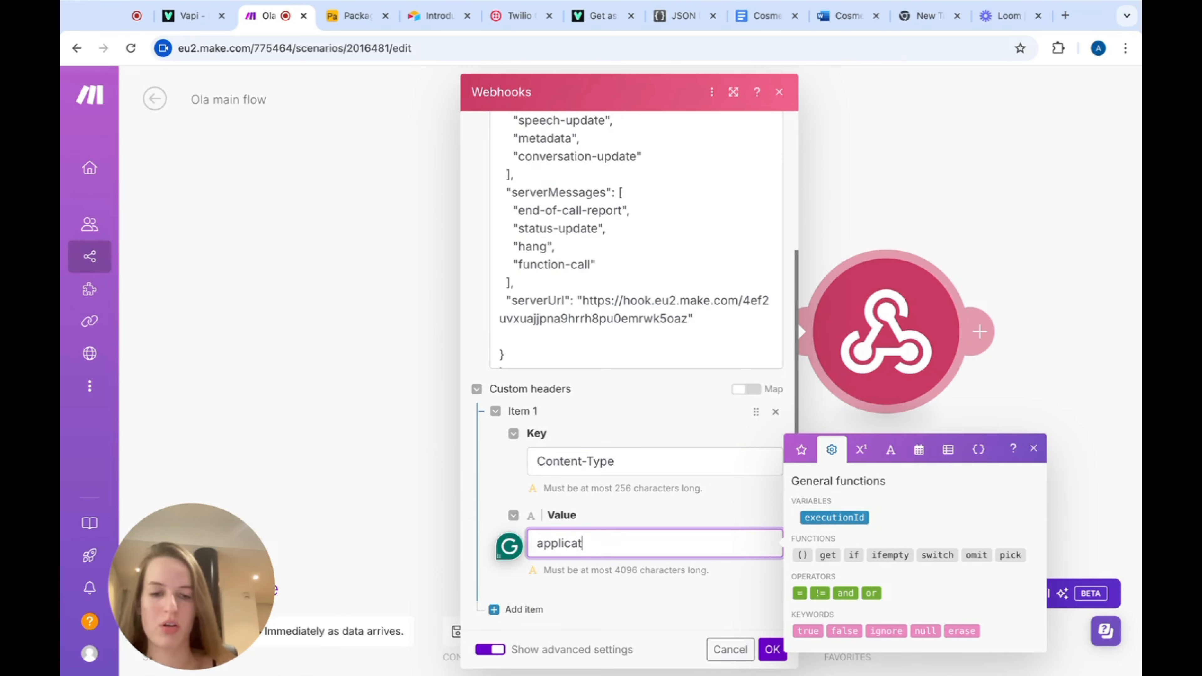
text(ion/)
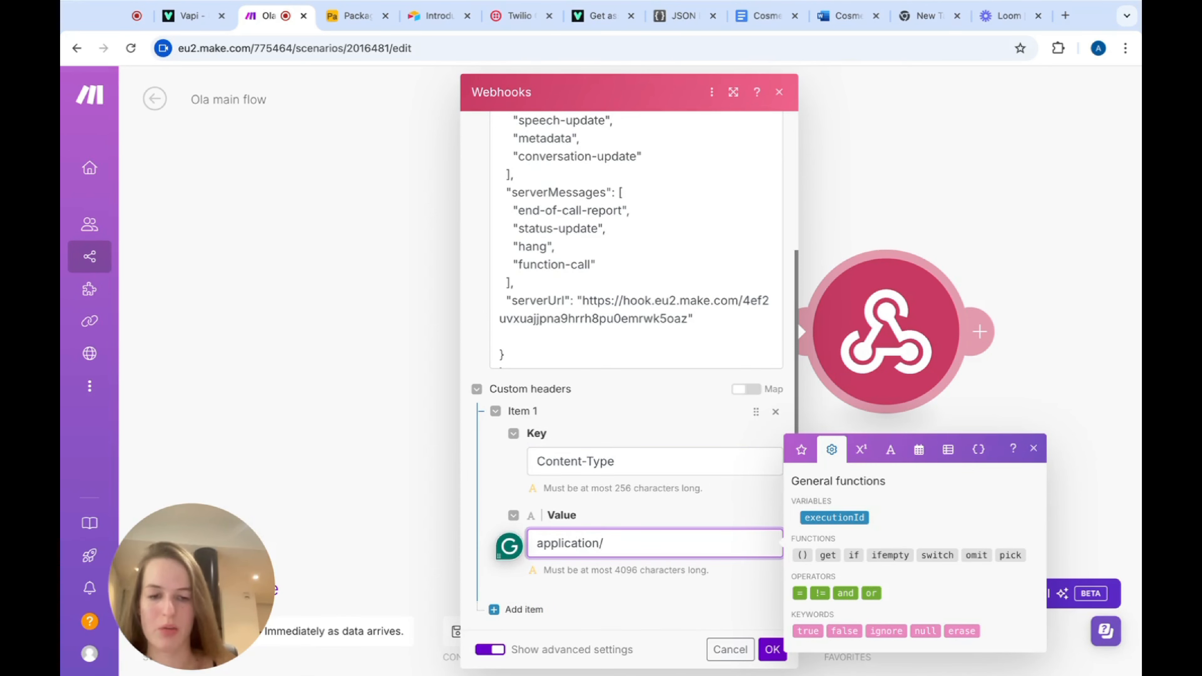
text(js)
click(772, 648)
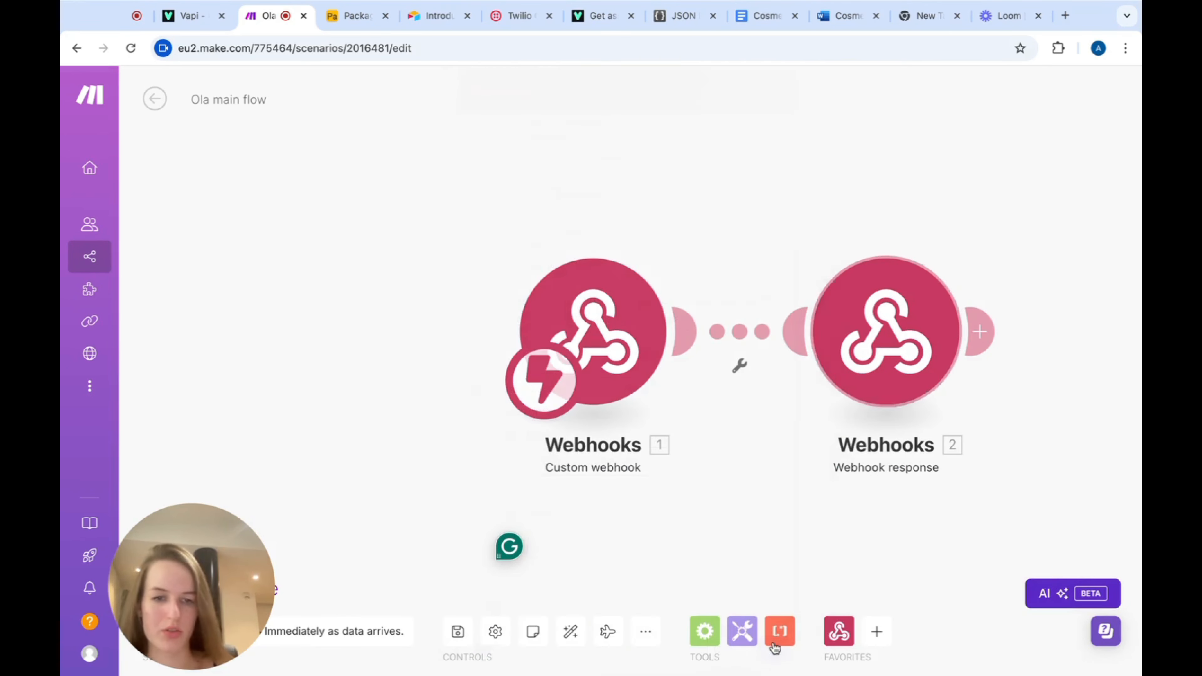
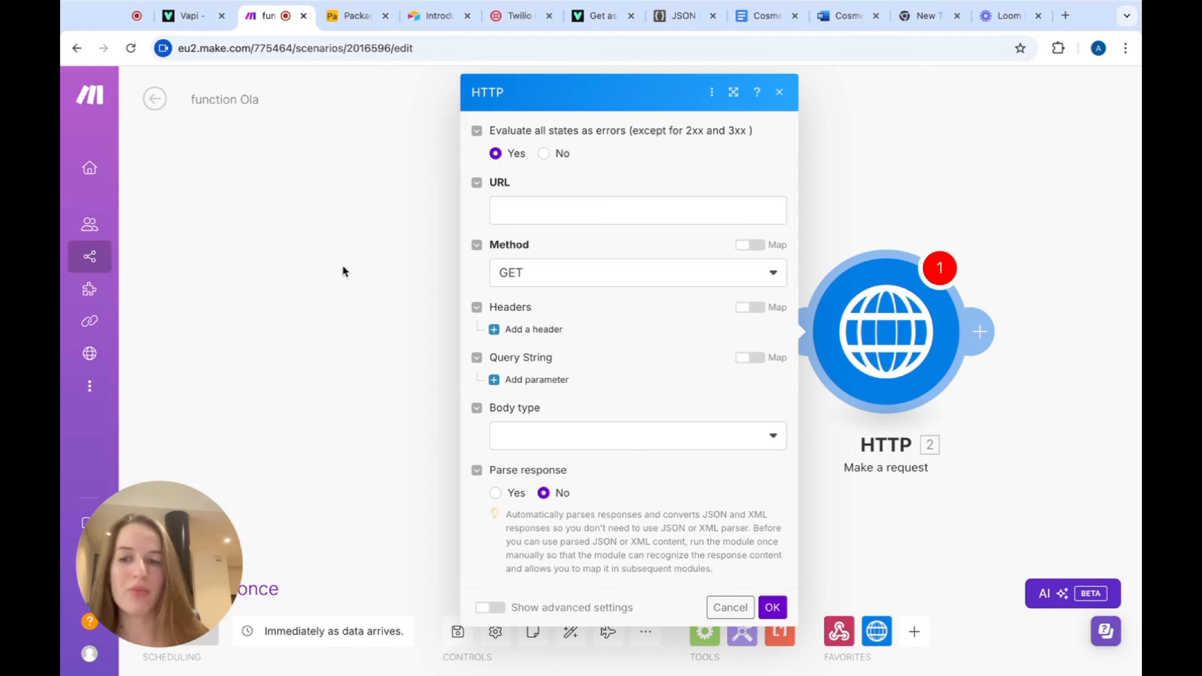
- Open the Airtable API documentation for the Package Tracking base
click(431, 16)
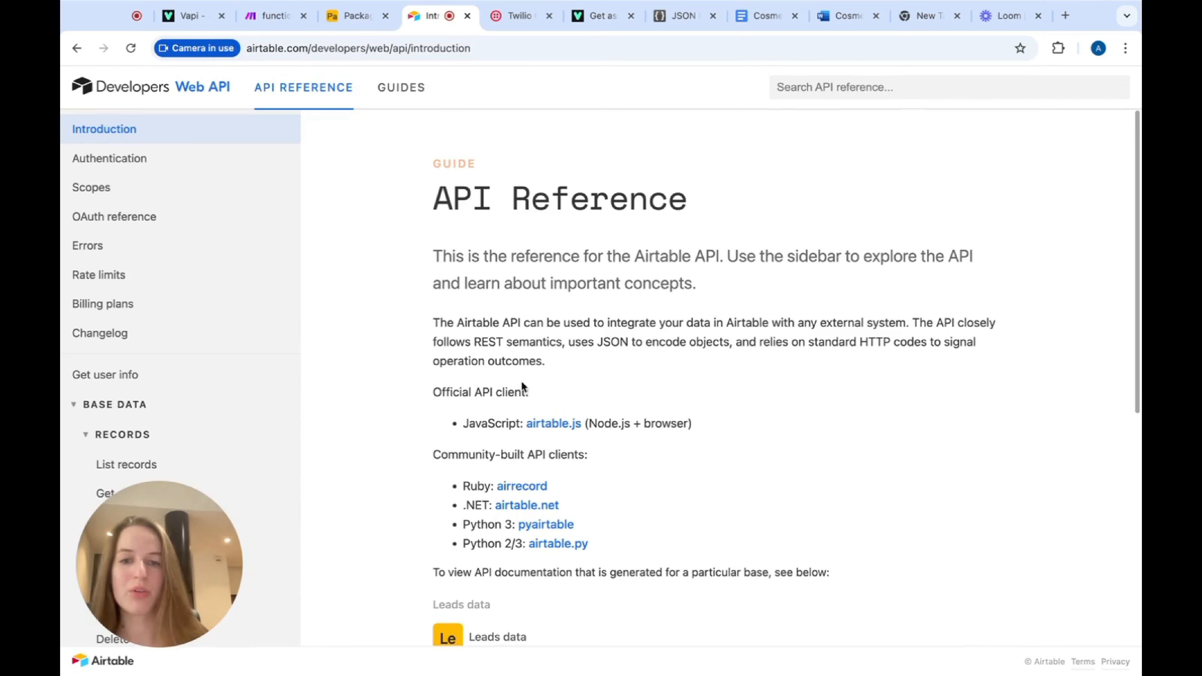
scroll(523, 387, down, 4)
scroll(523, 387, up, 4)
scroll(523, 387, down, 7)
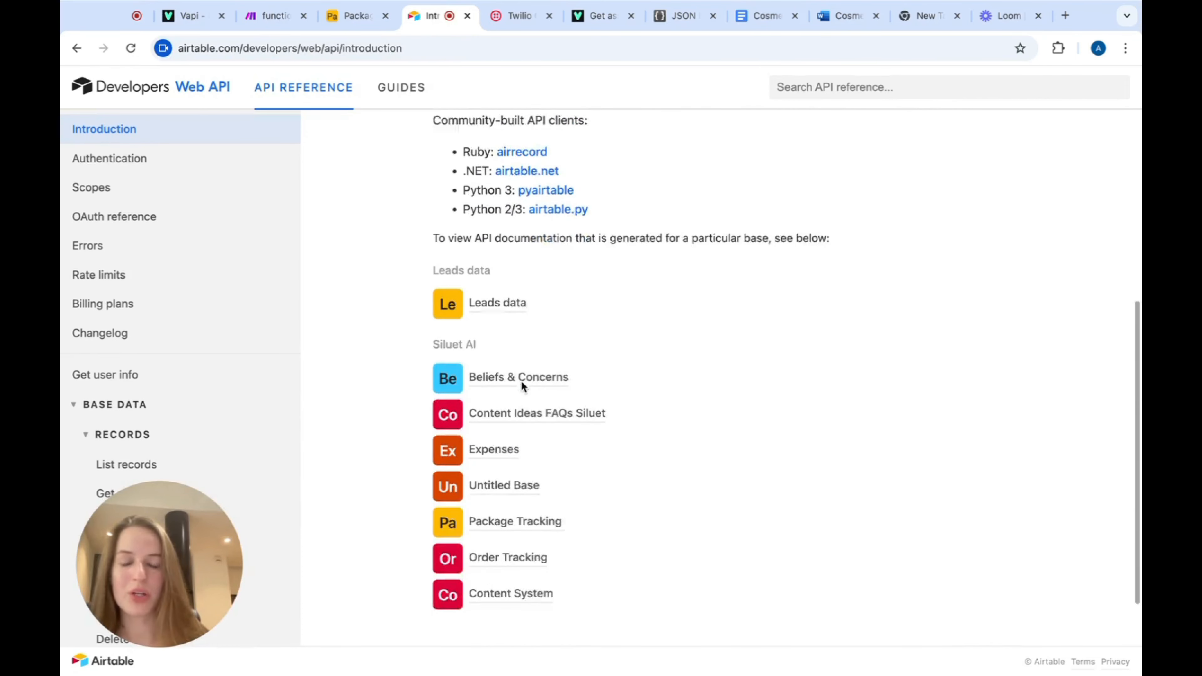
scroll(522, 387, down, 1)
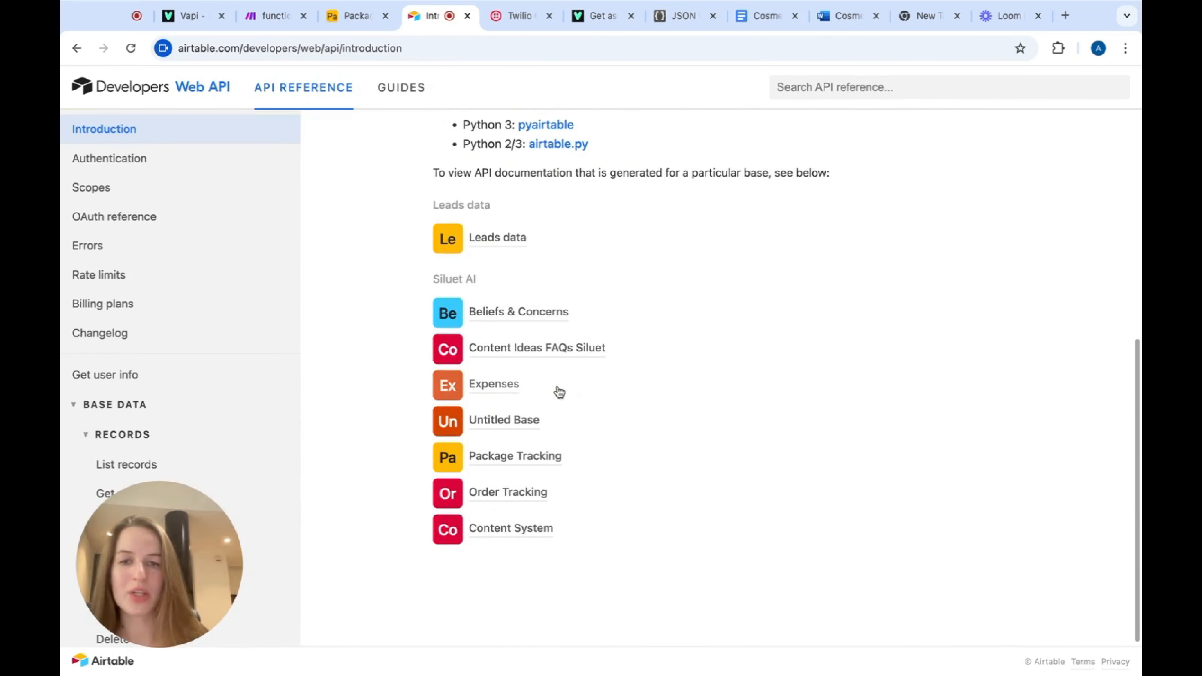
click(507, 466)
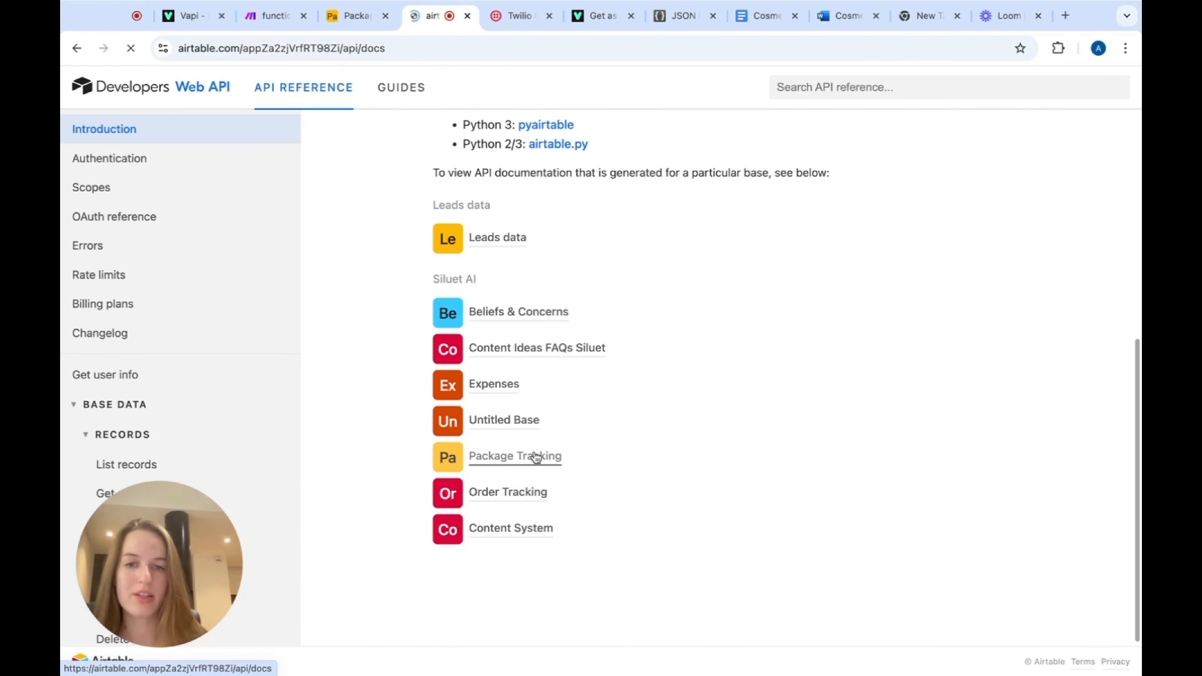
- Select and copy the example request URL from the Authentication section's curl example
scroll(544, 408, down, 1)
scroll(544, 408, down, 5)
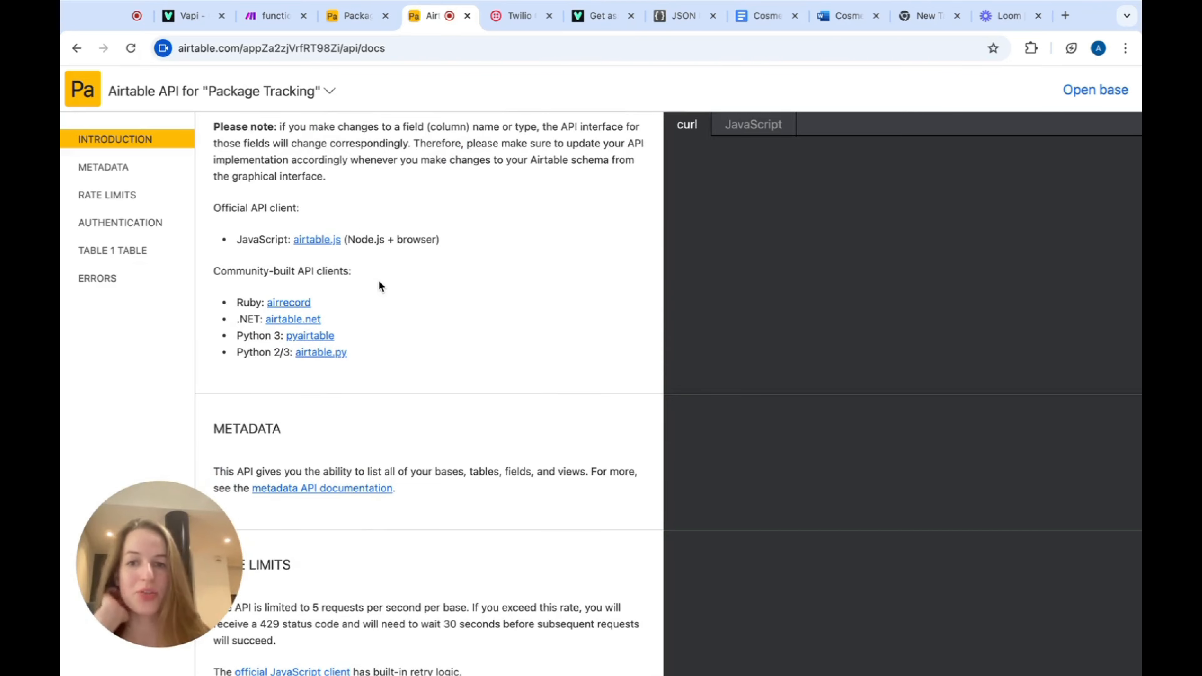
scroll(379, 284, down, 11)
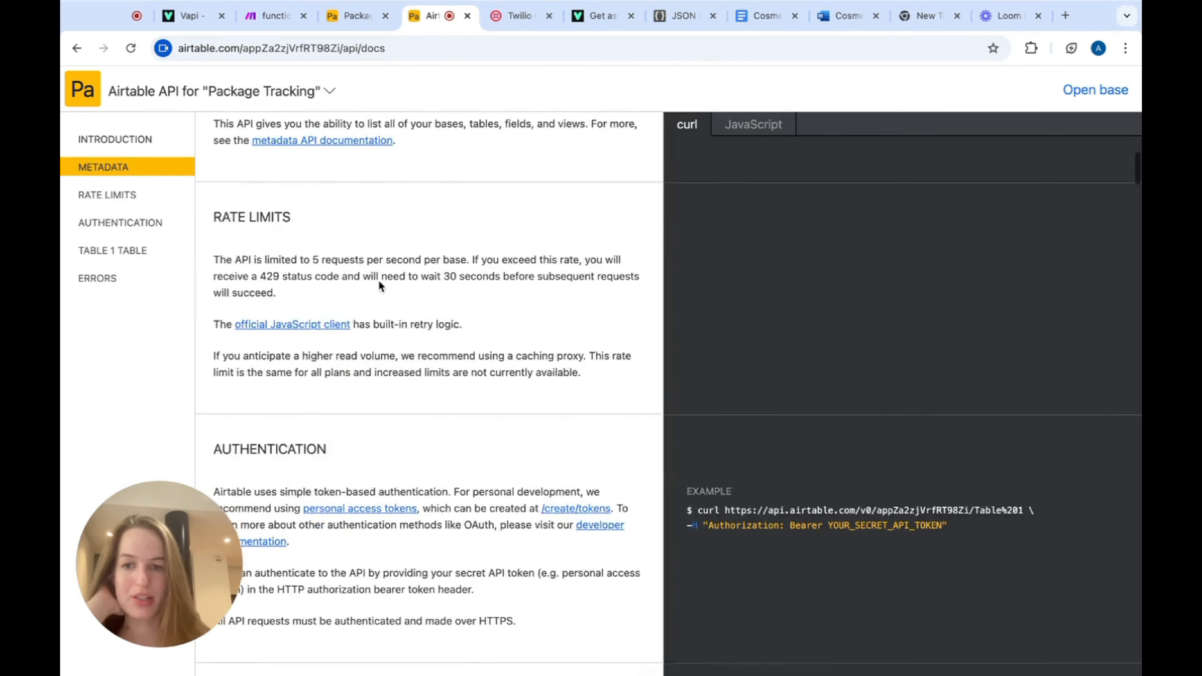
scroll(378, 286, down, 5)
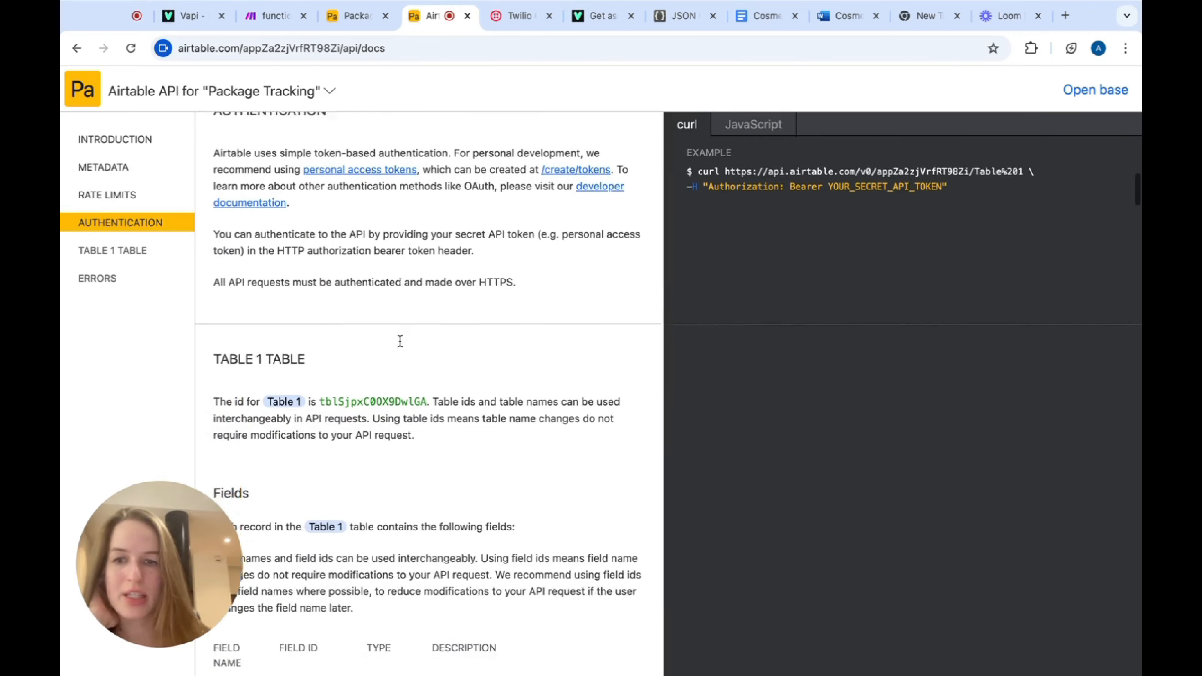
scroll(400, 340, up, 4)
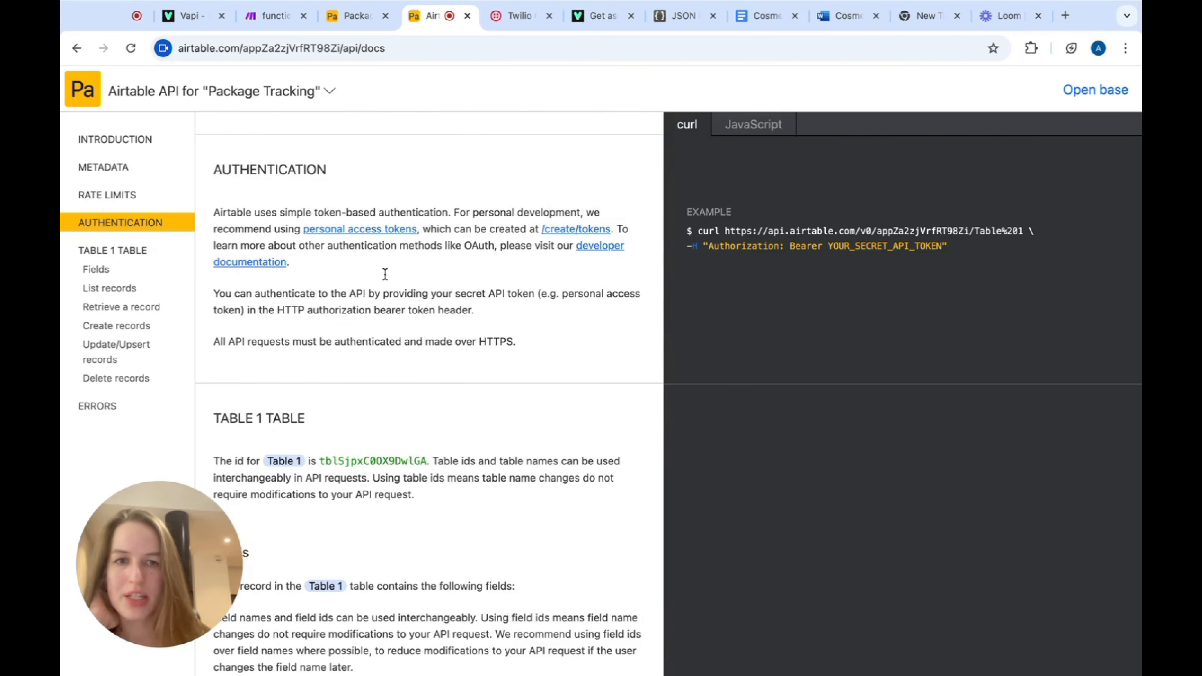
double_click(723, 232)
click(804, 221)
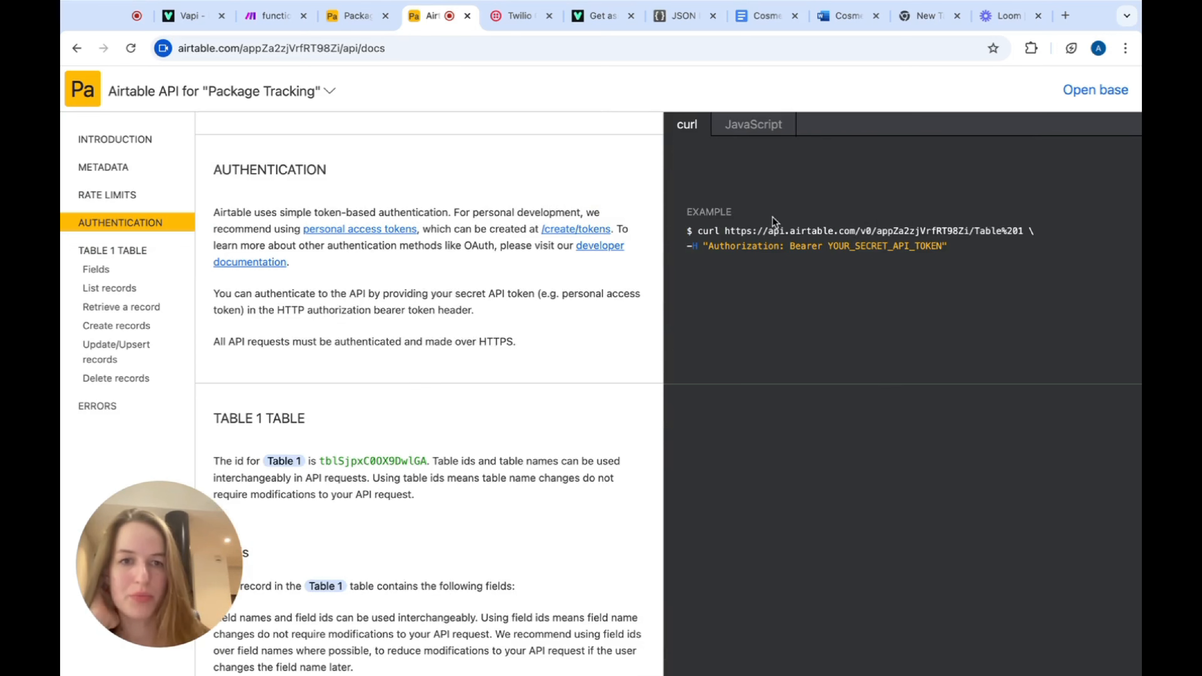
drag(729, 231, 1039, 230)
key(ctrl+c)
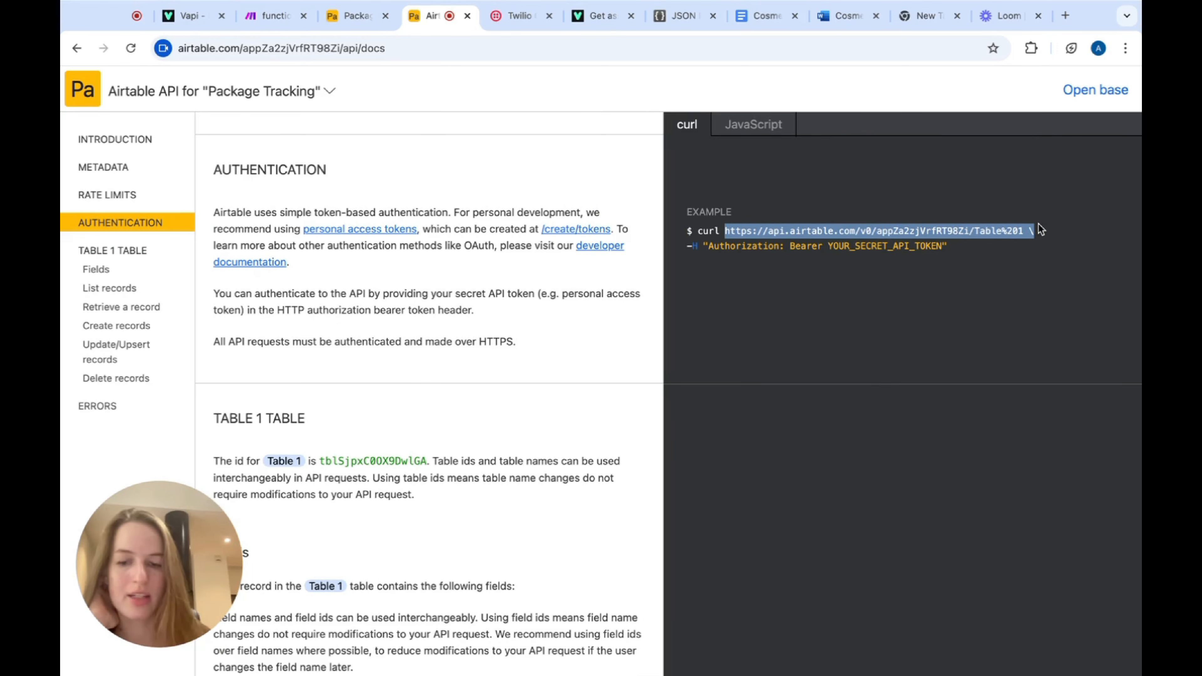
- Paste the Airtable URL into the HTTP request URL and delete the trailing table name
click(270, 15)
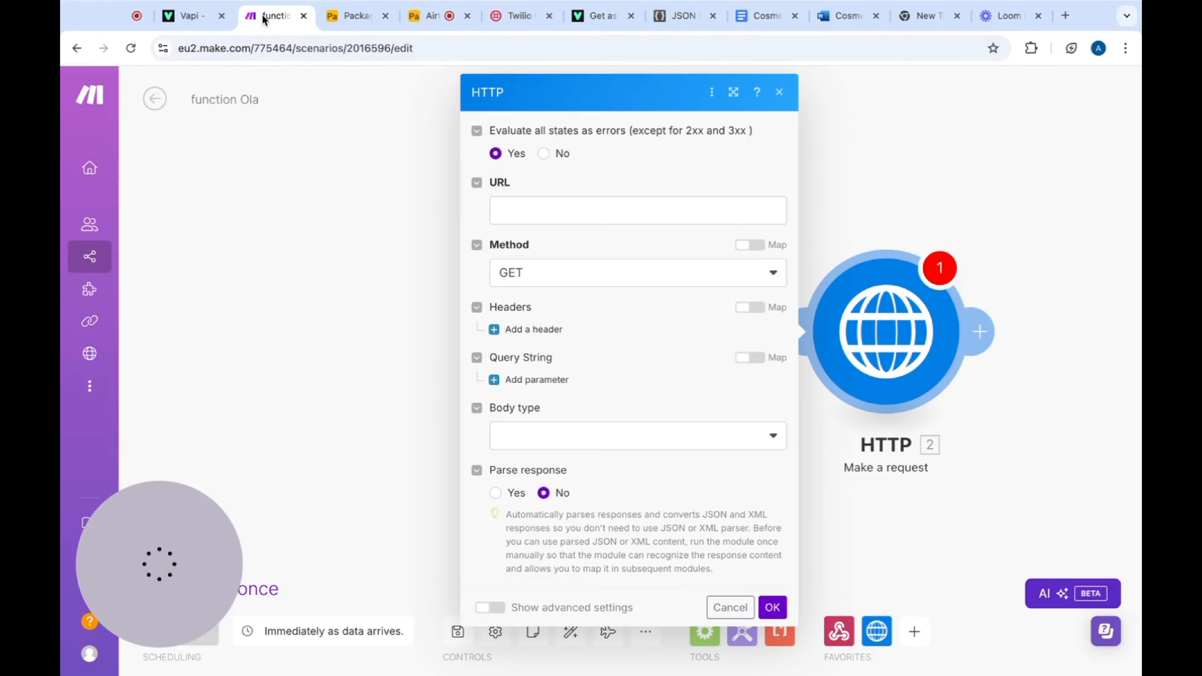
click(530, 209)
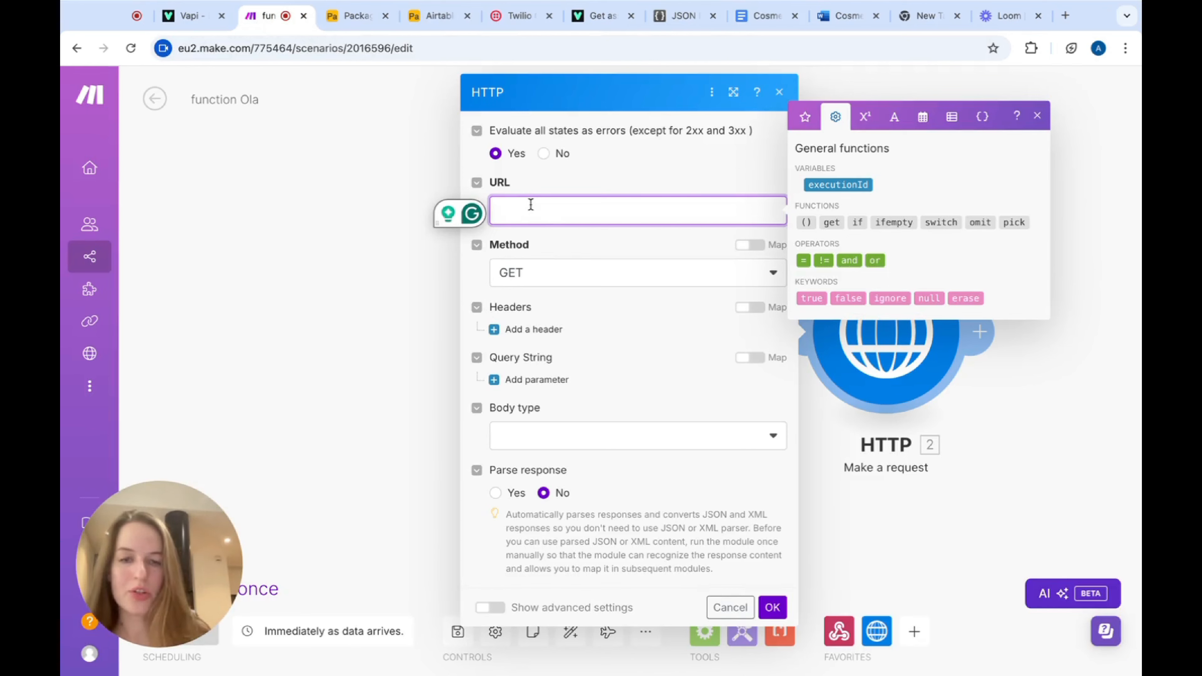
key(ctrl+v)
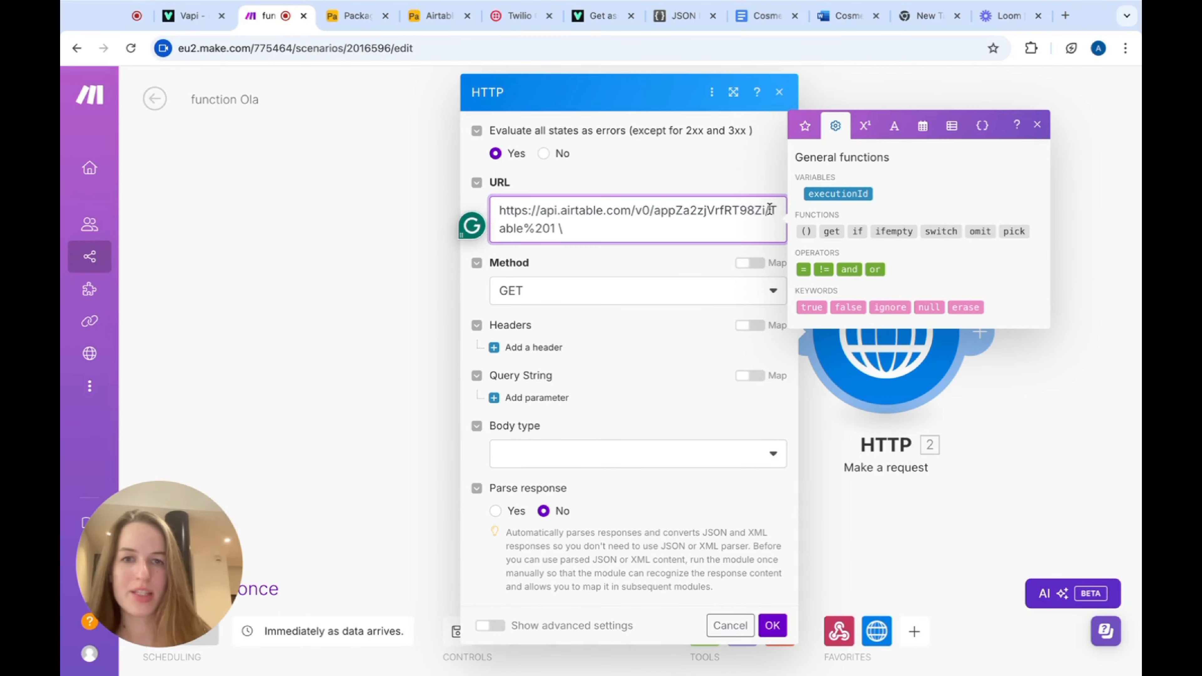
drag(769, 209, 769, 222)
key(BackSpace)
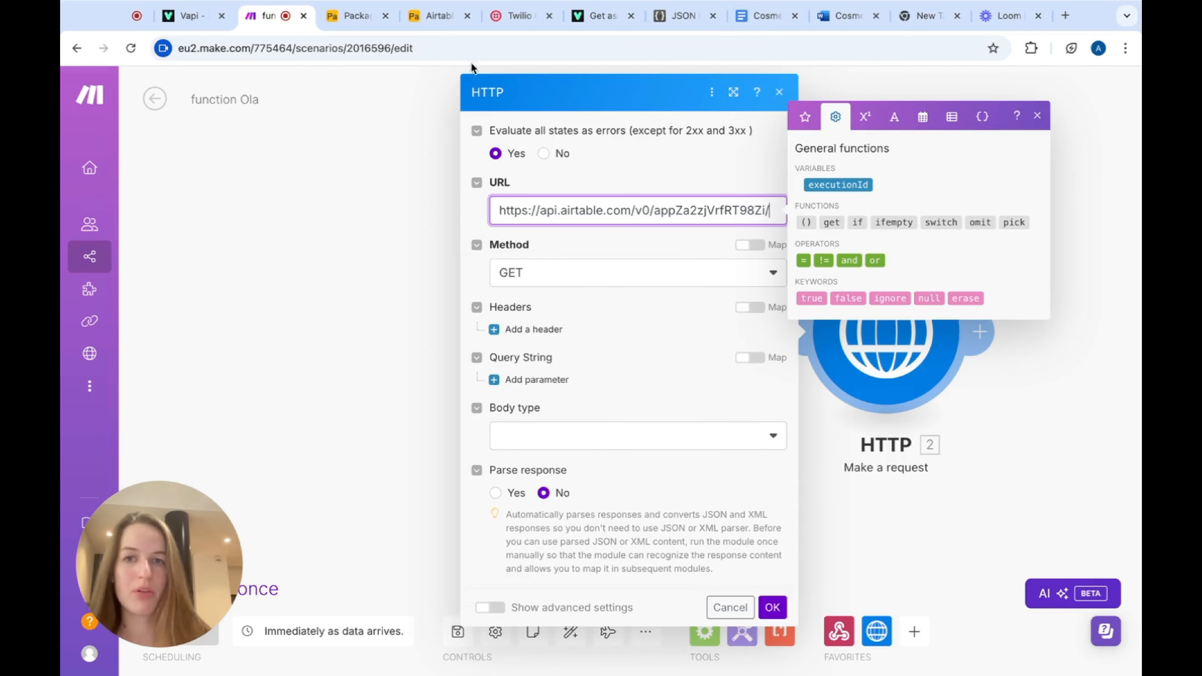
- Append the Table 1 id from the Airtable docs to the request URL
click(432, 16)
scroll(520, 384, down, 3)
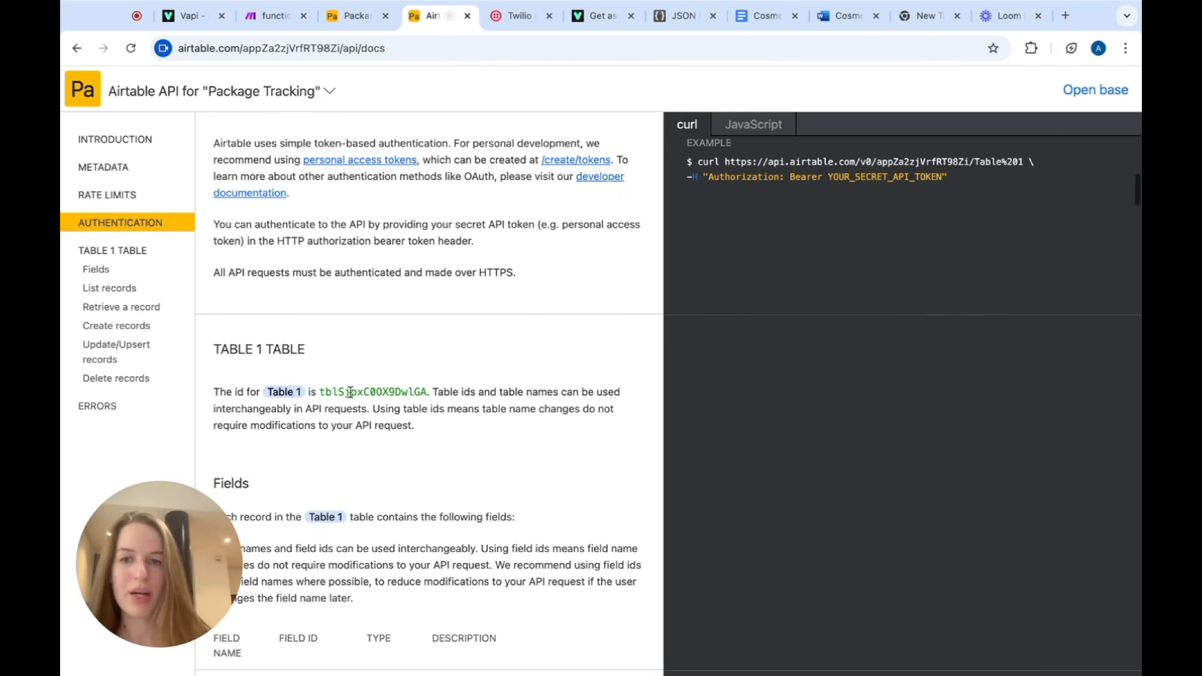
drag(429, 394, 319, 393)
key(ctrl+c)
click(425, 398)
key(ctrl+shift+Tab)
key(ctrl+shift+Tab)
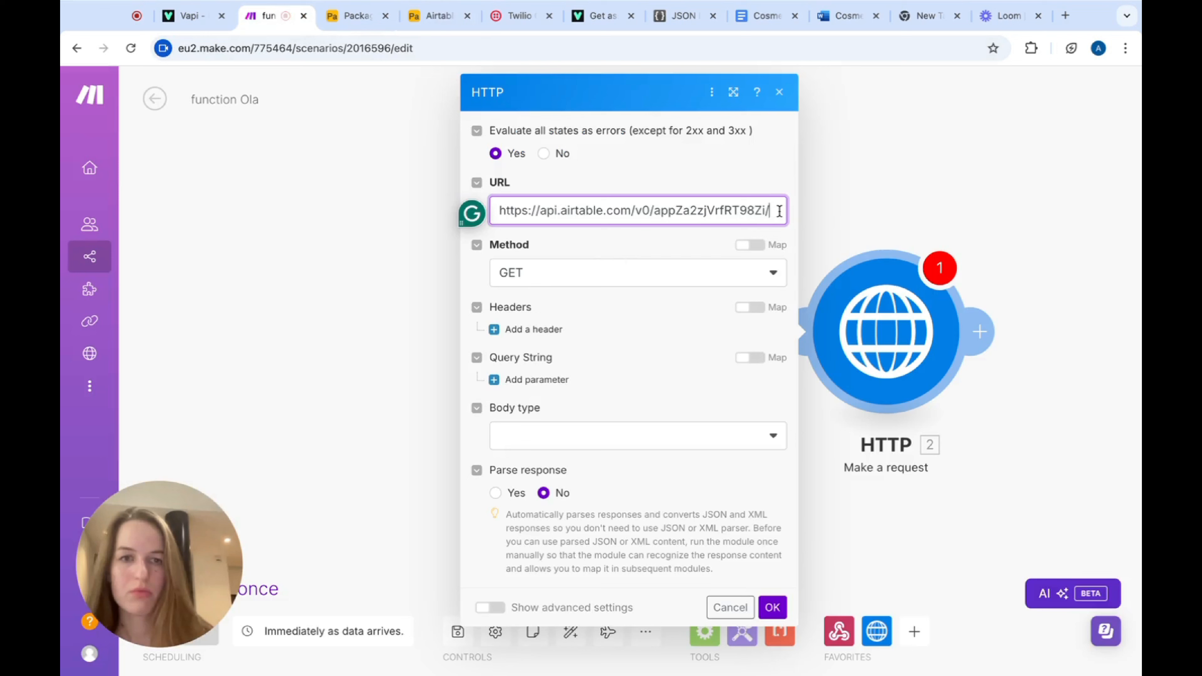
click(779, 211)
key(ctrl+v)
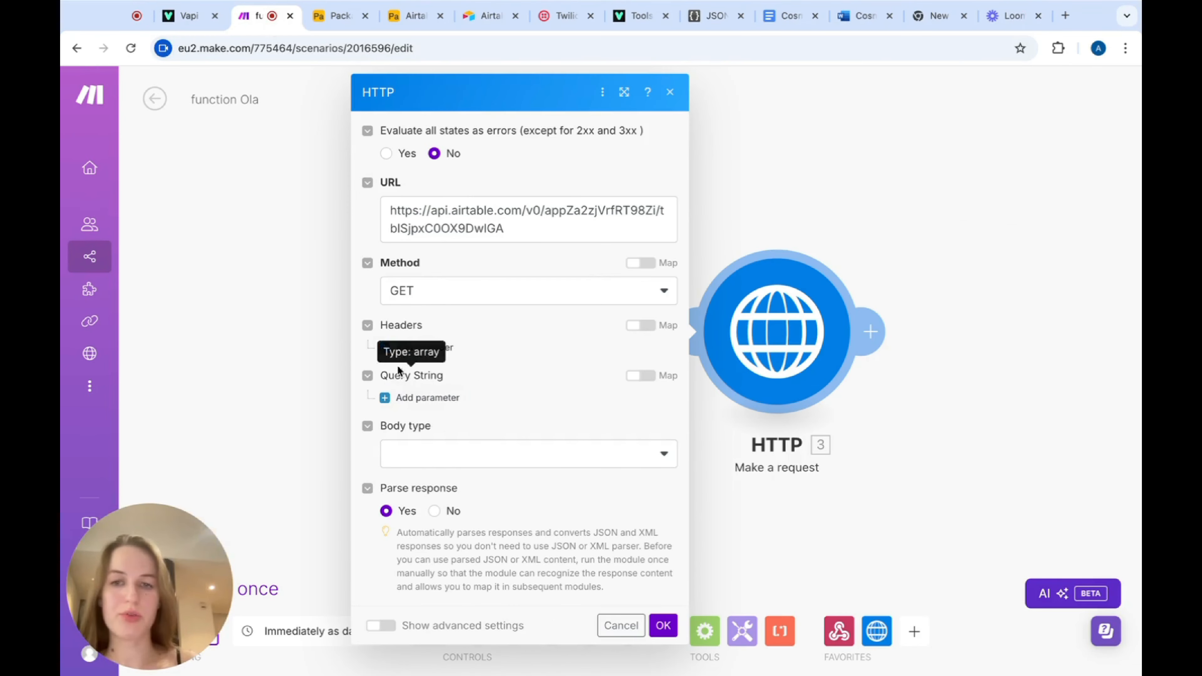
- Add an Authorization header whose value begins with 'Bearer '
click(416, 347)
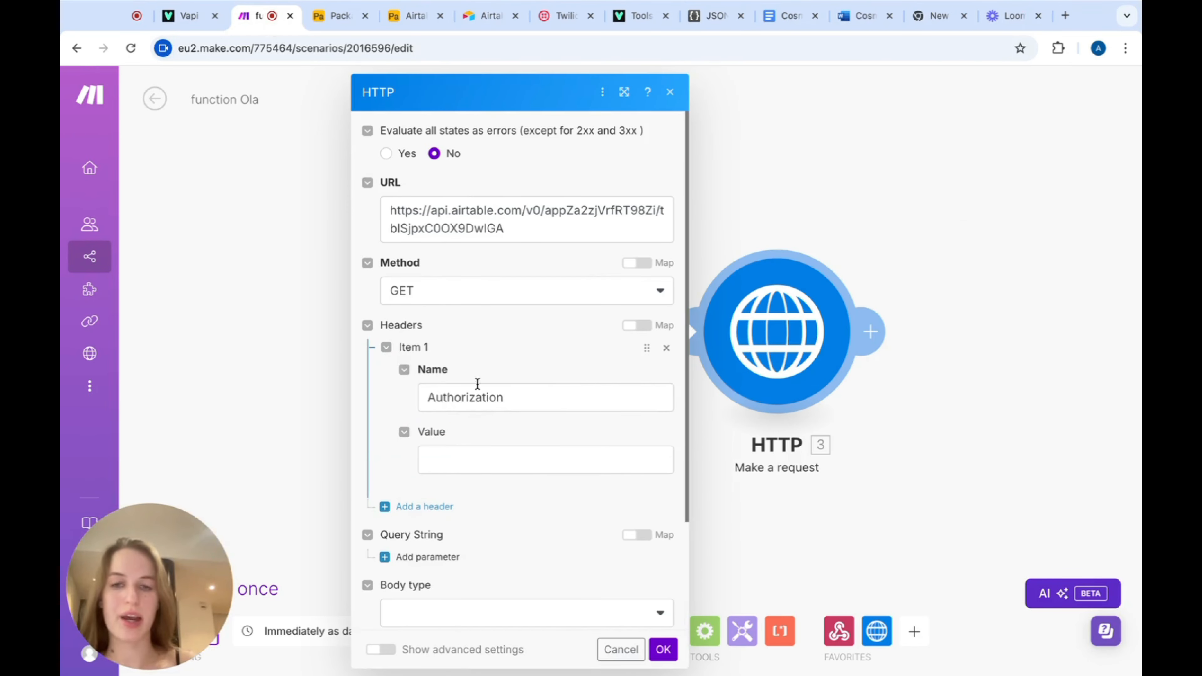
click(466, 456)
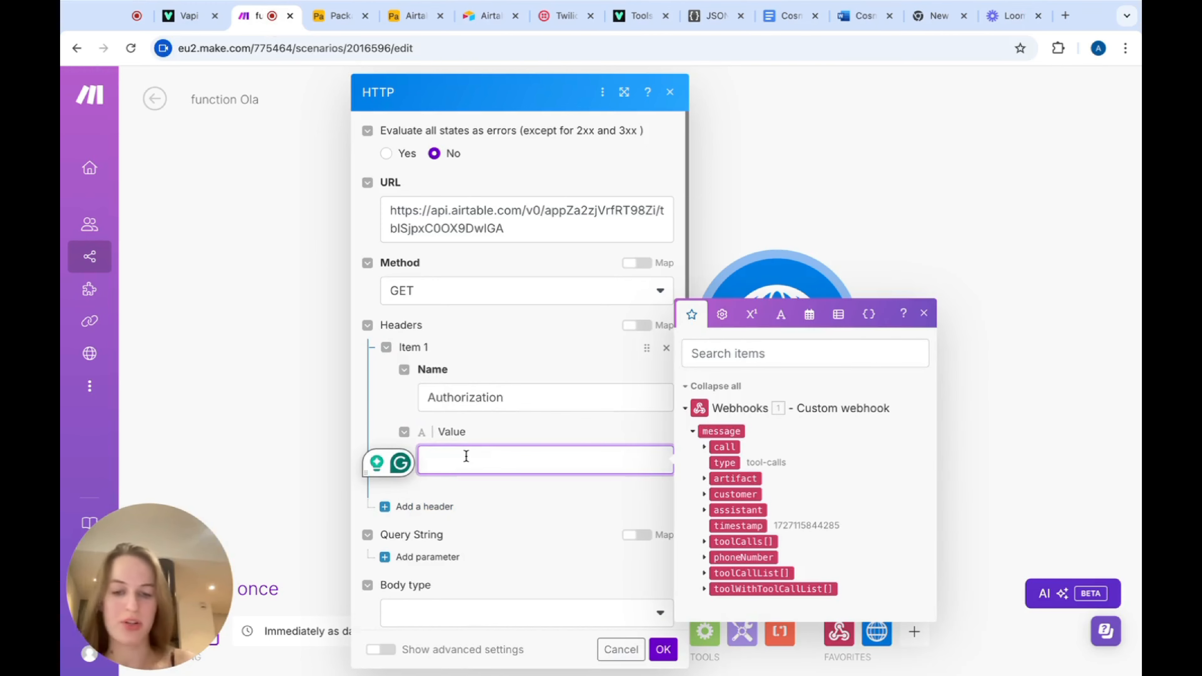
text(Bearer)
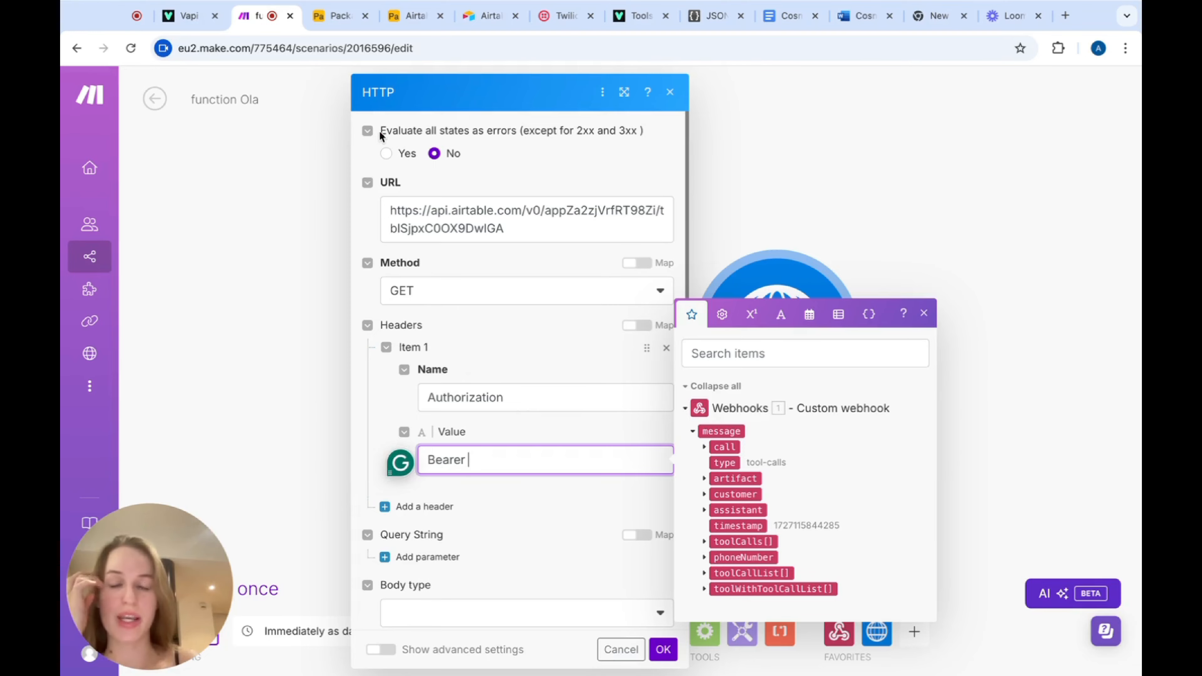
click(408, 15)
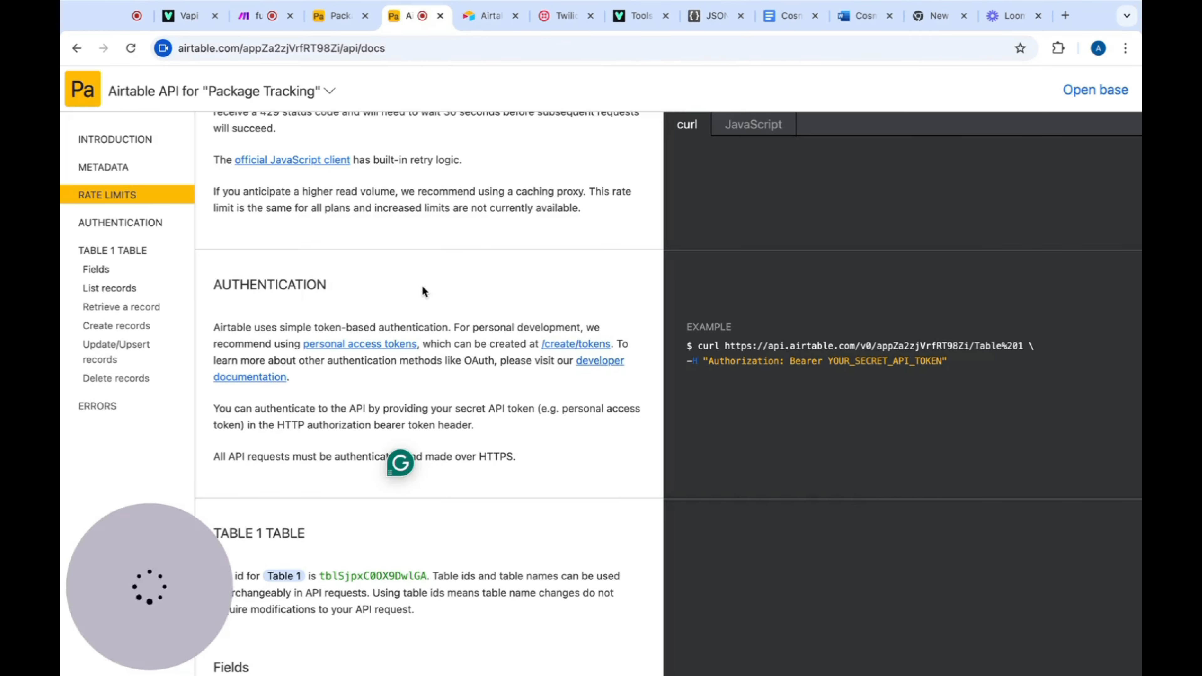
- Start a 'Trial token' personal access token with data.records:read and schema.bases:read scopes
scroll(422, 290, up, 15)
scroll(422, 286, down, 10)
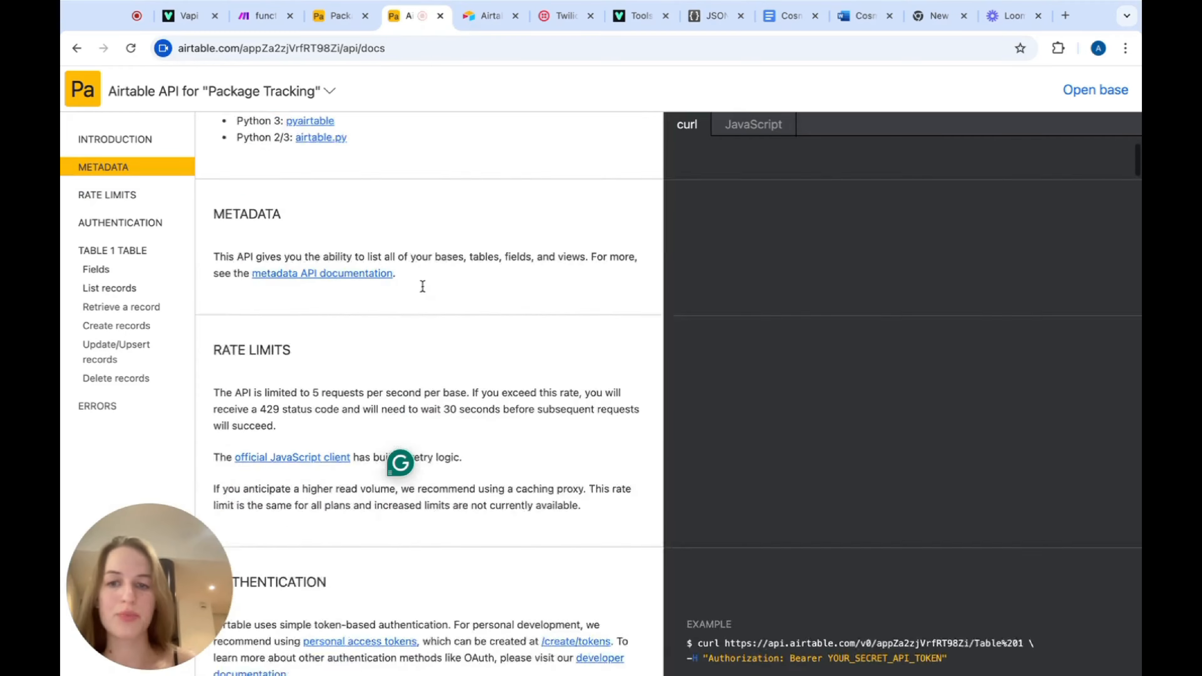
scroll(422, 286, down, 7)
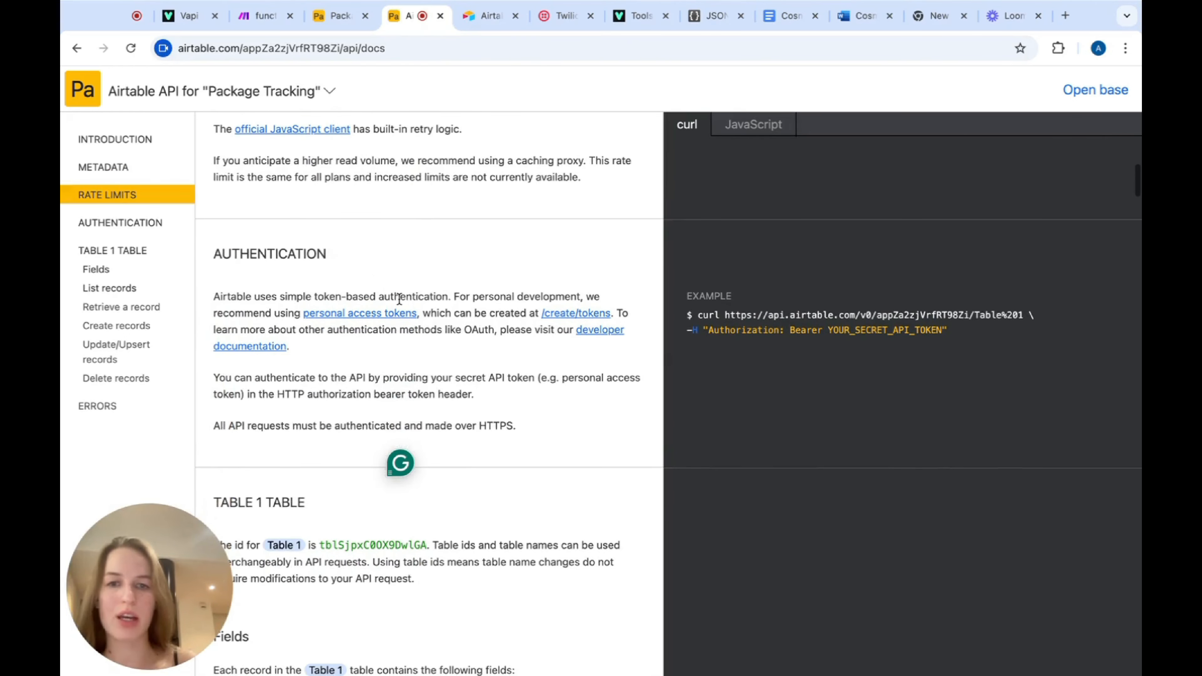
click(584, 315)
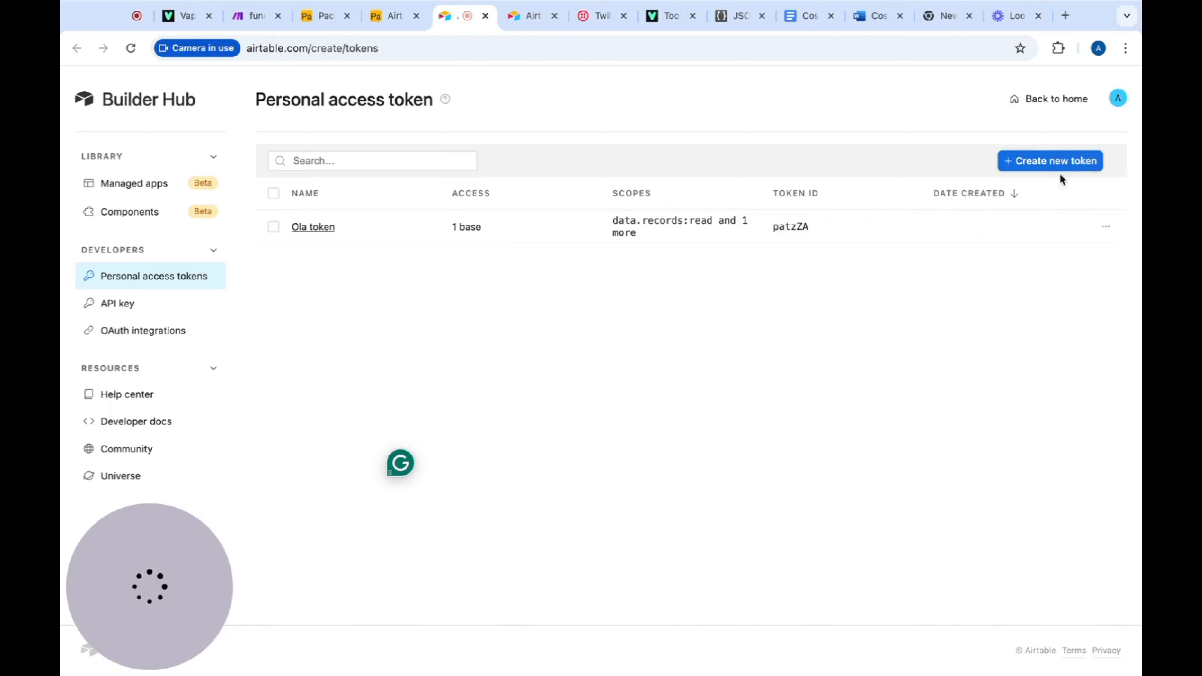
click(1060, 163)
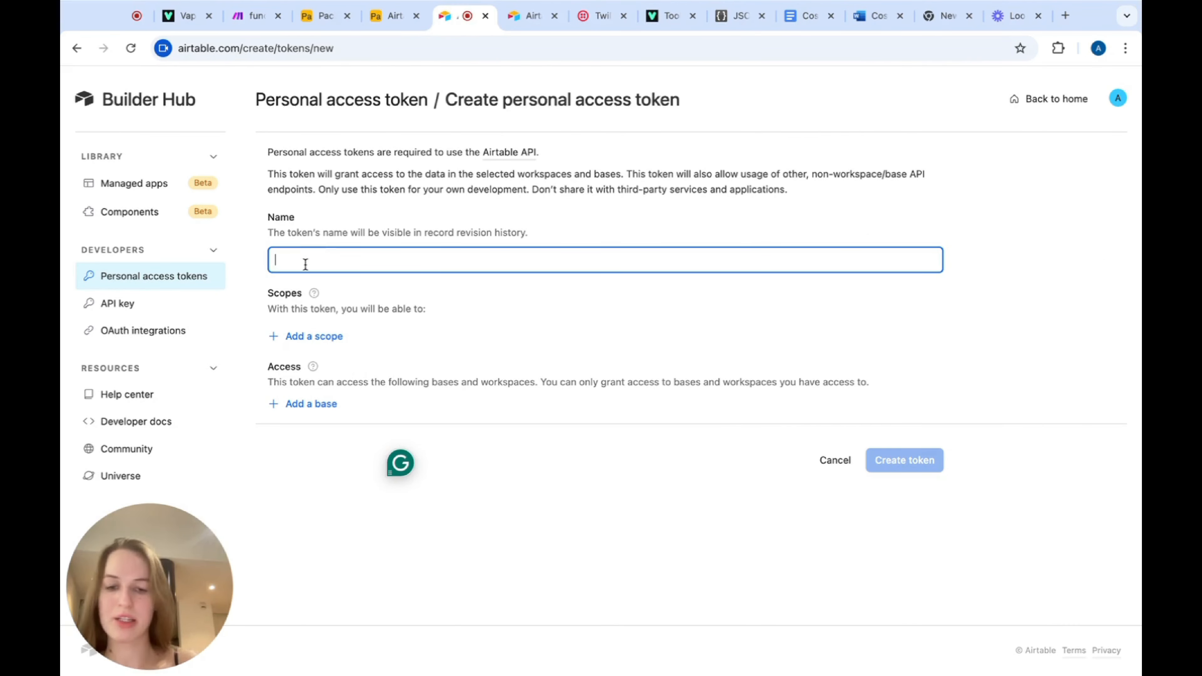
text(Trial token)
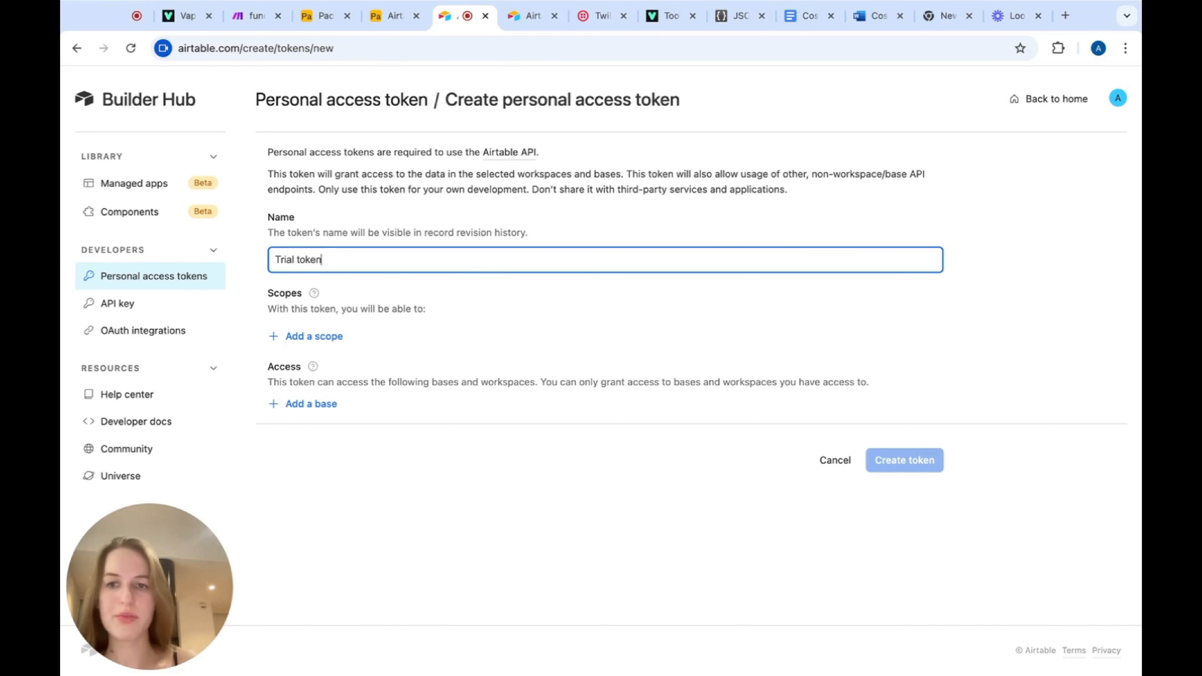
click(333, 336)
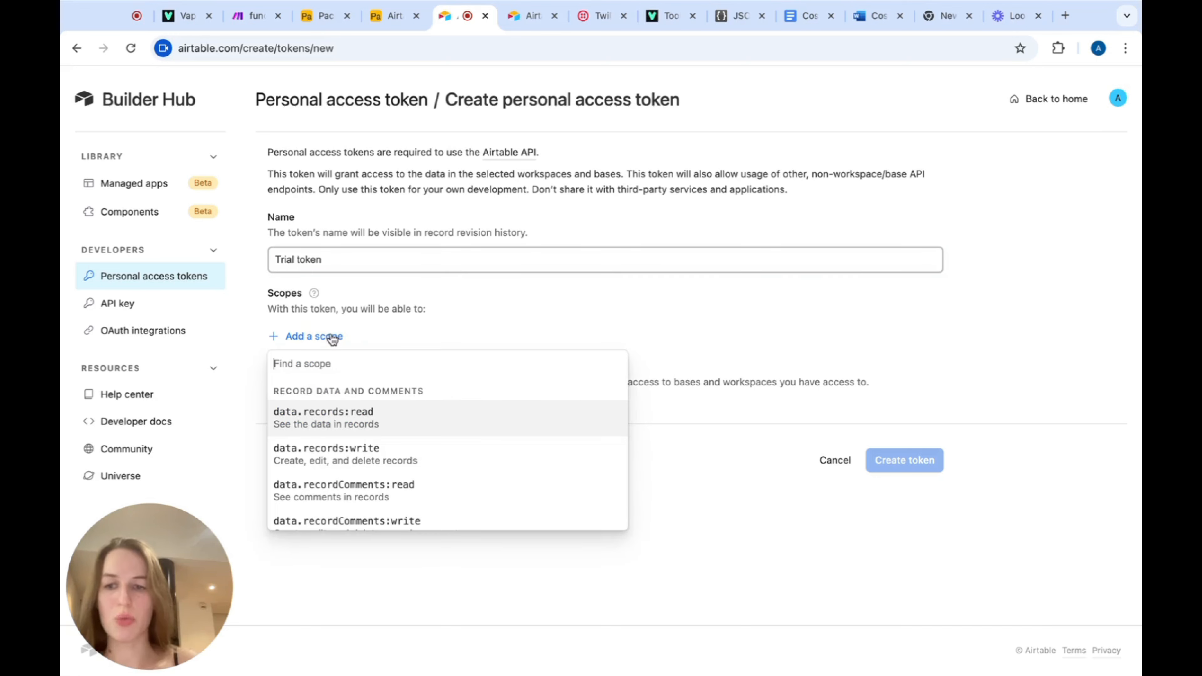
click(358, 420)
click(332, 371)
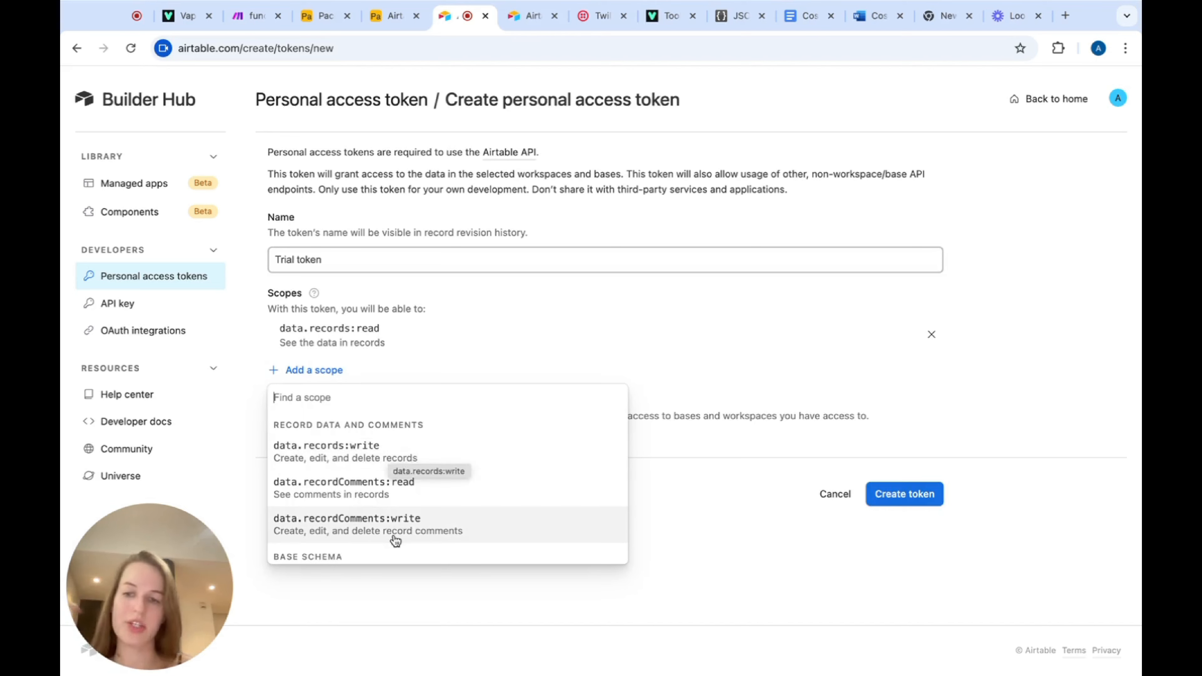
scroll(393, 539, down, 8)
scroll(393, 539, up, 5)
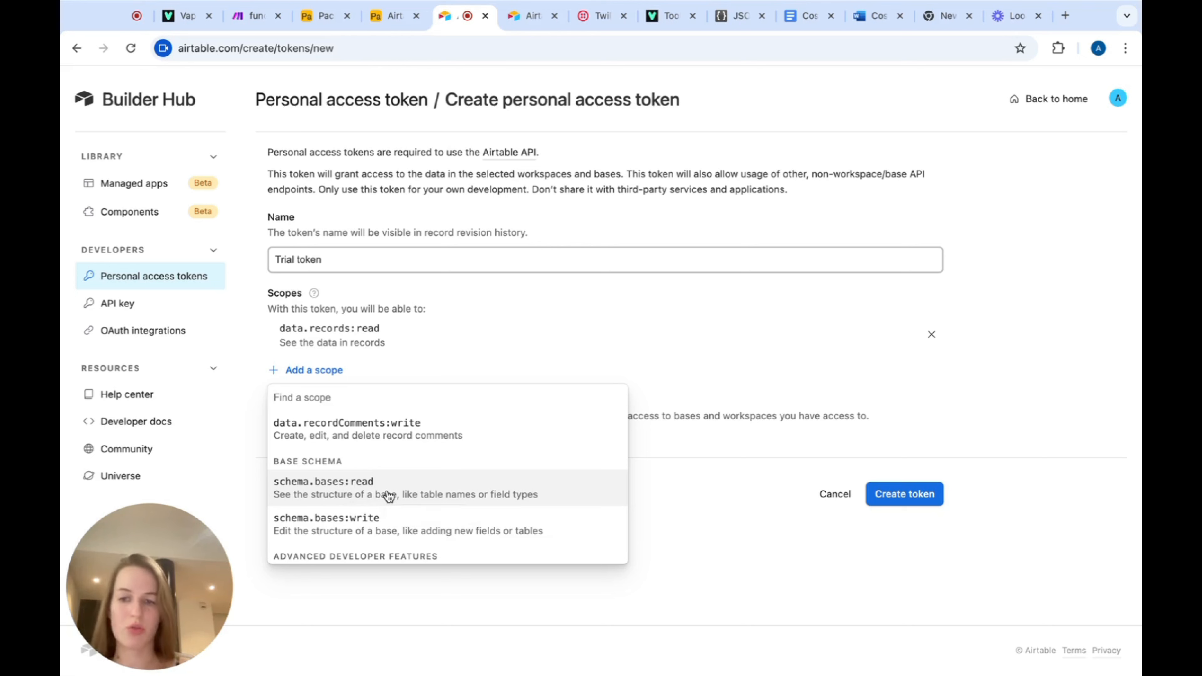
click(389, 496)
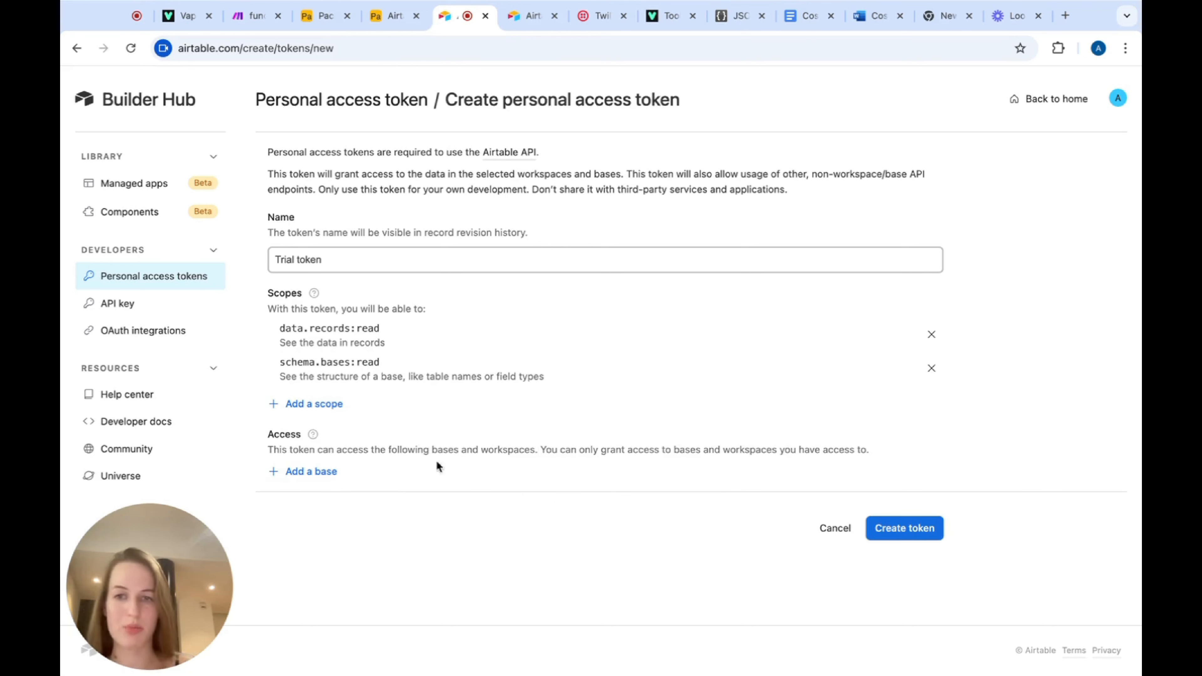
- Give the token access to the Package Tracking base, create it, and copy it
click(312, 471)
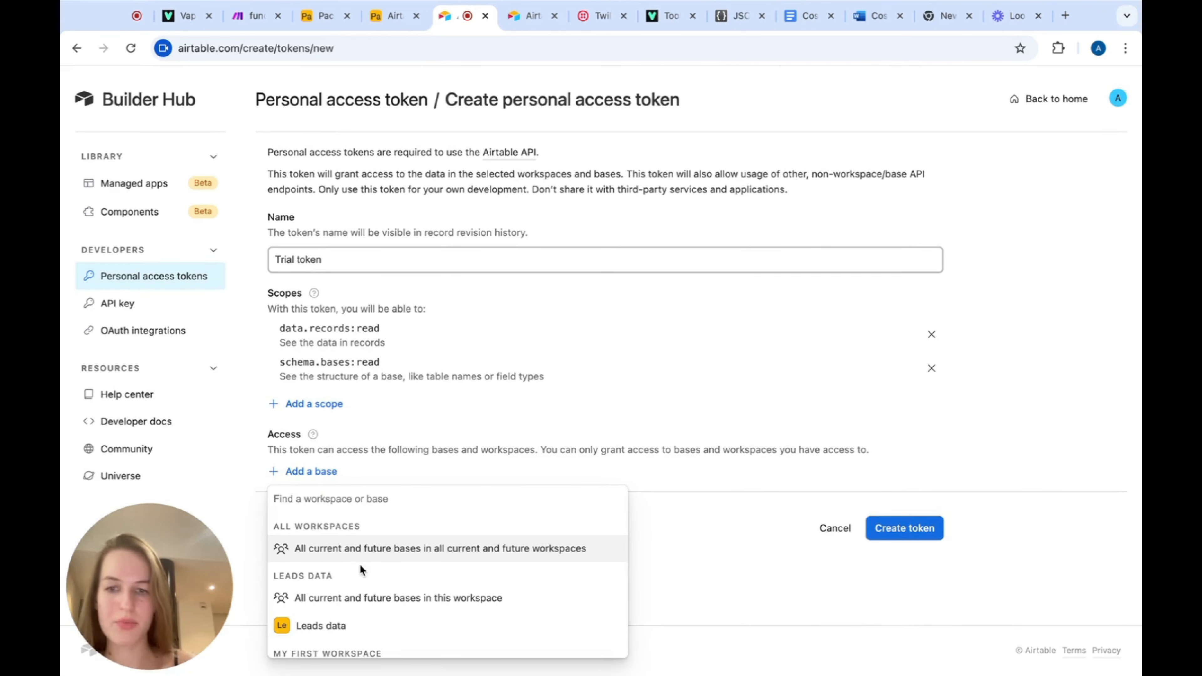
scroll(359, 566, down, 5)
scroll(362, 572, down, 1)
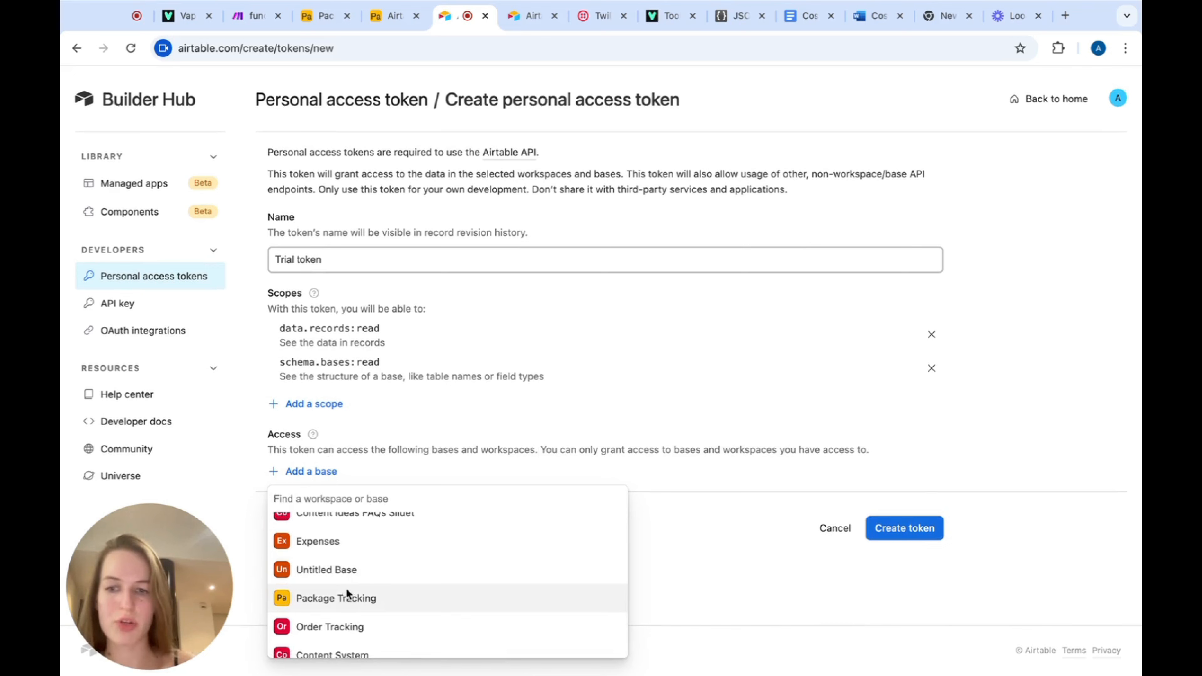
click(348, 592)
click(925, 575)
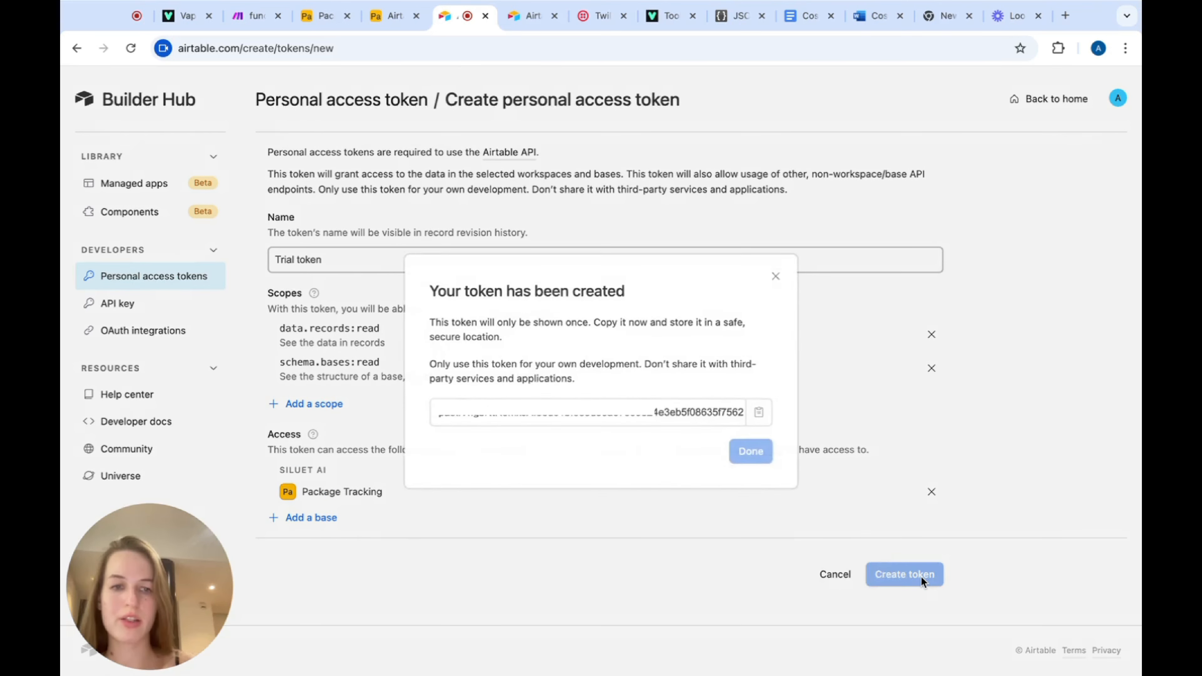
click(755, 410)
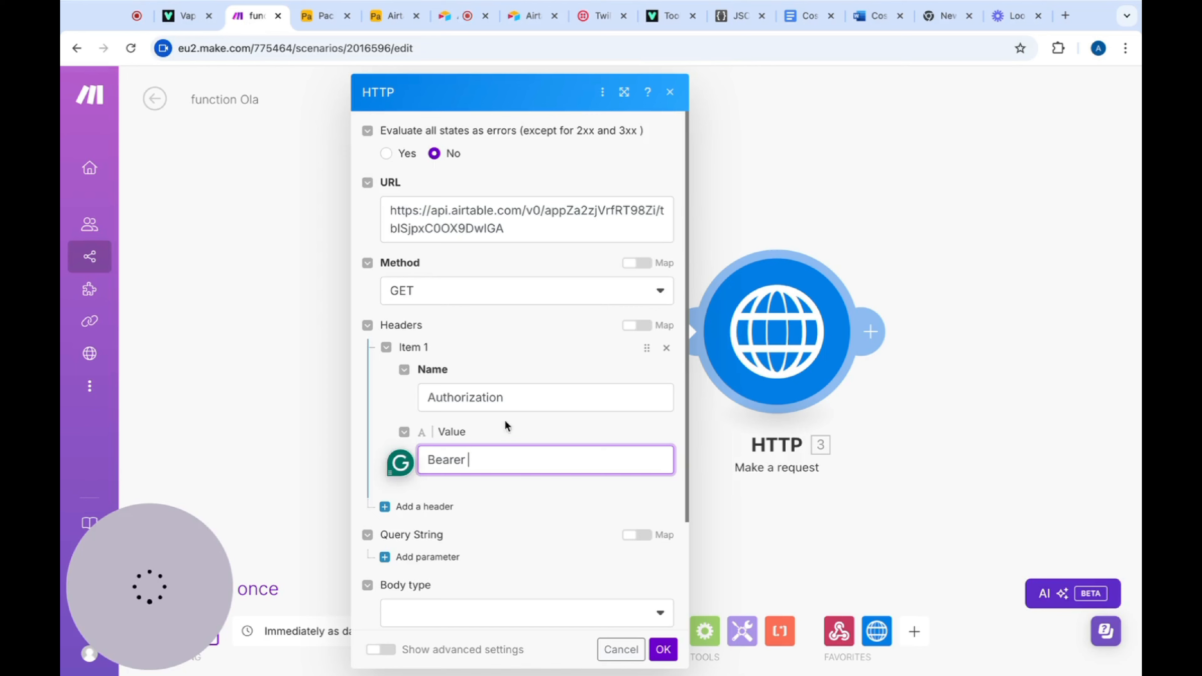
- Paste the Airtable token after 'Bearer ' in the Authorization header and save the HTTP module
click(477, 461)
key(ctrl+v)
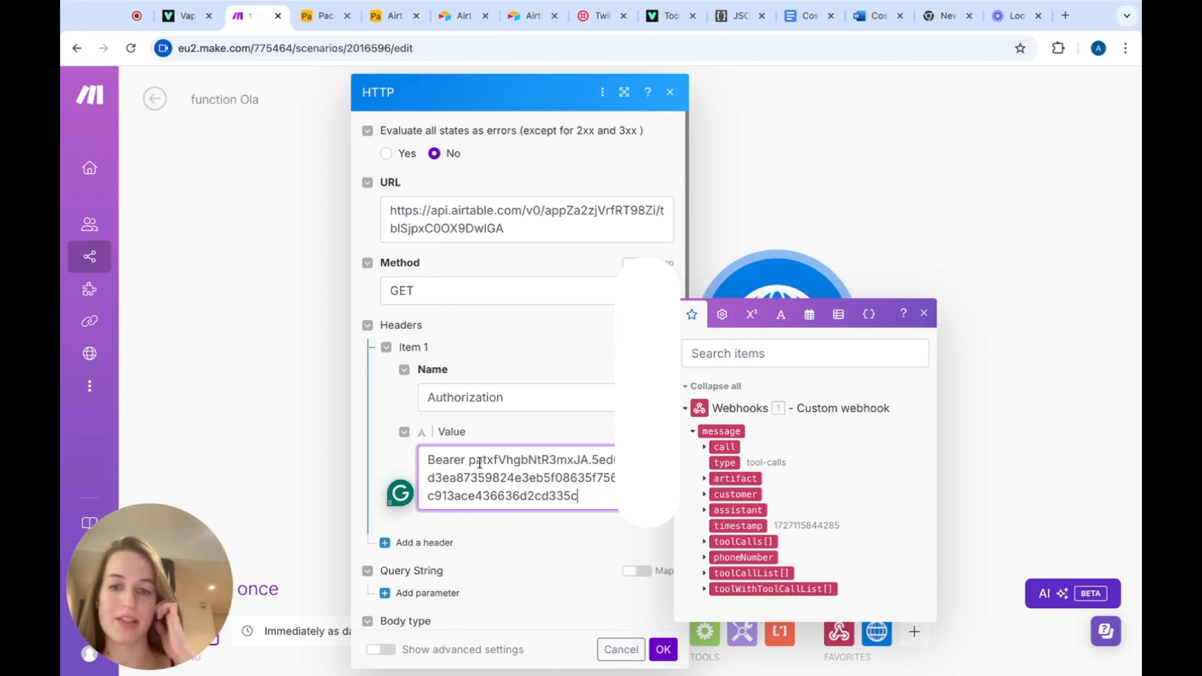
scroll(479, 462, down, 4)
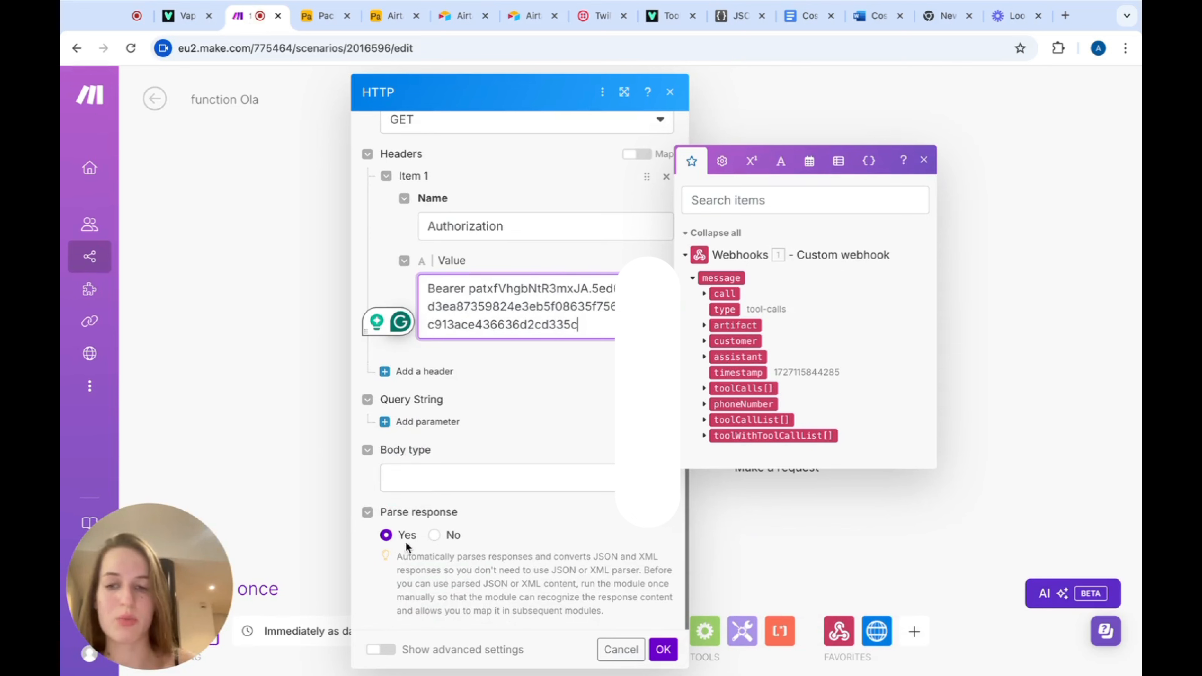
click(668, 653)
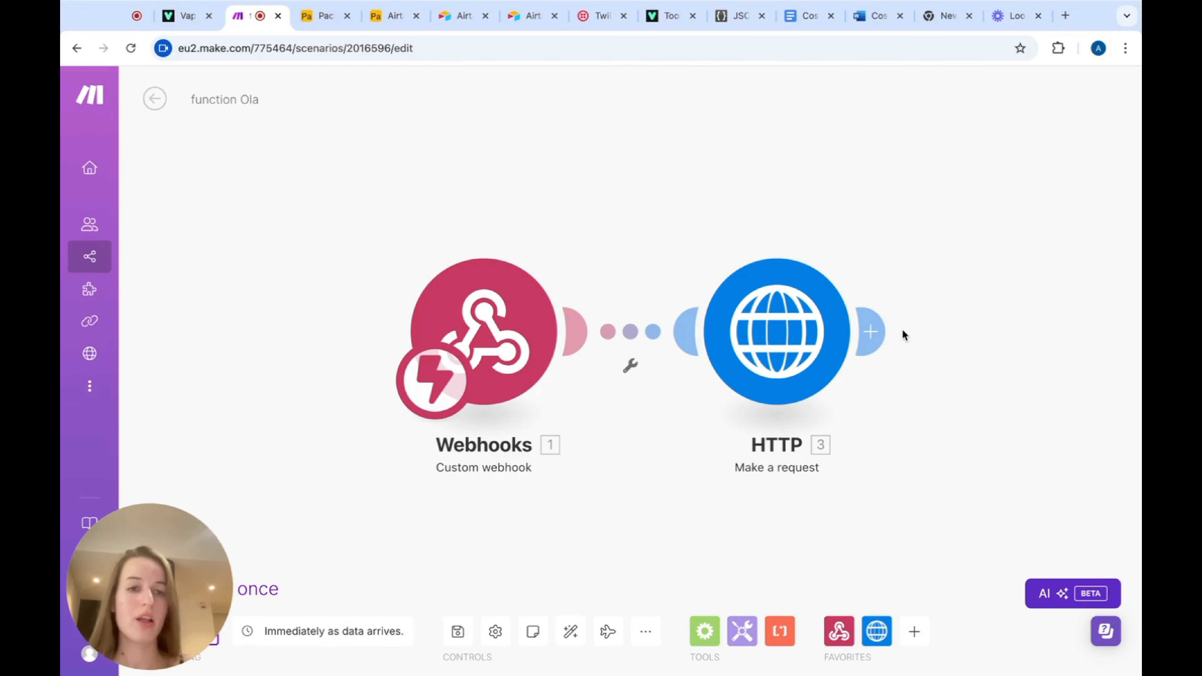
- Add a Flow Control Iterator after the HTTP module, mapped to the 3. data: records[] array
click(874, 332)
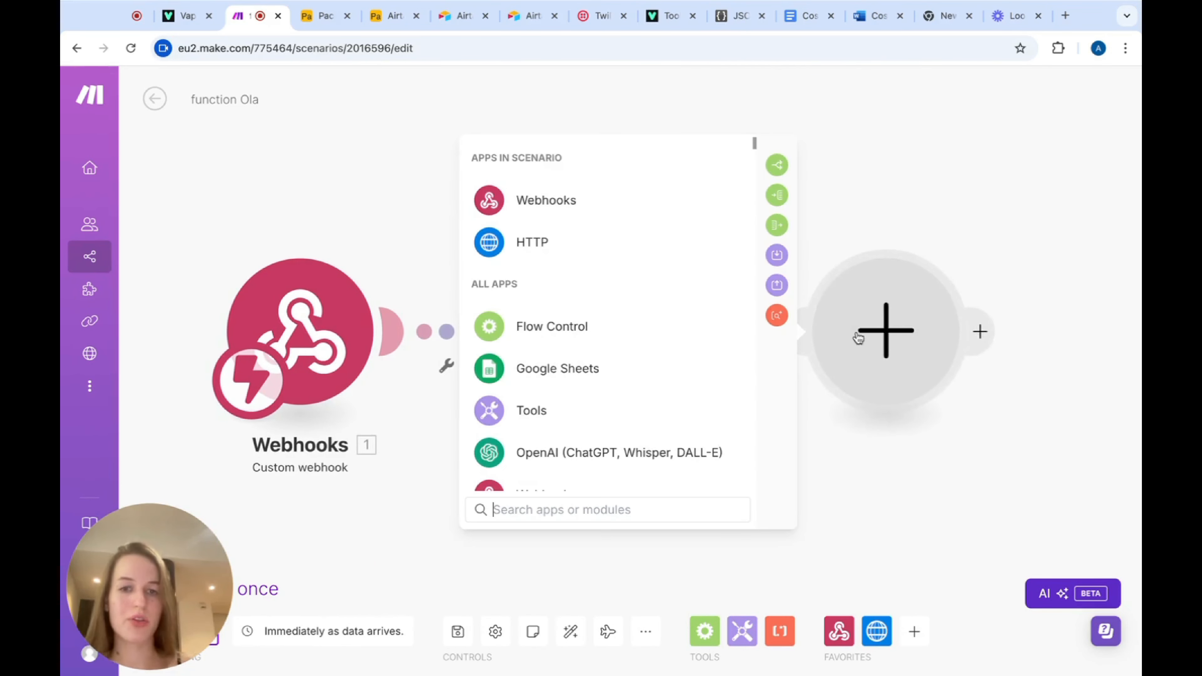
scroll(588, 416, down, 1)
scroll(571, 328, up, 1)
click(573, 328)
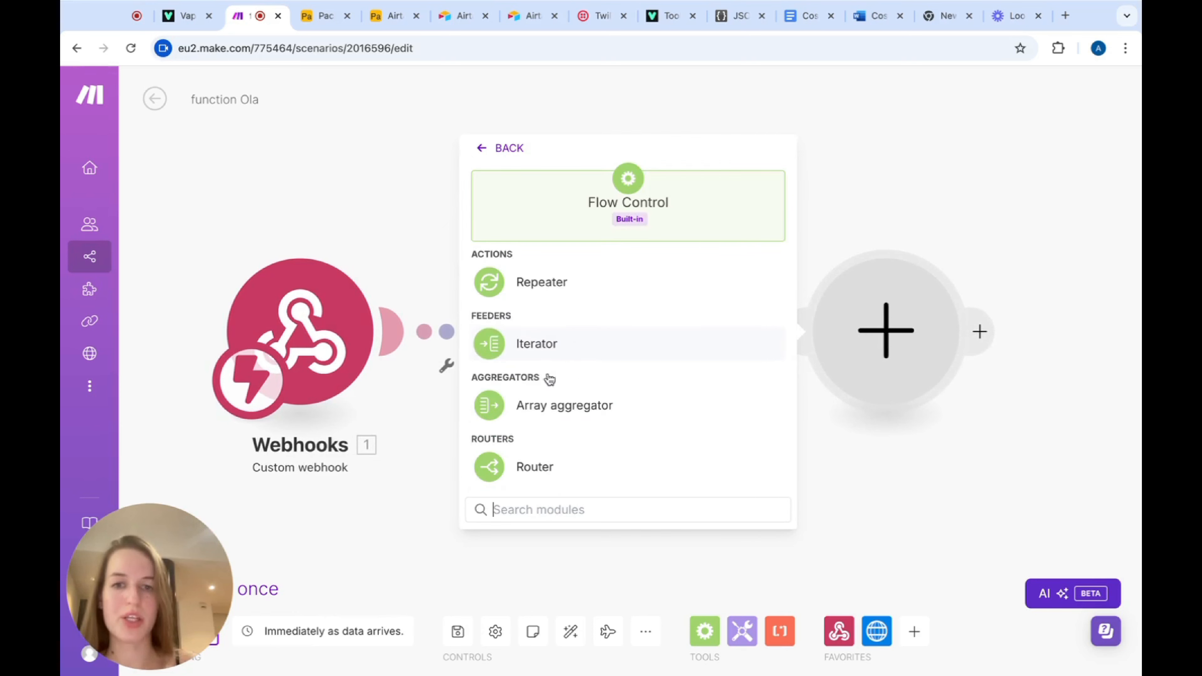
click(558, 350)
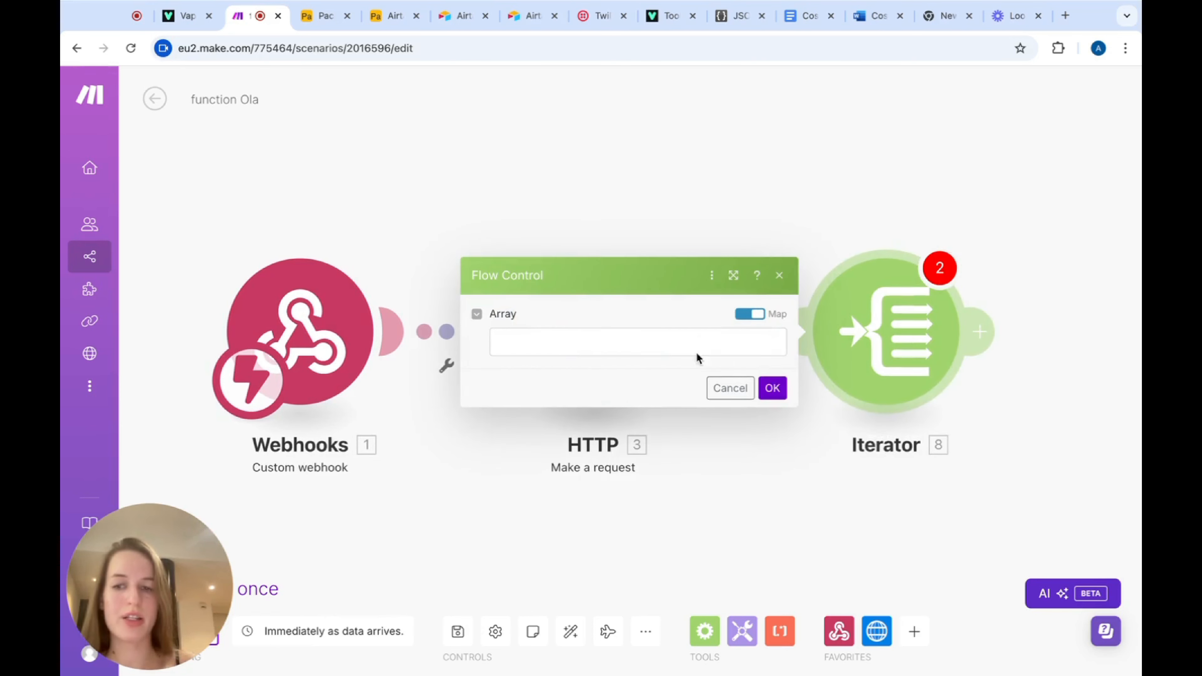
click(552, 181)
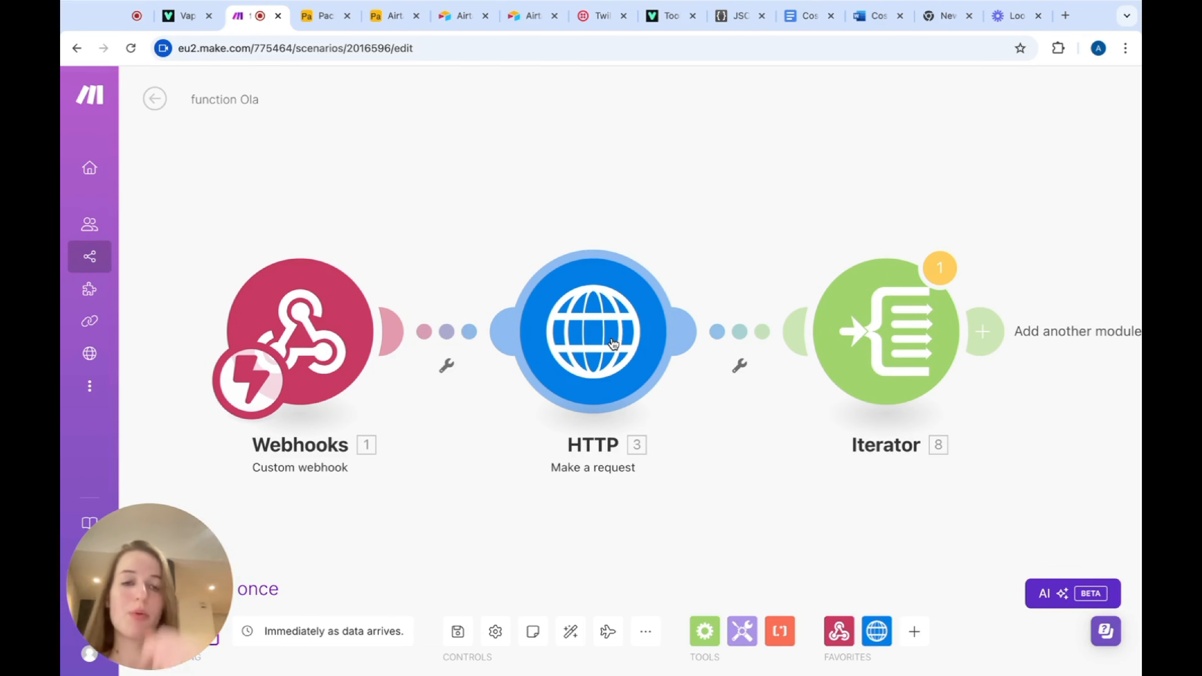
click(858, 340)
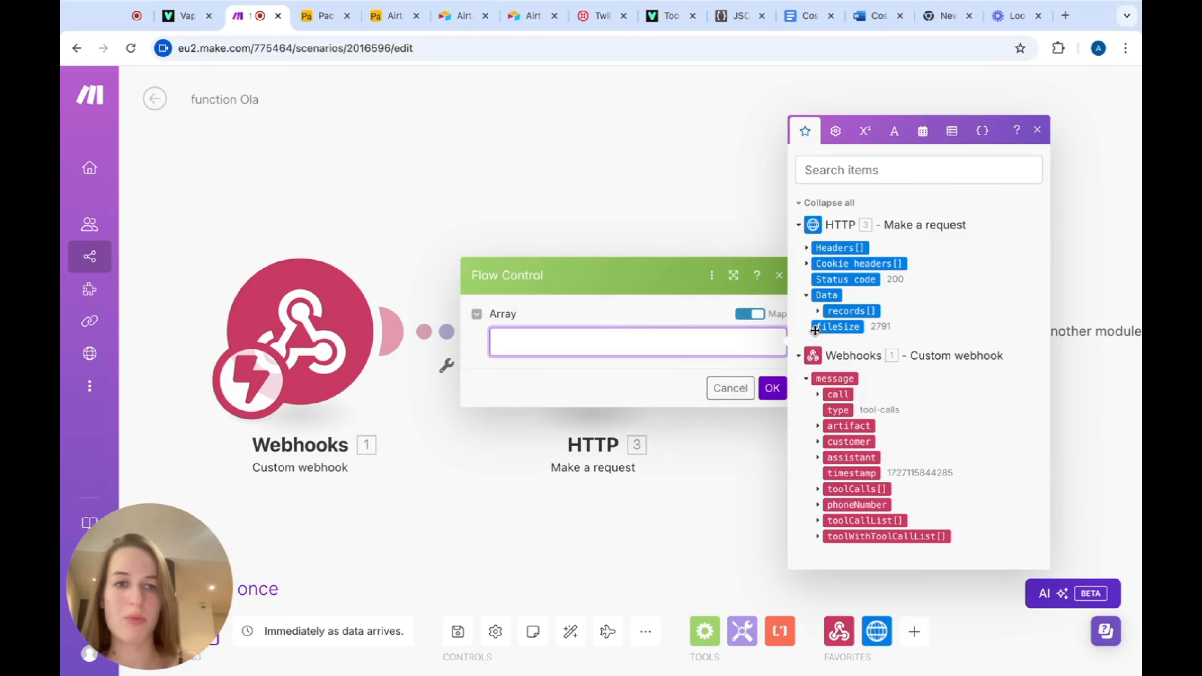
click(843, 311)
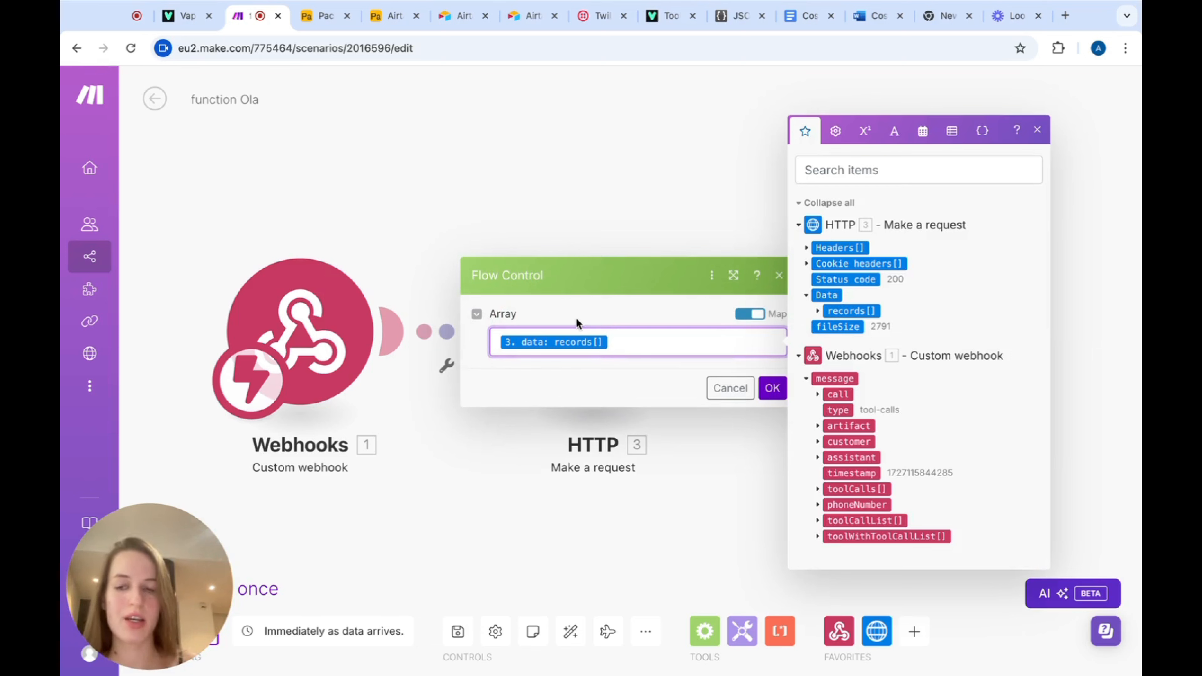
click(822, 311)
click(856, 306)
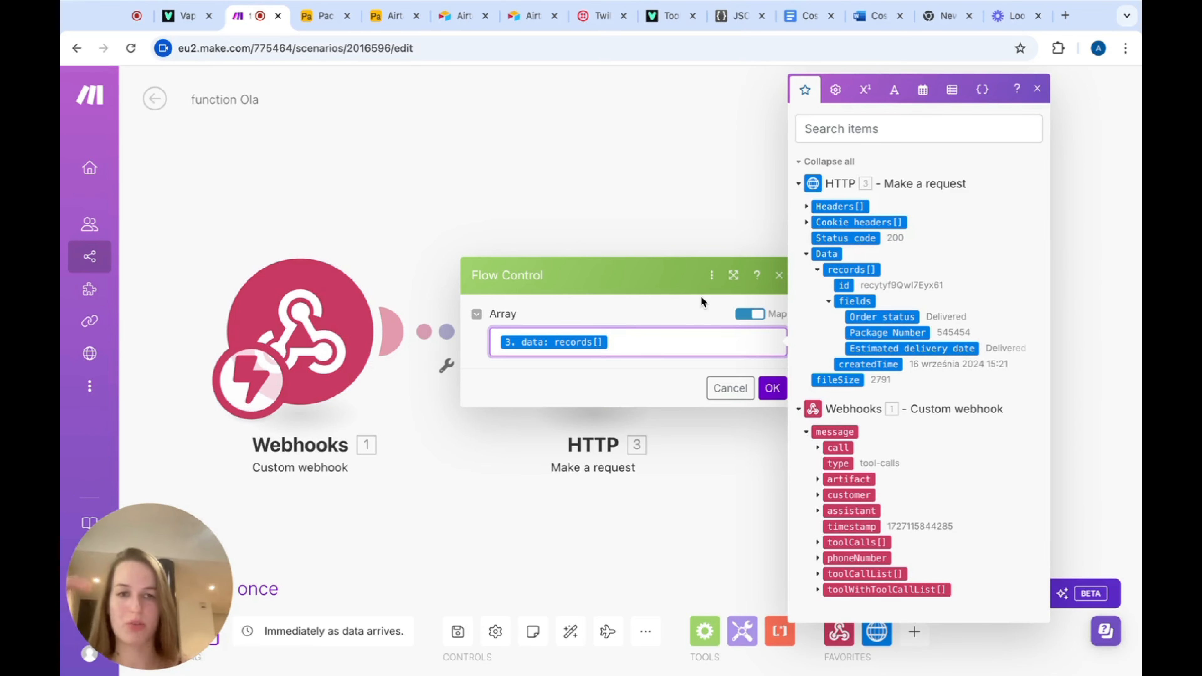
click(772, 391)
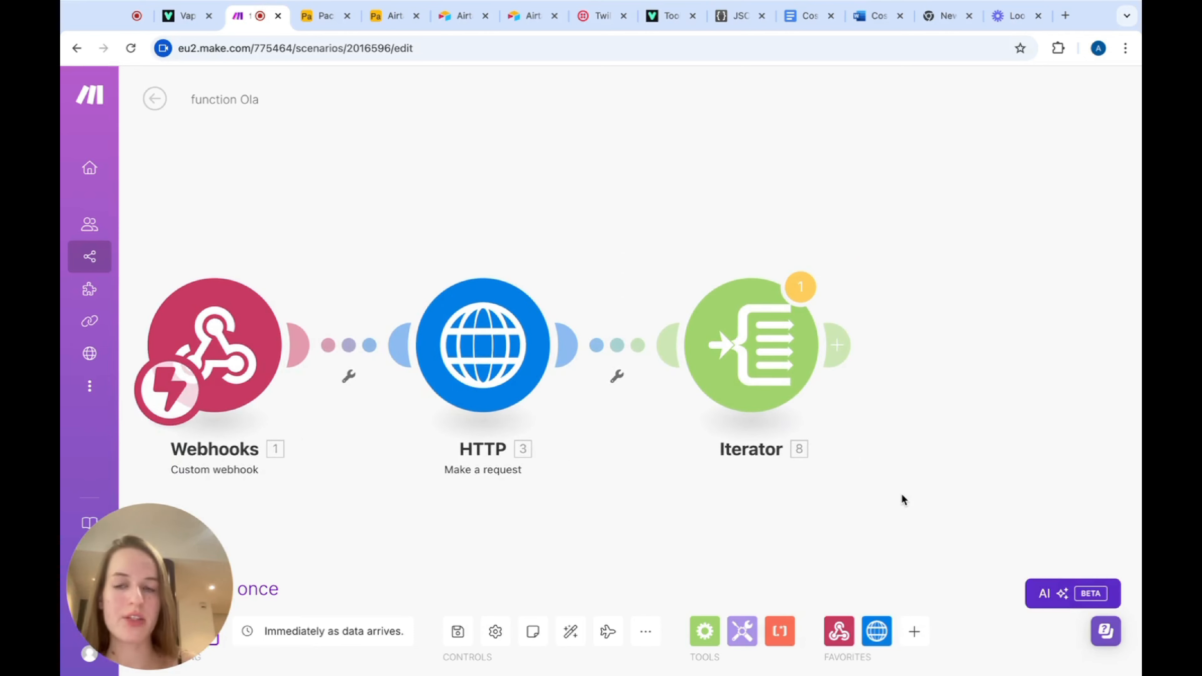
- Add a Webhooks 'Webhook response' module with status 200 after the Iterator
click(854, 385)
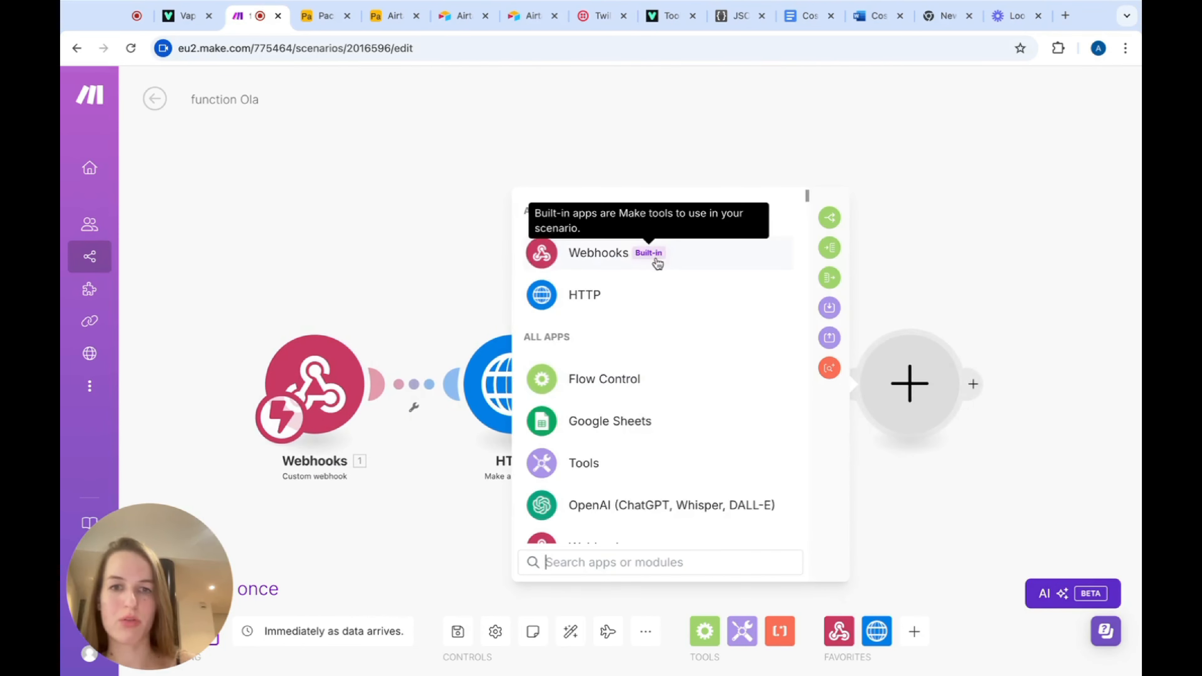
click(652, 260)
click(608, 321)
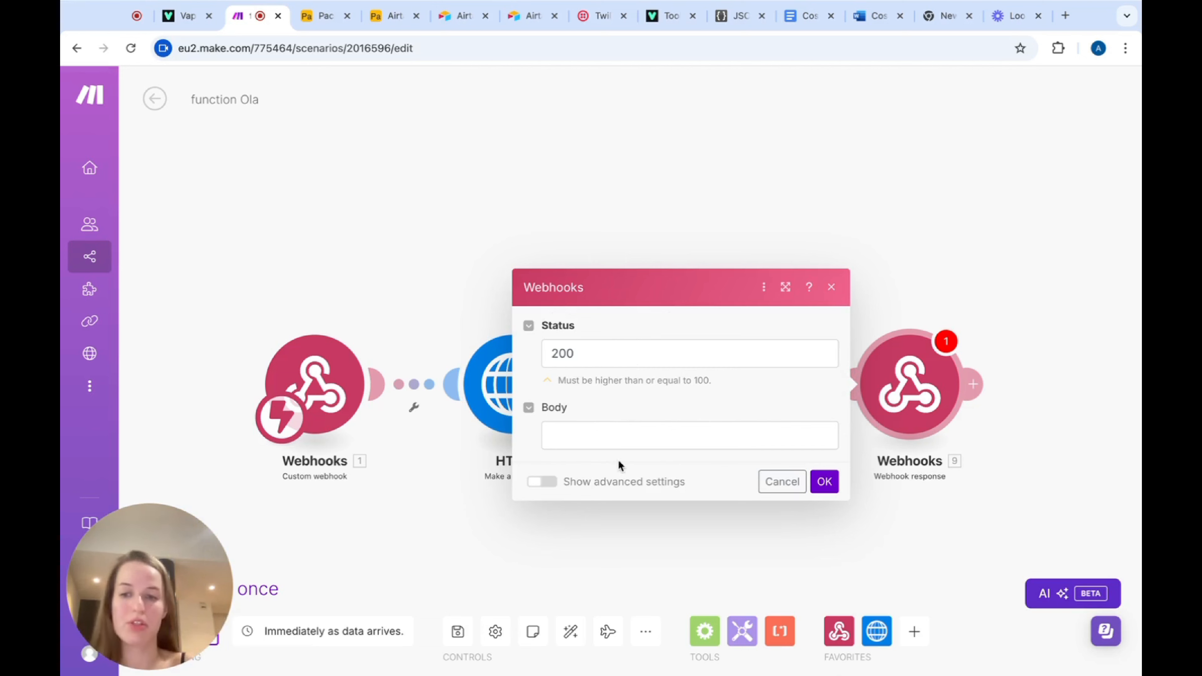
click(578, 430)
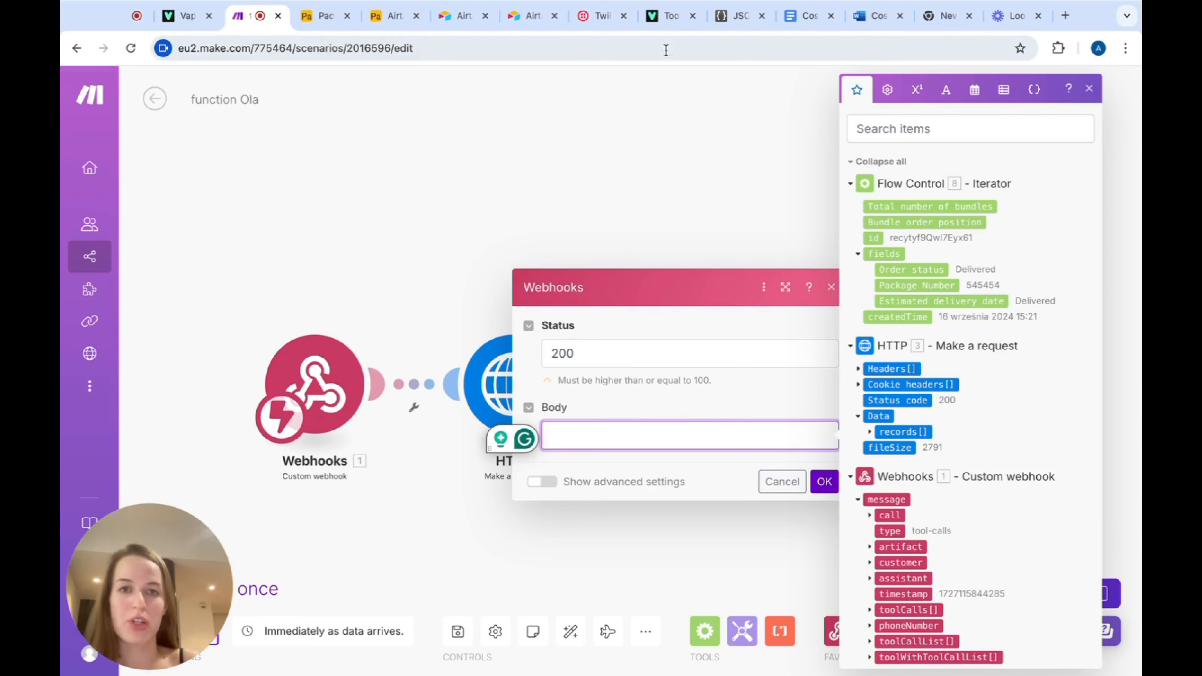
click(665, 16)
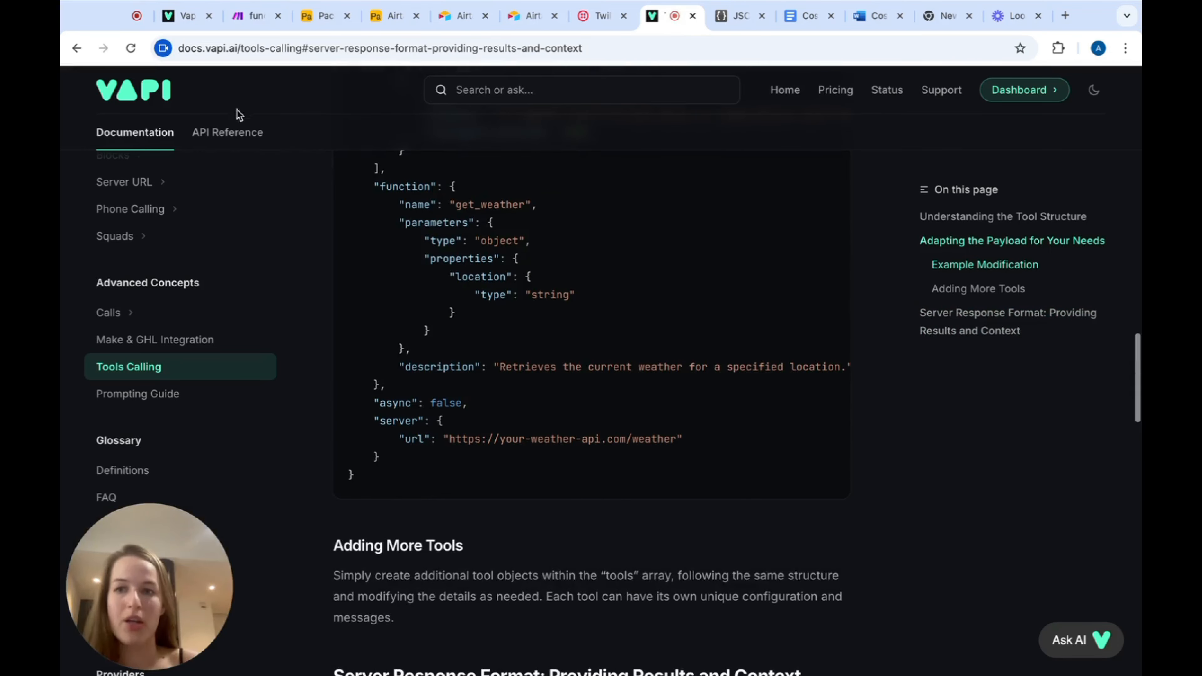
- Search the Vapi docs for 'tool call result' and copy the Server Response Format results JSON
click(233, 127)
click(506, 90)
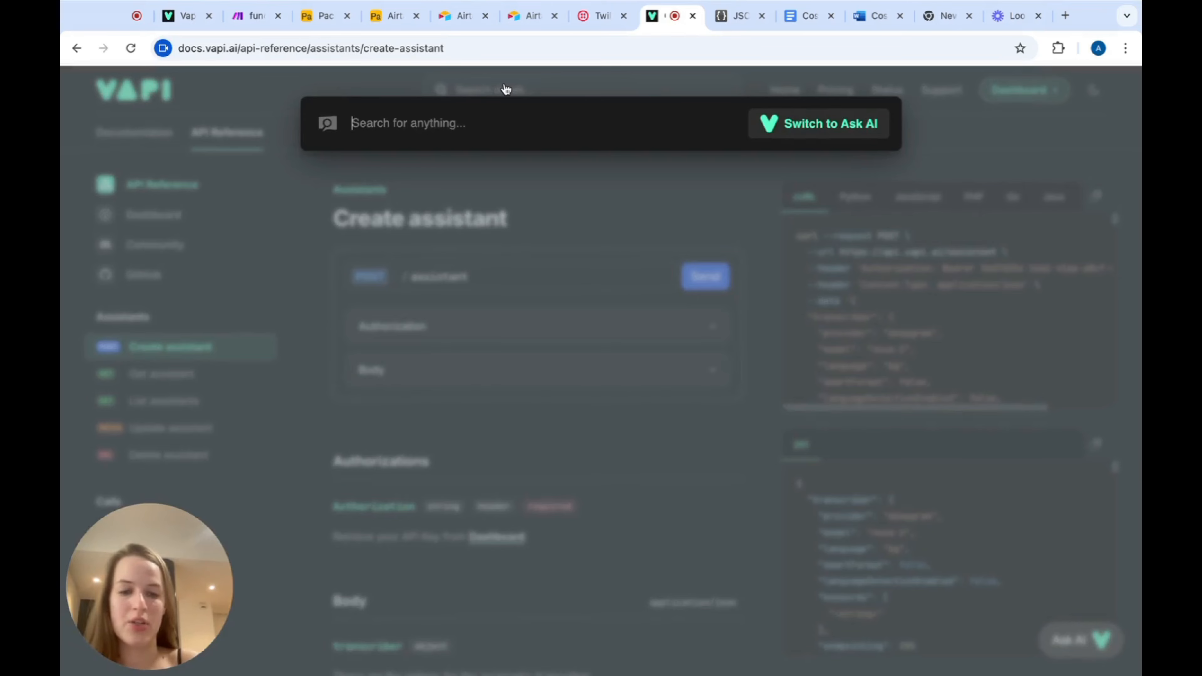
text(tool call result)
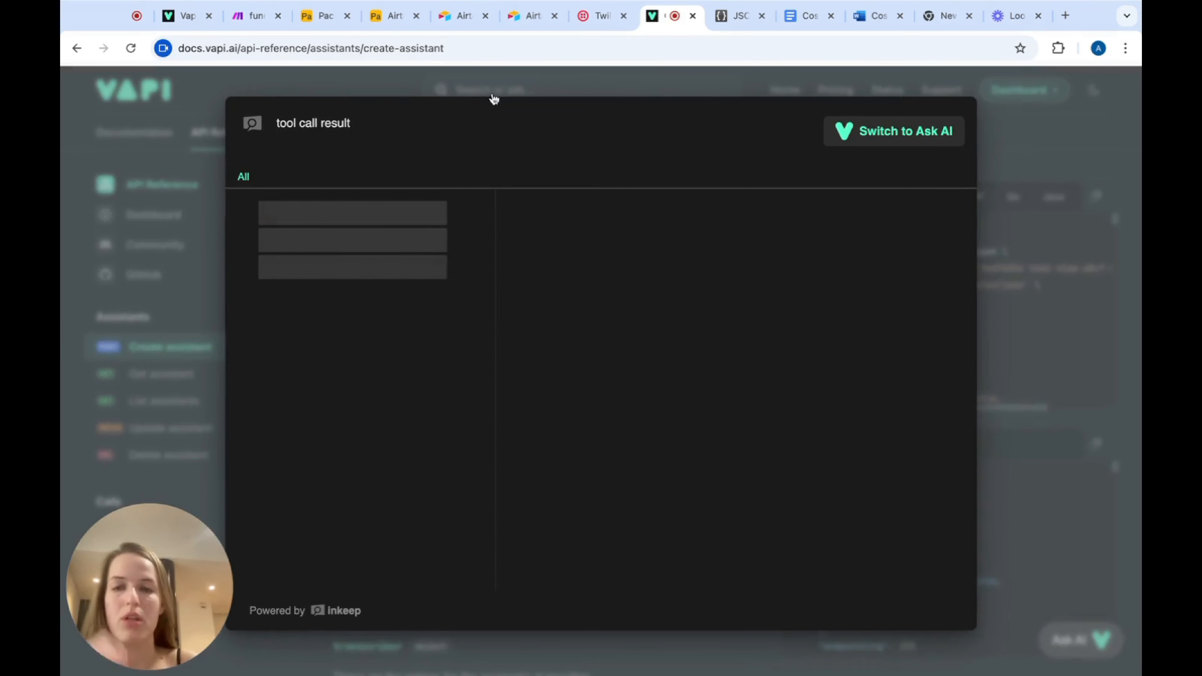
click(386, 236)
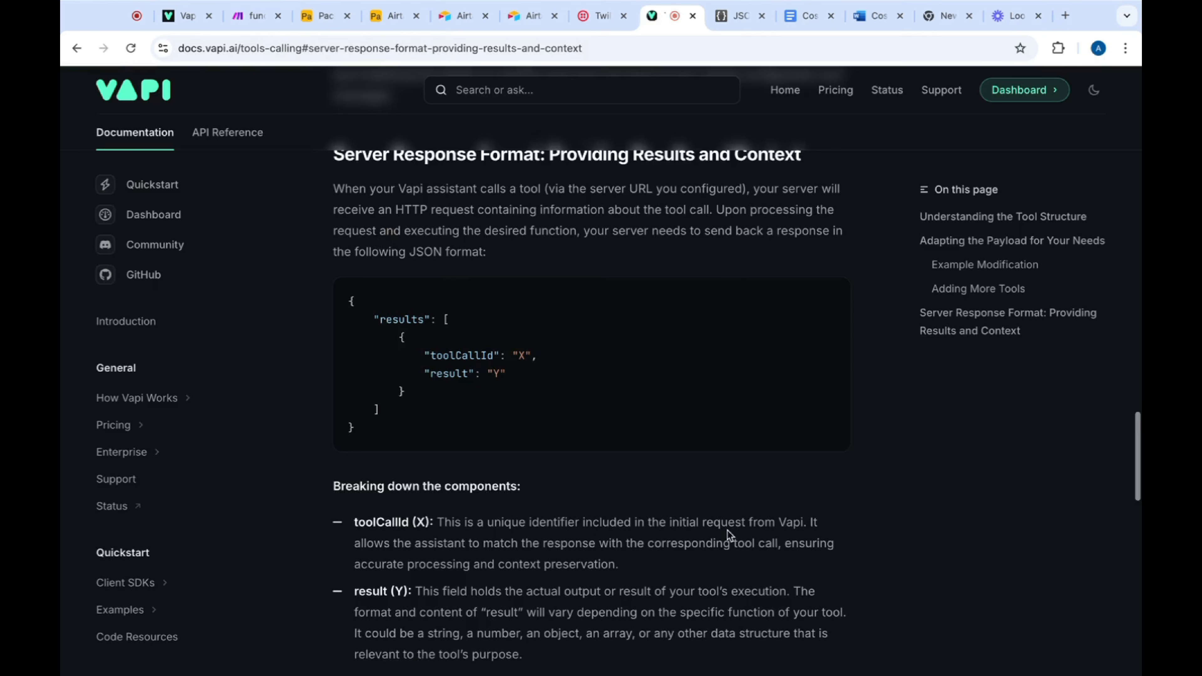
scroll(727, 530, down, 1)
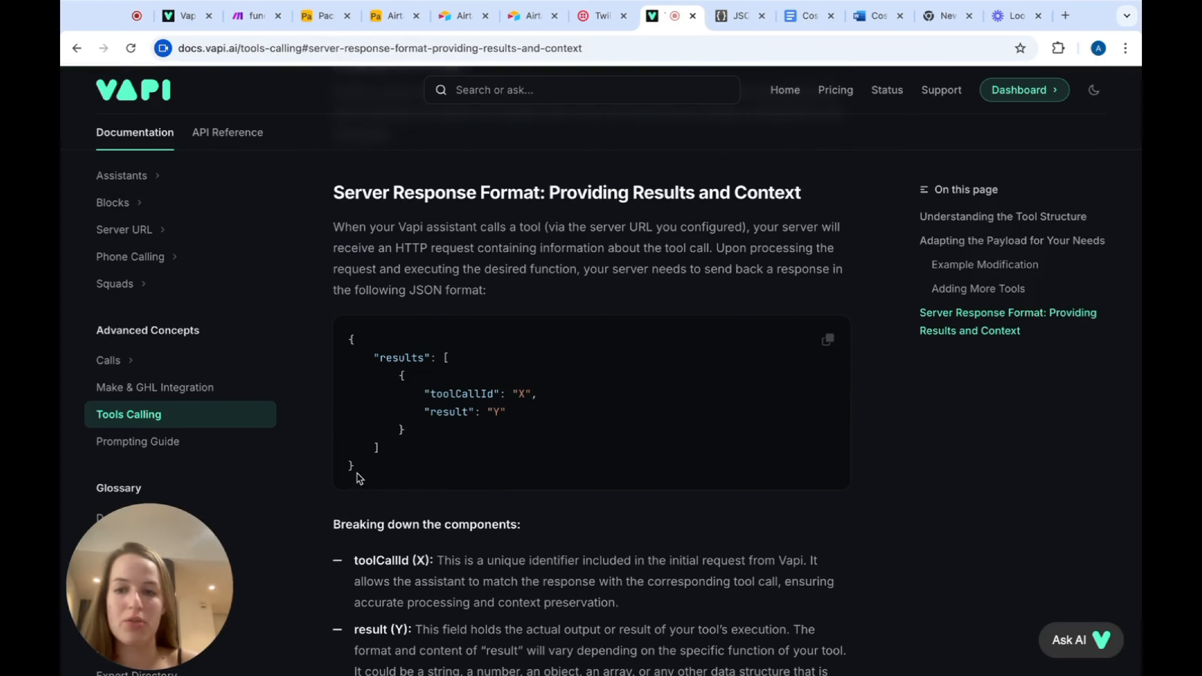
drag(358, 474, 348, 340)
key(super+c)
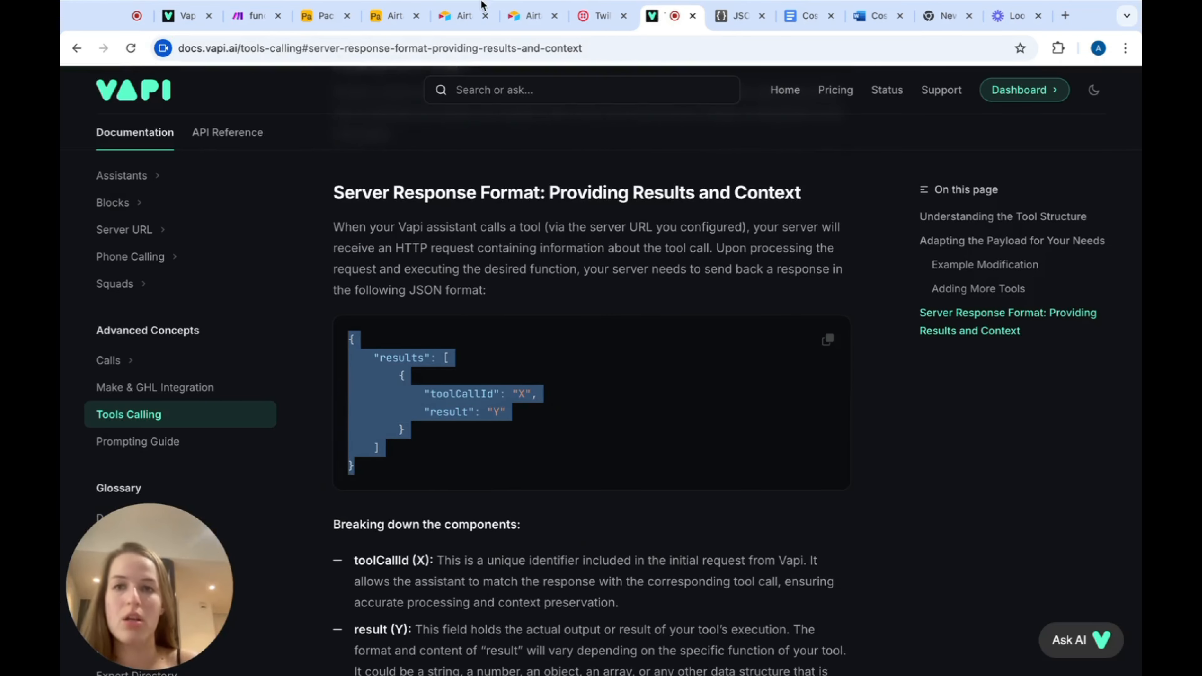
click(255, 15)
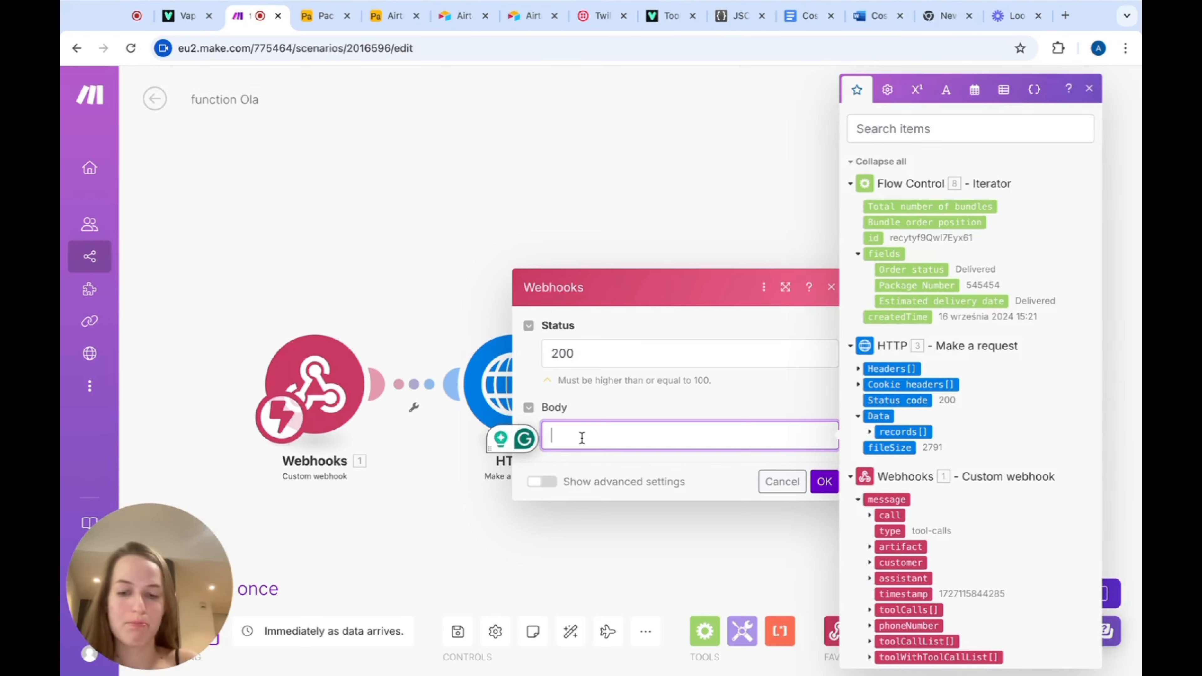
- Paste the Vapi results JSON into the Body and clear the toolCallId 'X' placeholder
key(super+v)
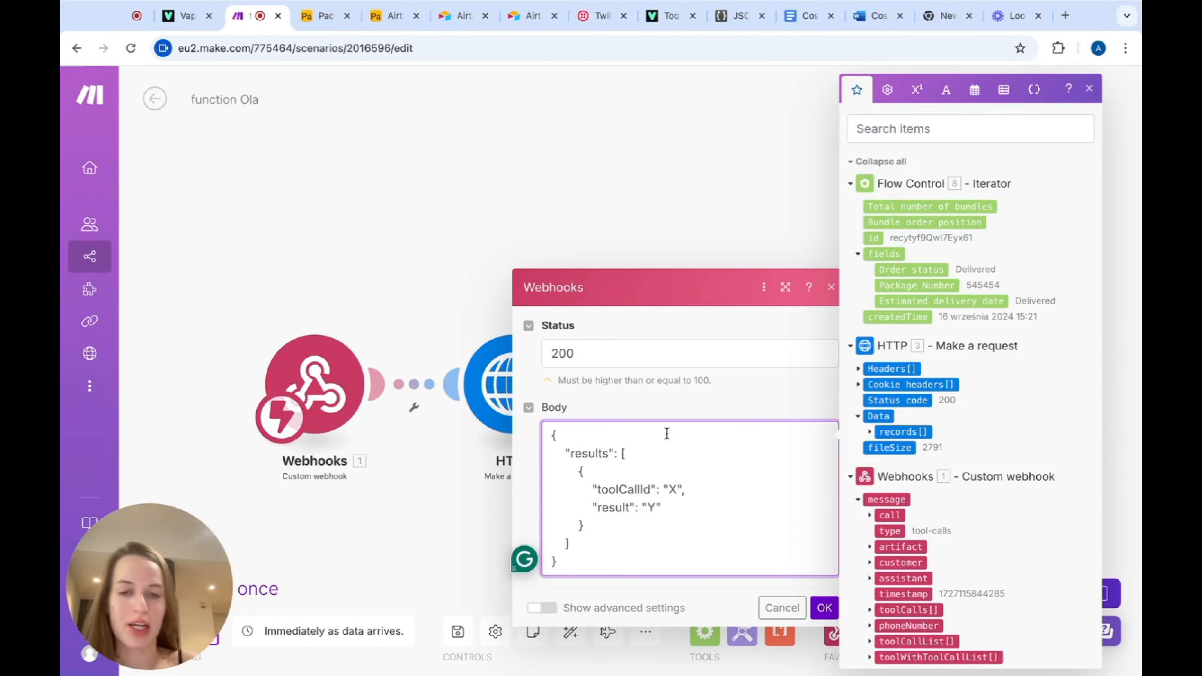
click(677, 491)
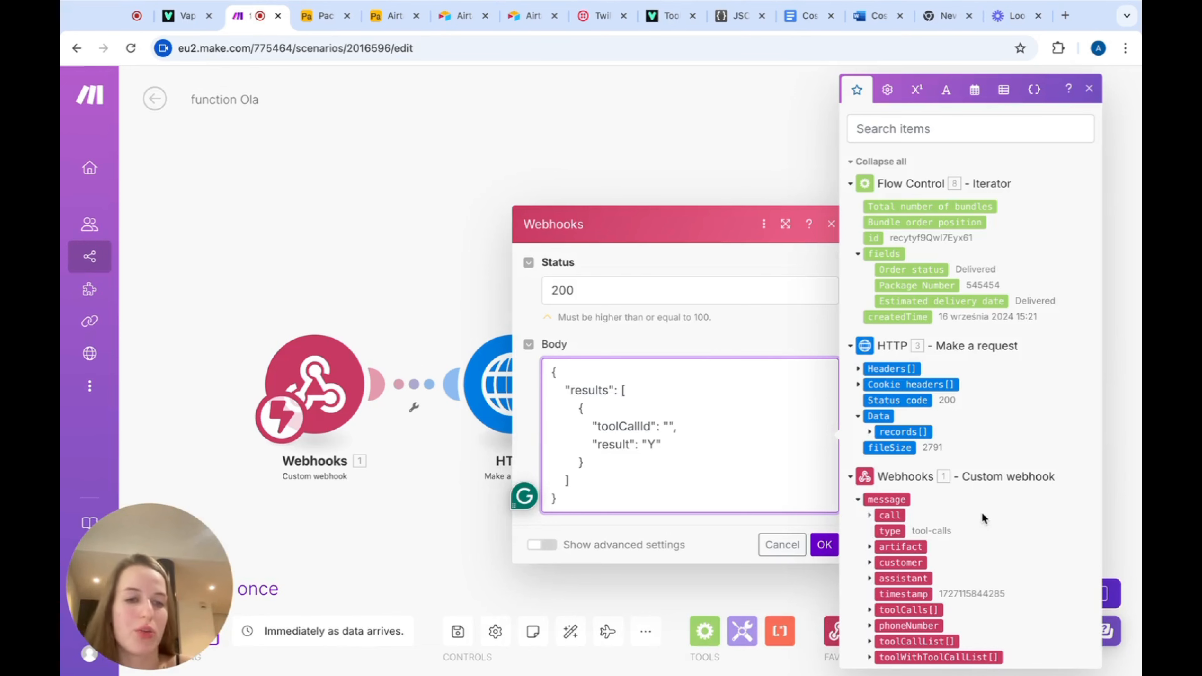
scroll(981, 511, down, 1)
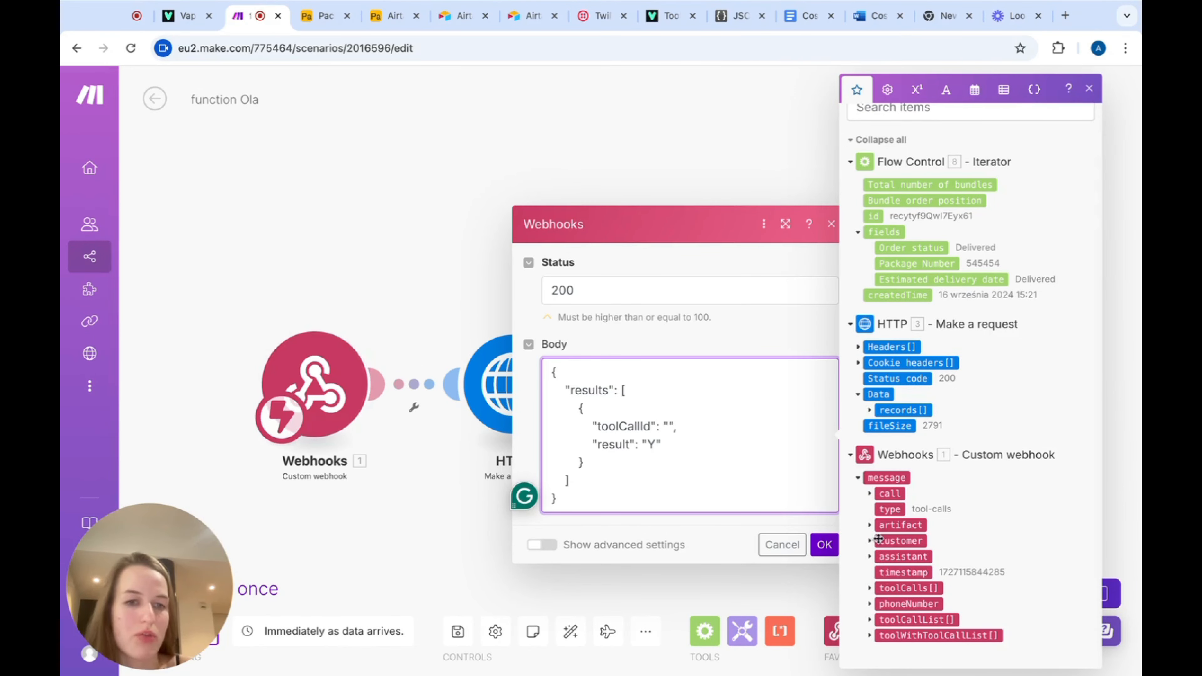
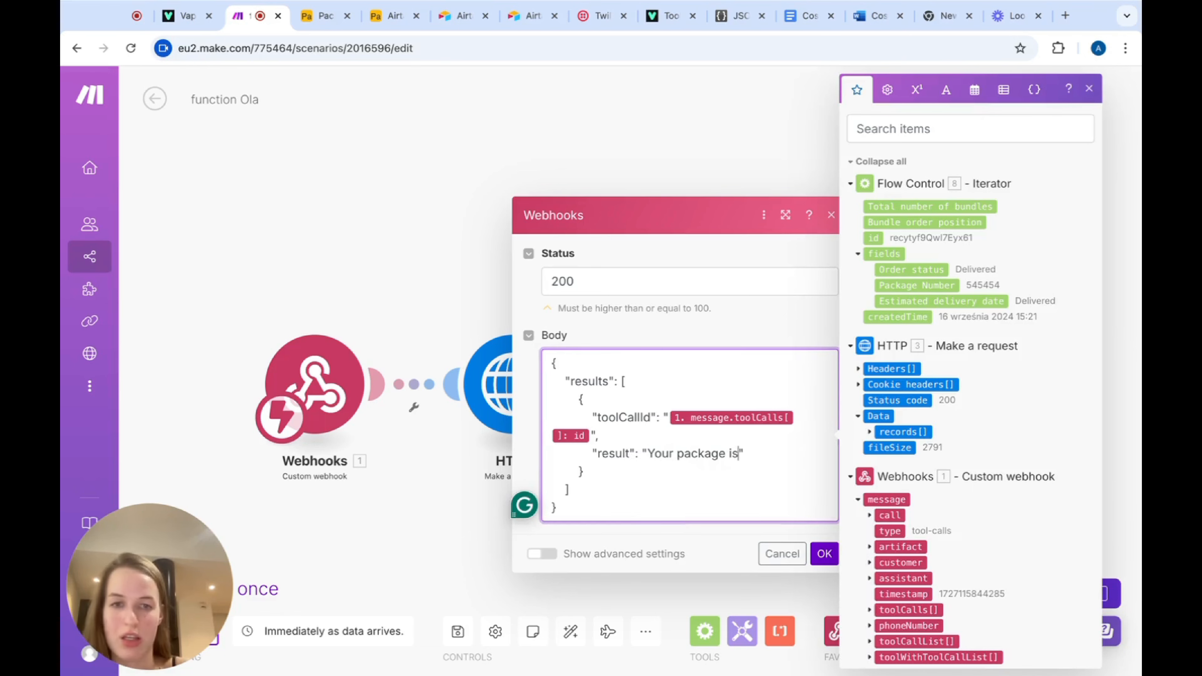
- Build the result as 'Your package is [Order status]. Estimated delivery date is [Estimated delivery date]'
click(918, 271)
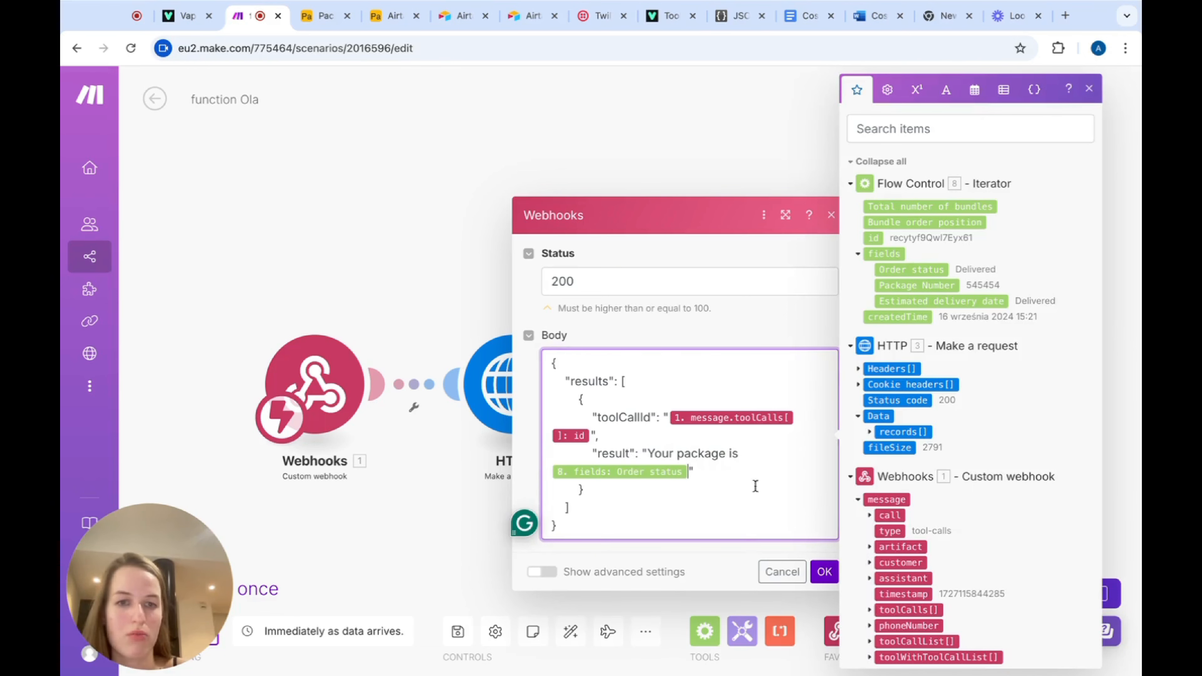
text(. )
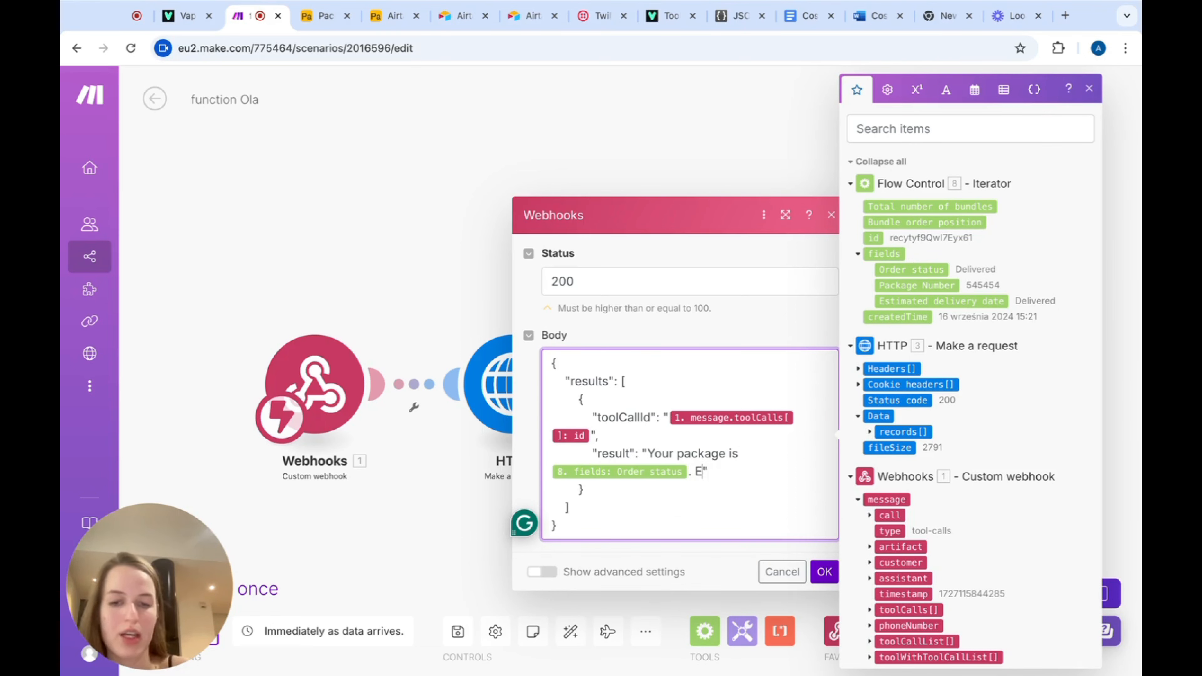
text(Estimnate)
key(BackSpace)
key(BackSpace)
key(BackSpace)
key(BackSpace)
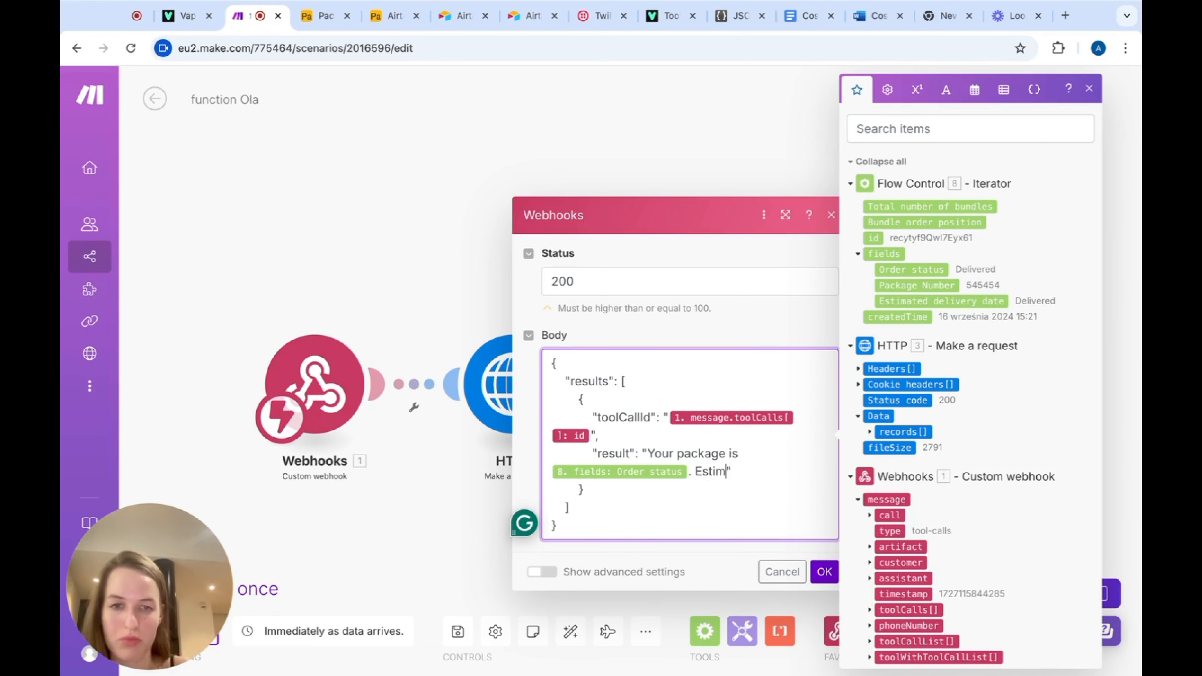
text(ated deliver)
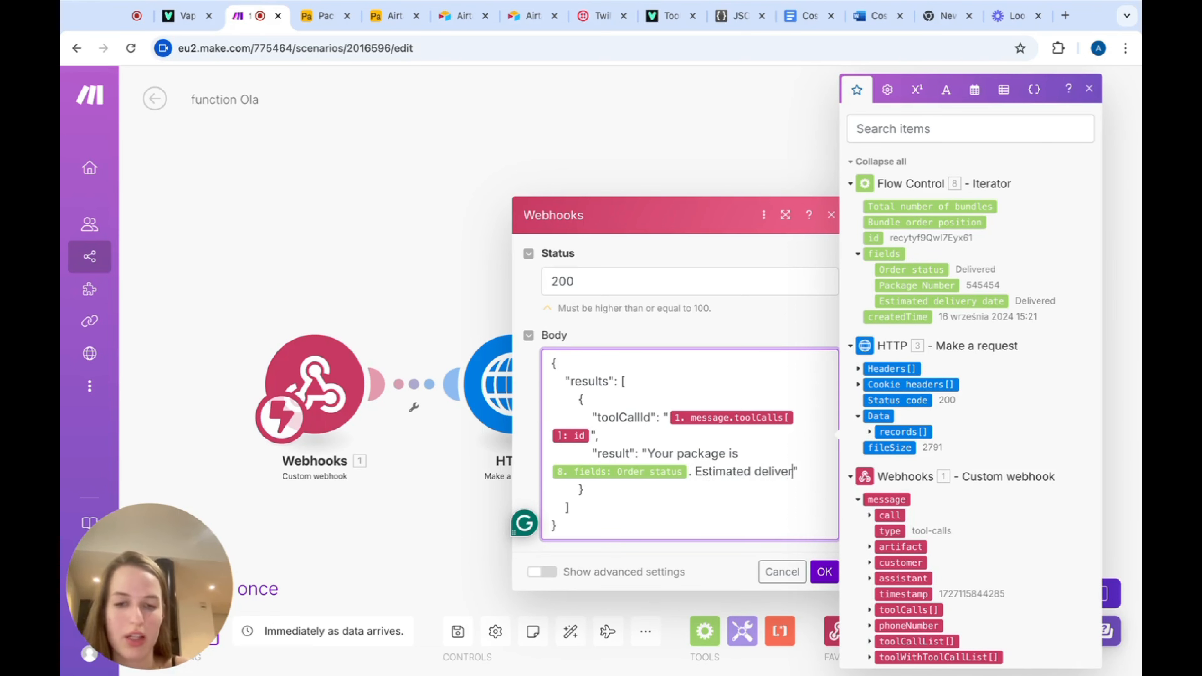
text(y date)
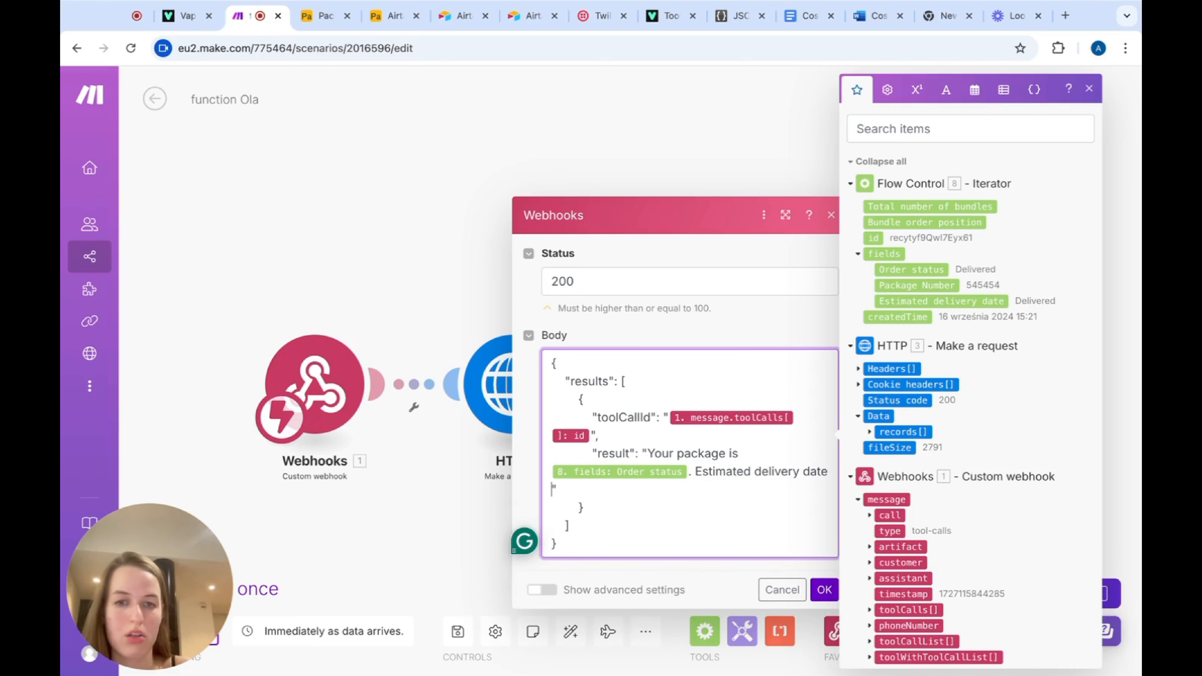
text( is)
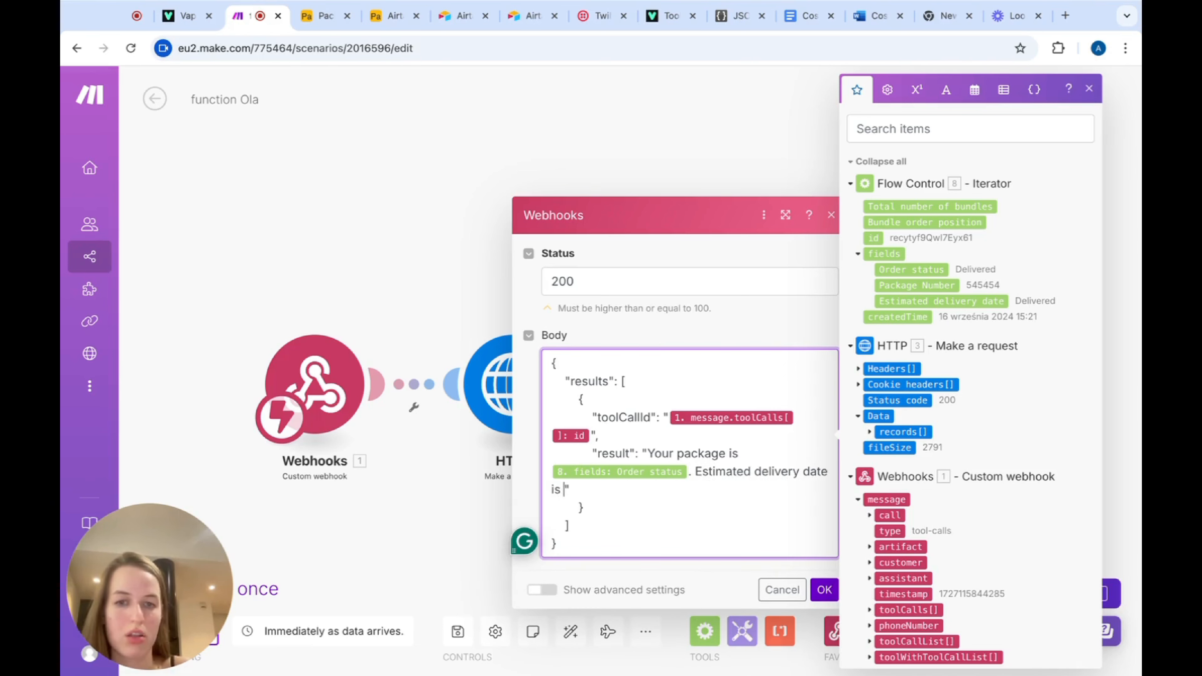
click(971, 299)
- Save the webhook response settings, zoom out the canvas, and switch to the Airtable Package Tracking table
click(823, 589)
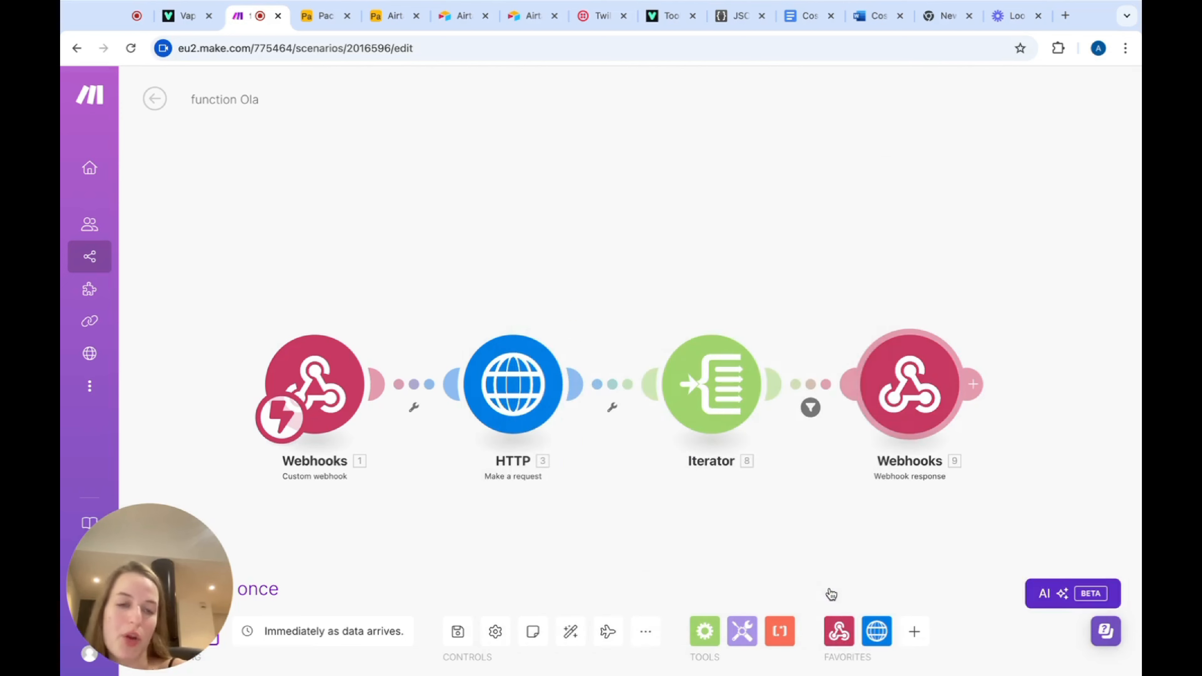
scroll(656, 208, down, 1)
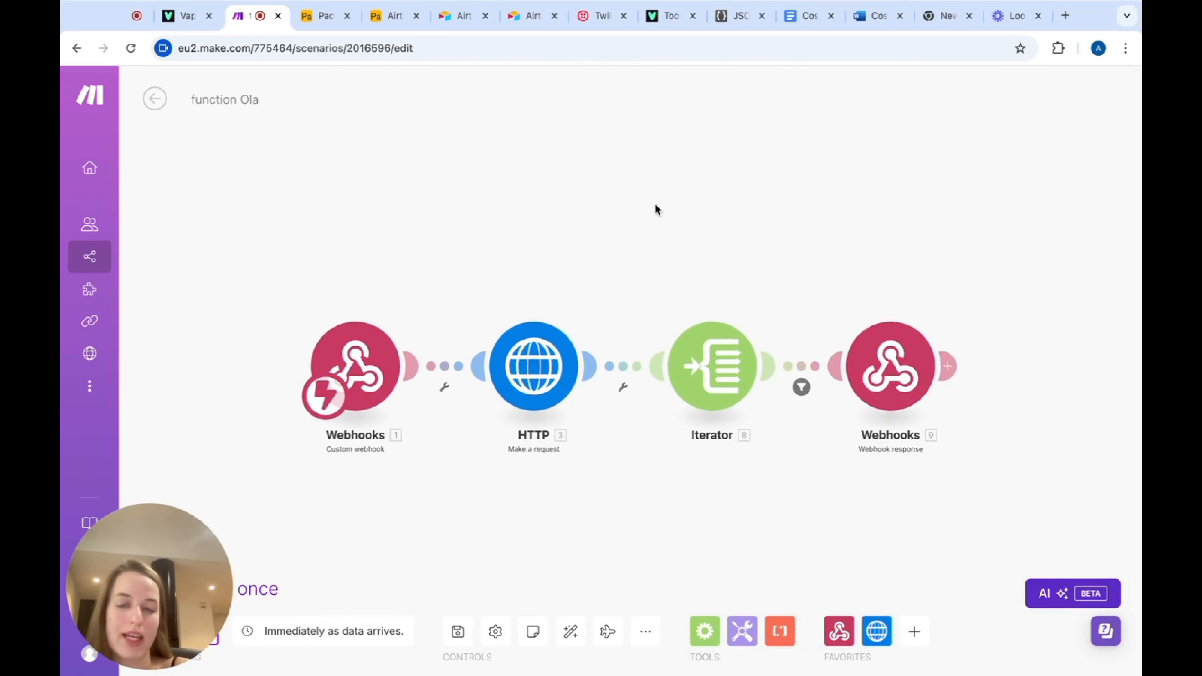
scroll(655, 209, down, 1)
drag(158, 596, 205, 393)
key(ctrl+Tab)
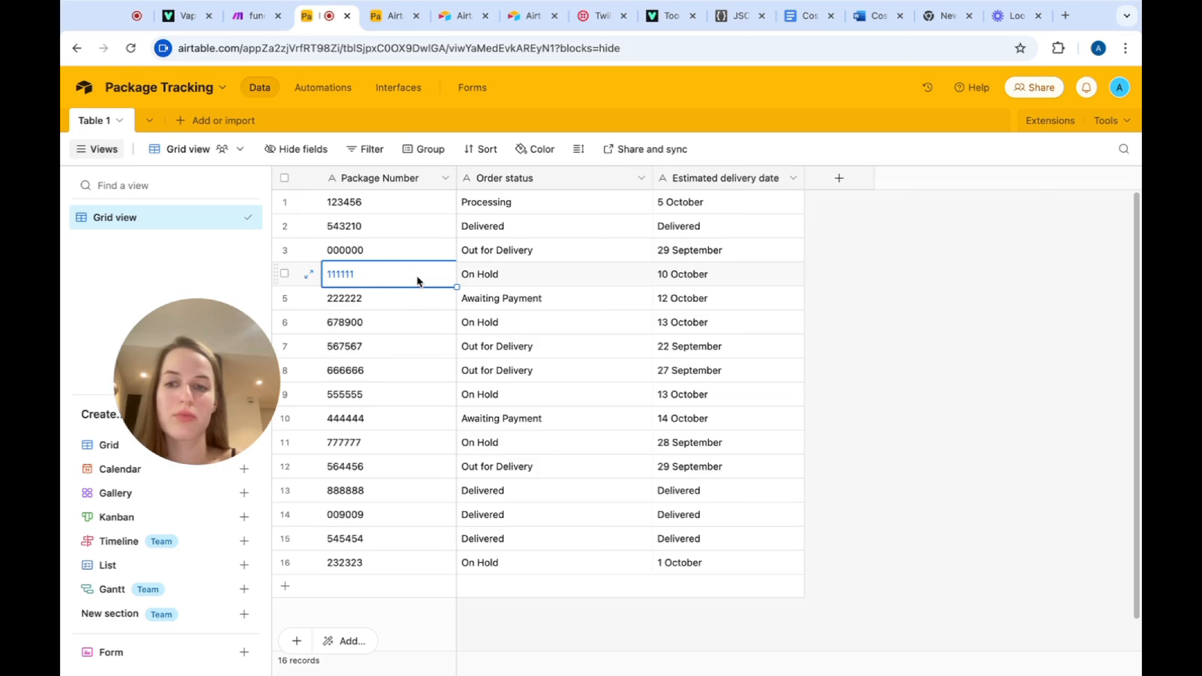
- Review package 111111's On Hold status and 10 October delivery date, then return to the function Ola scenario
click(508, 279)
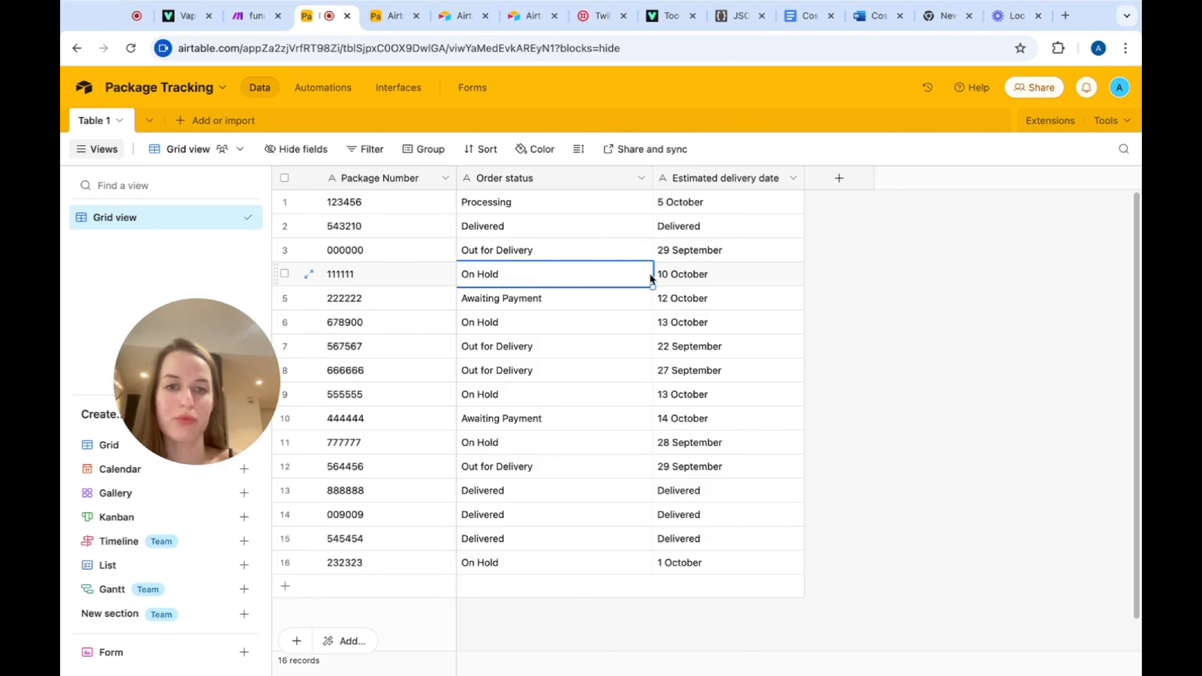
click(710, 280)
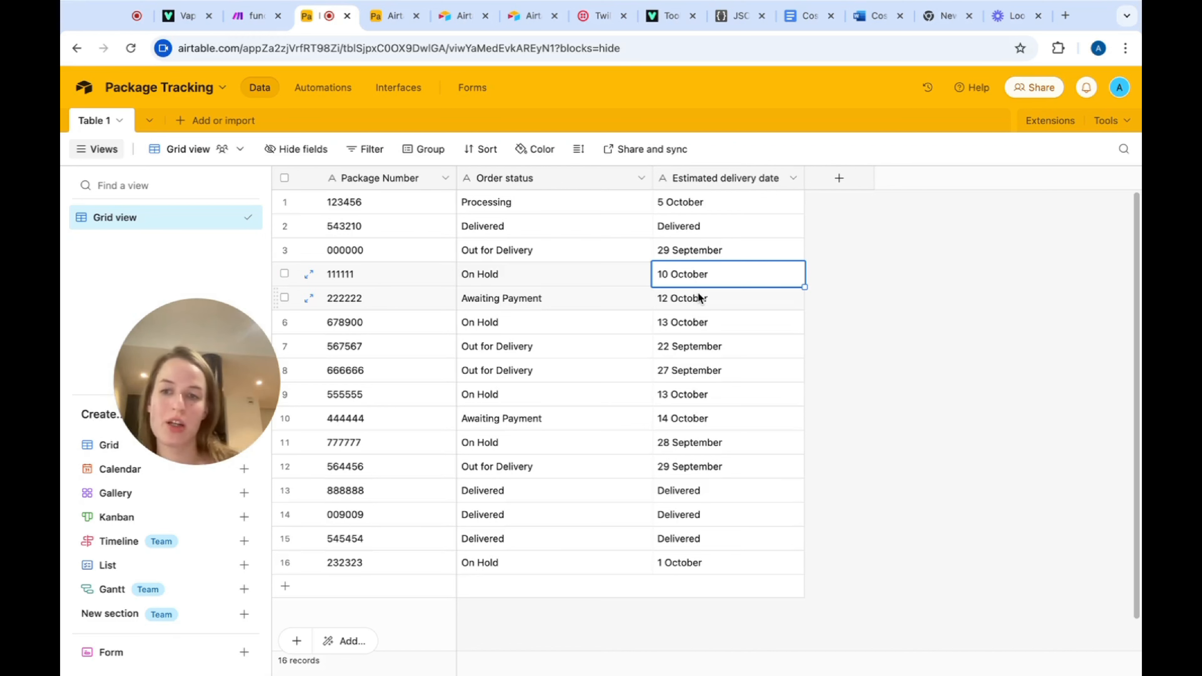
drag(166, 359, 164, 480)
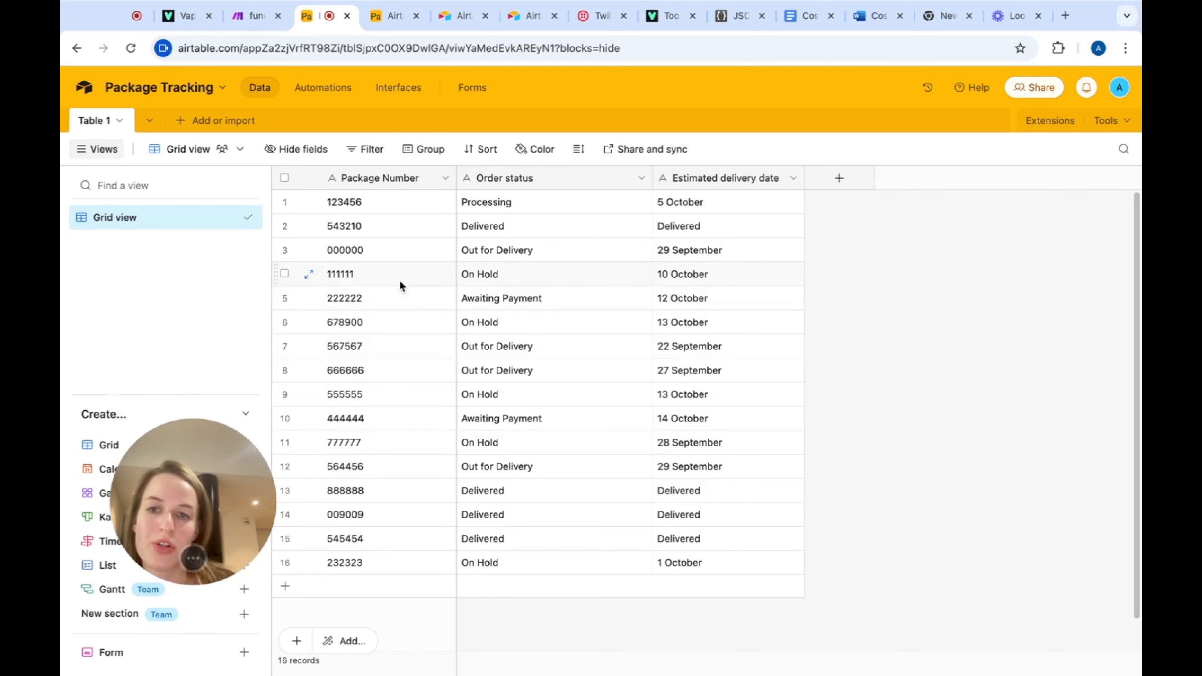
click(344, 275)
double_click(350, 274)
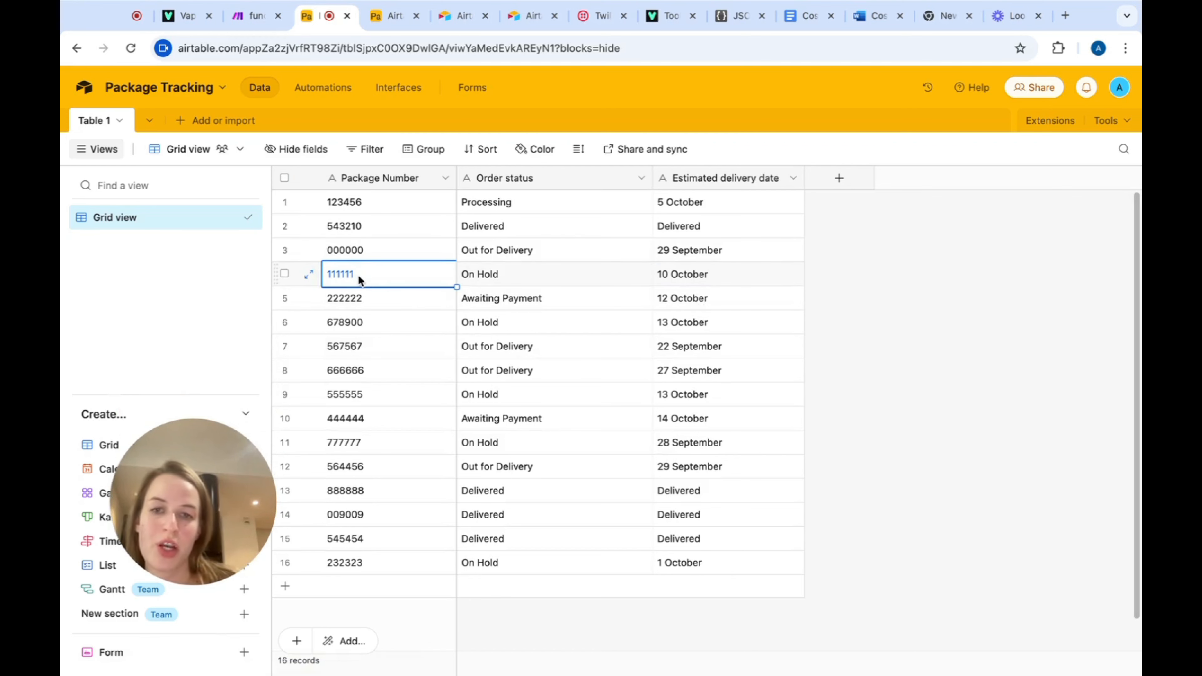
click(496, 276)
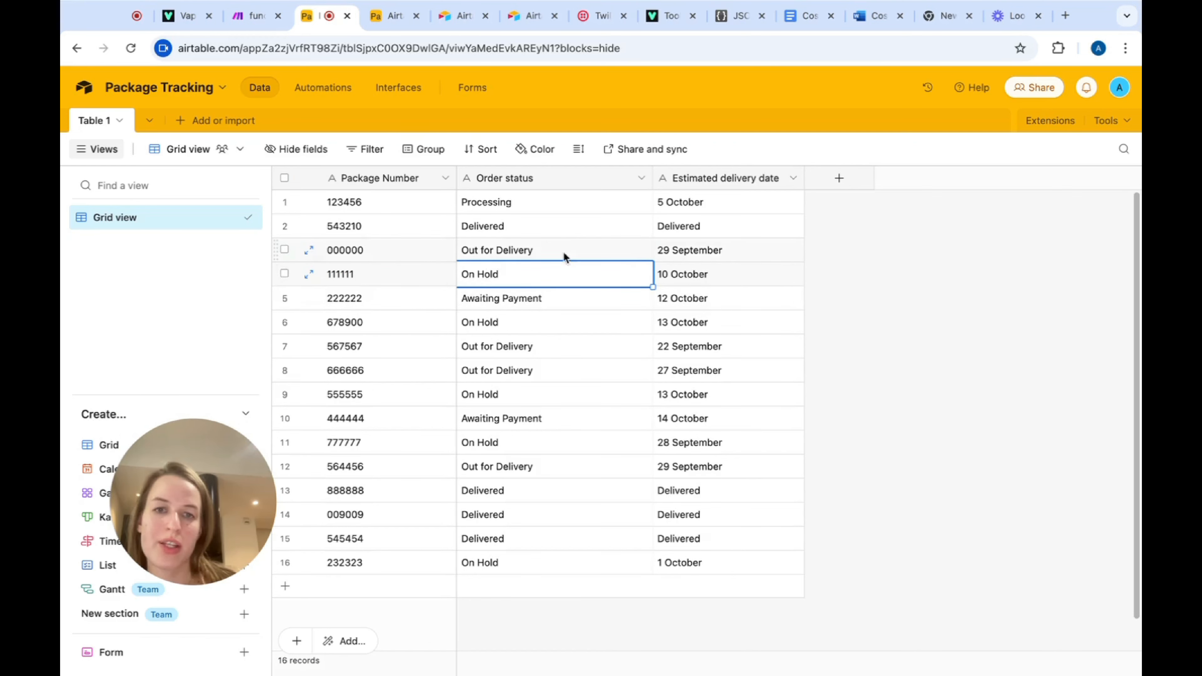
click(691, 263)
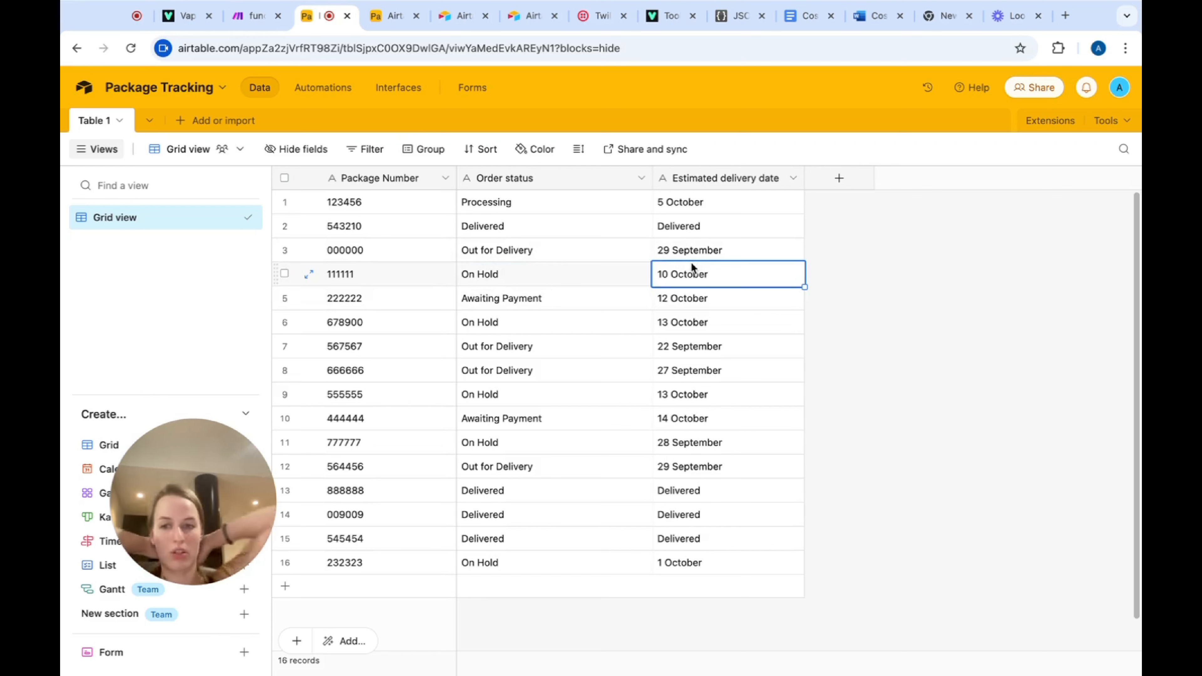
click(252, 20)
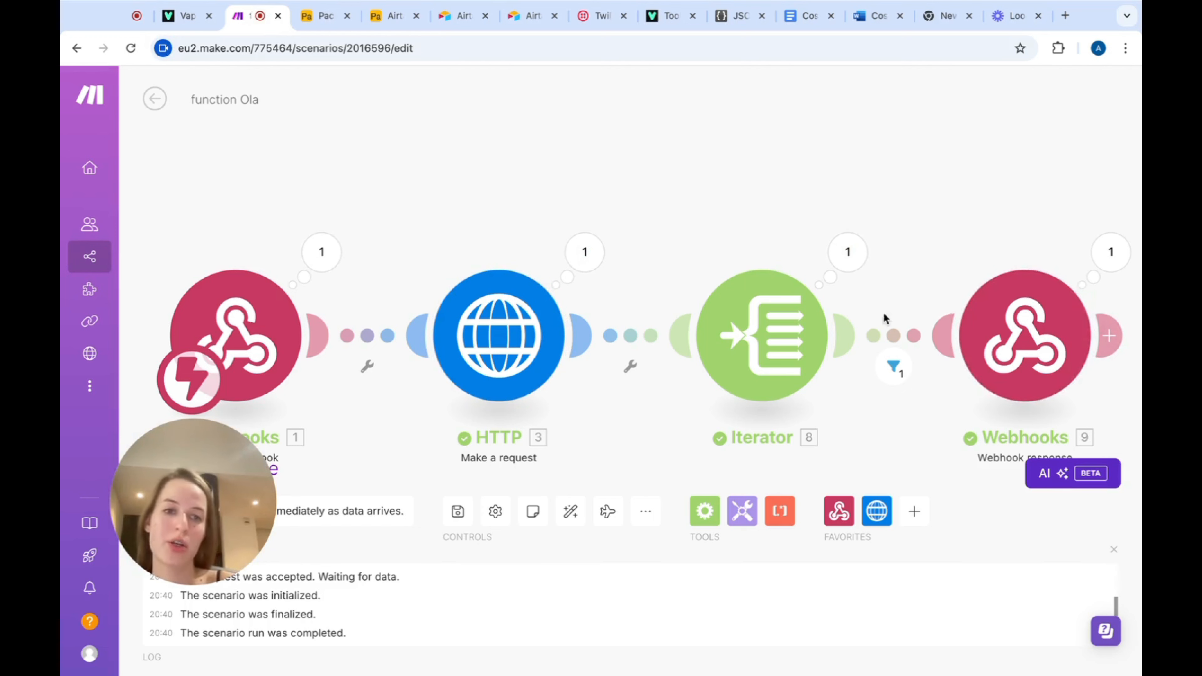
- Inspect the trigger webhook's received data down to message > toolCalls > 1 > function
click(316, 255)
click(412, 289)
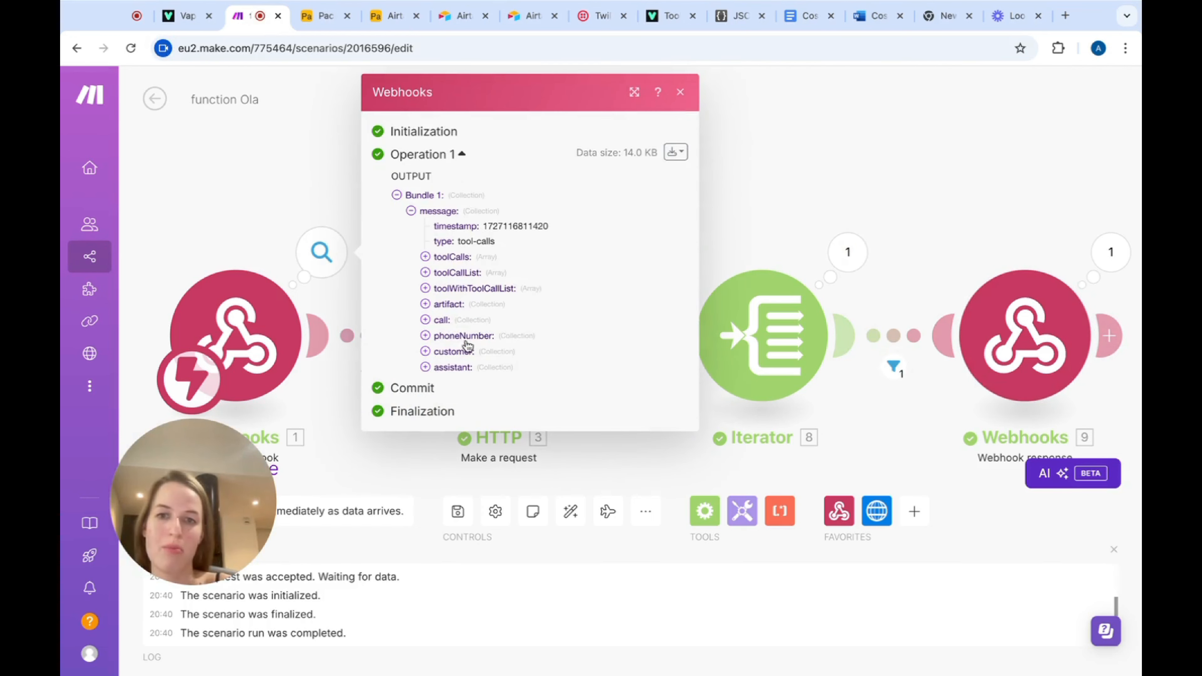
click(425, 257)
click(439, 272)
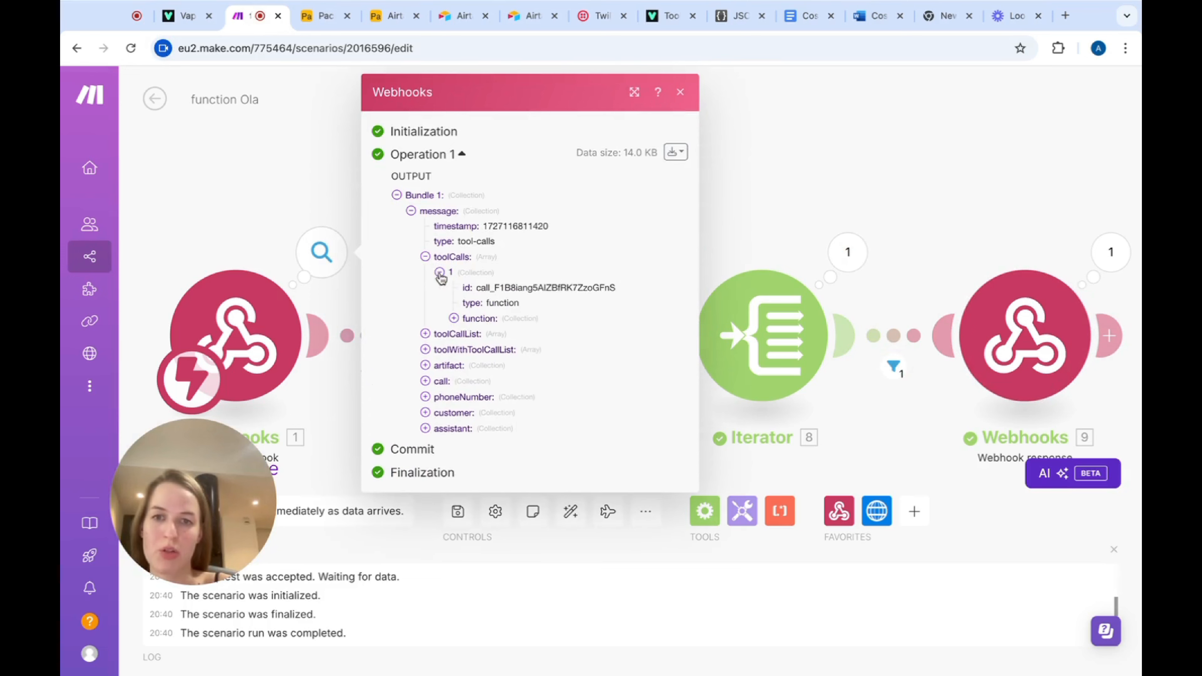
click(454, 318)
key(Escape)
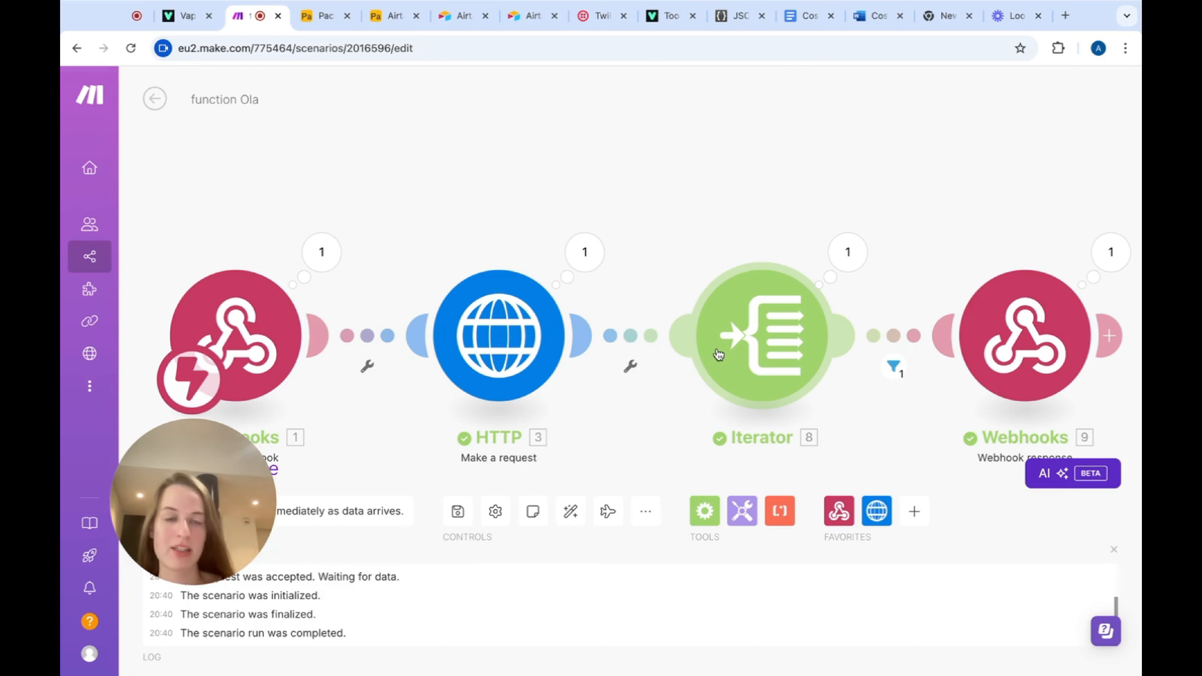
- Check the filter inspector to confirm only Bundle 11 passed the package-number filter
click(892, 366)
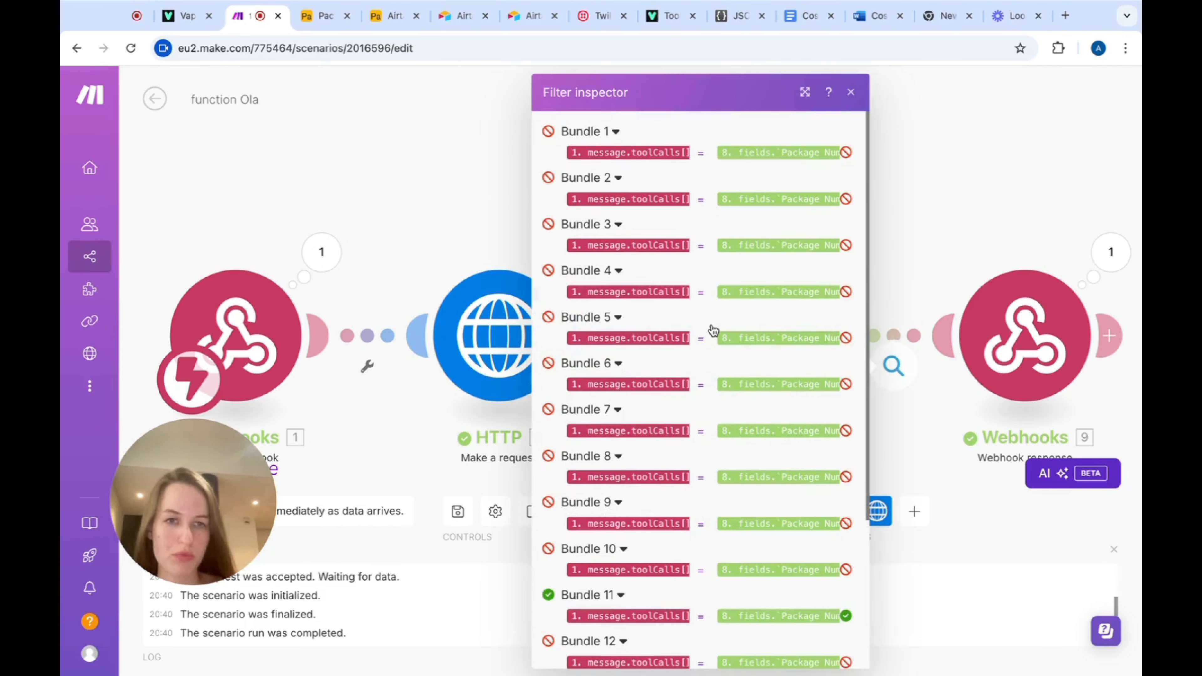
scroll(713, 330, down, 4)
scroll(713, 330, up, 4)
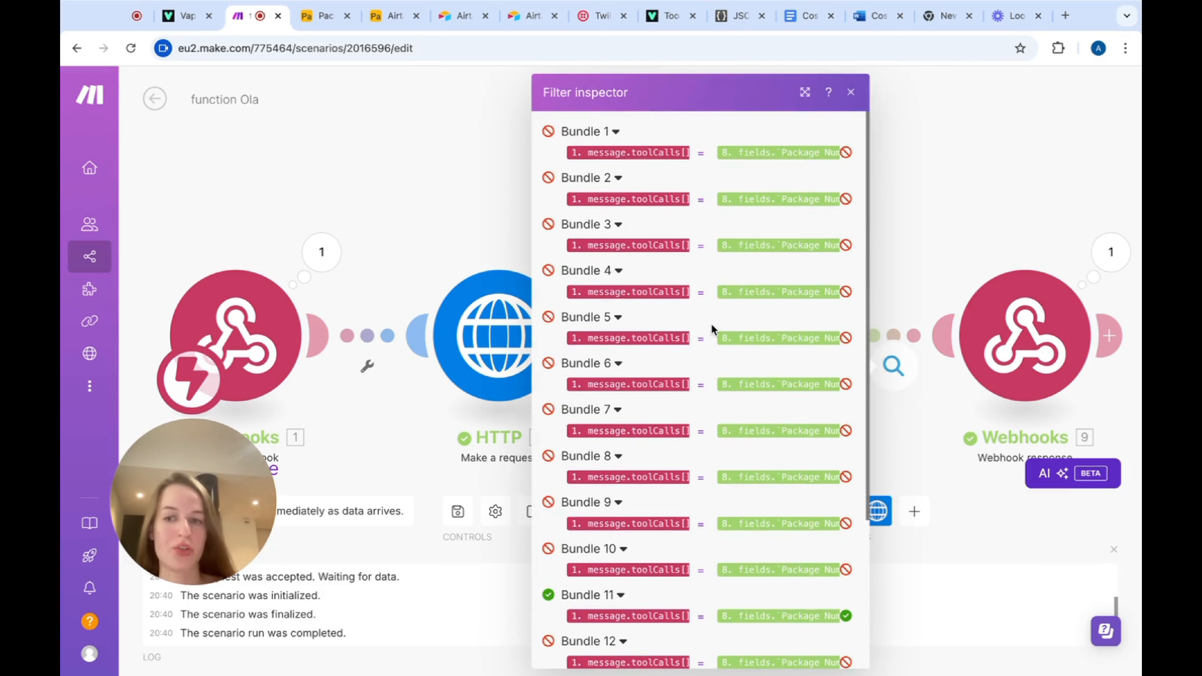
mouse_move(628, 157)
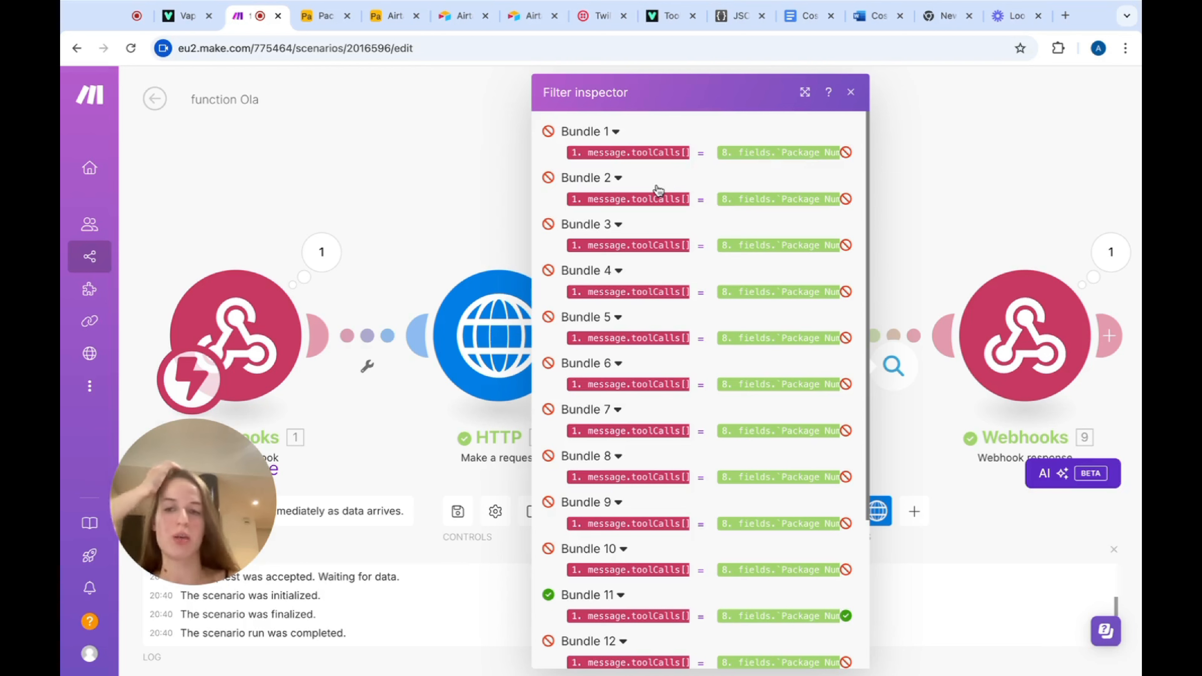
scroll(623, 240, down, 4)
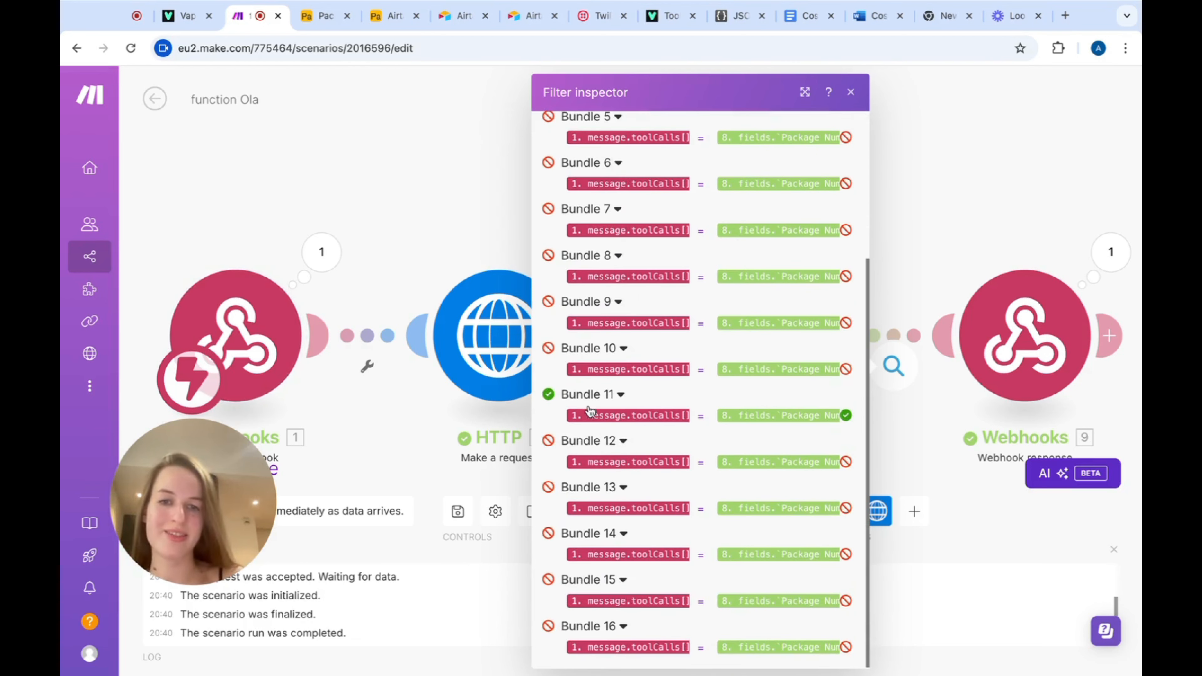
mouse_move(617, 413)
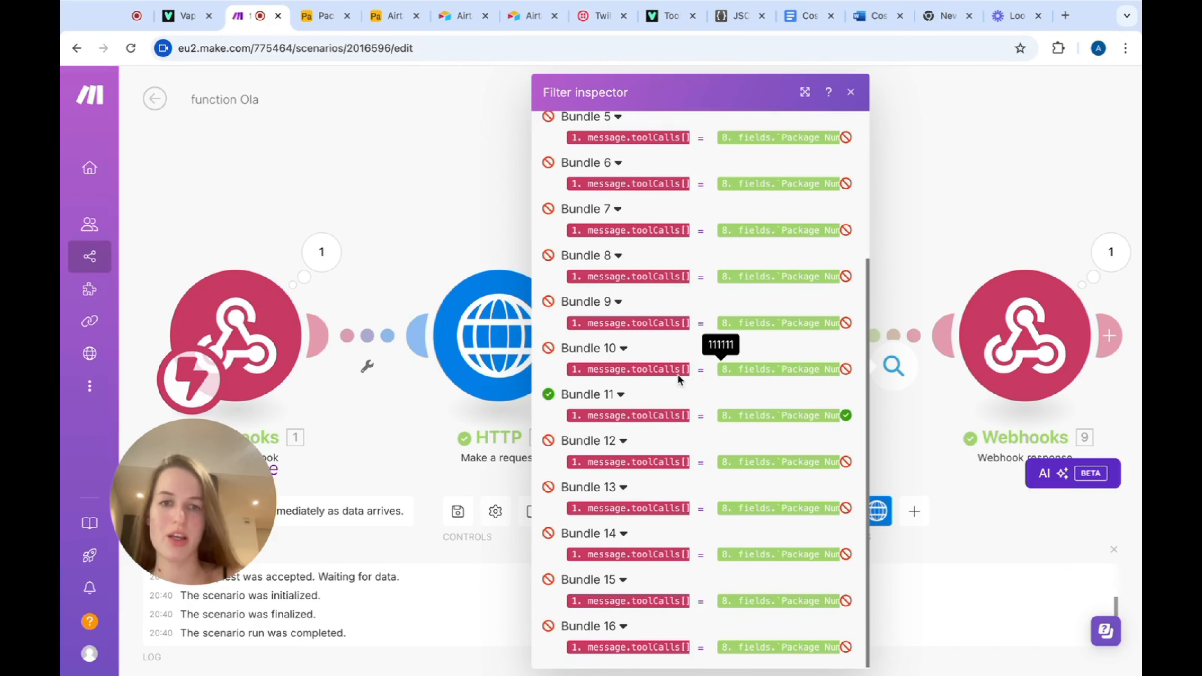
scroll(672, 370, up, 3)
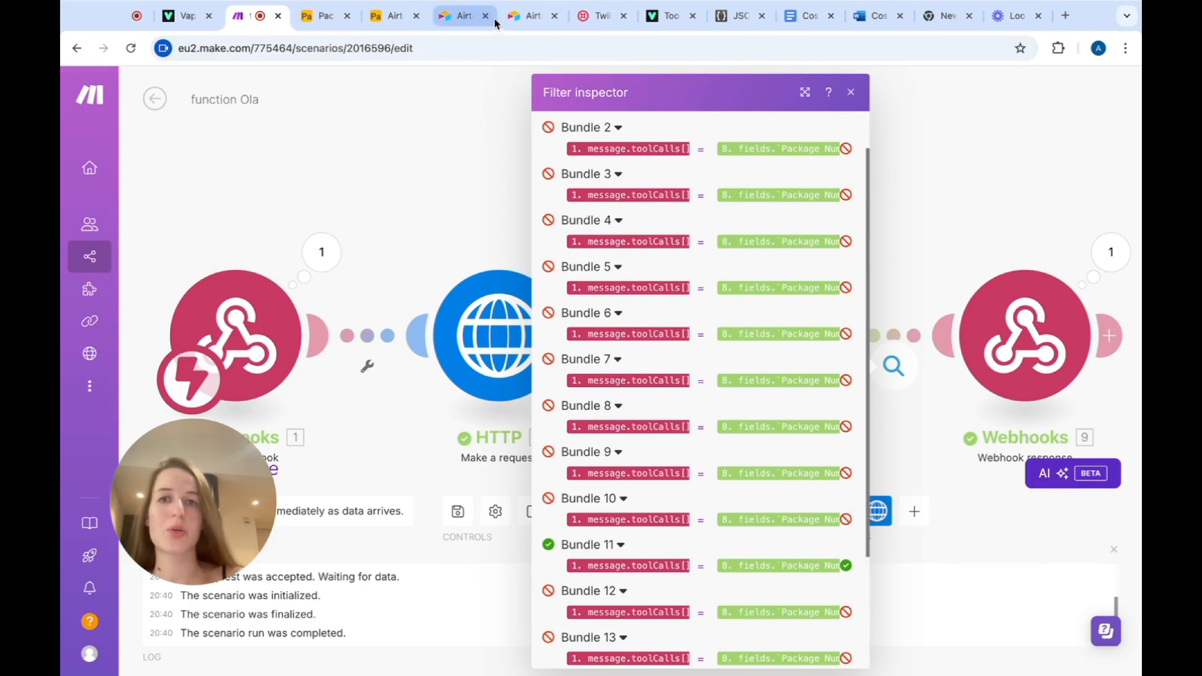
- Look at package 111111's row in Airtable again, then go back to the function Ola scenario
click(529, 15)
click(331, 16)
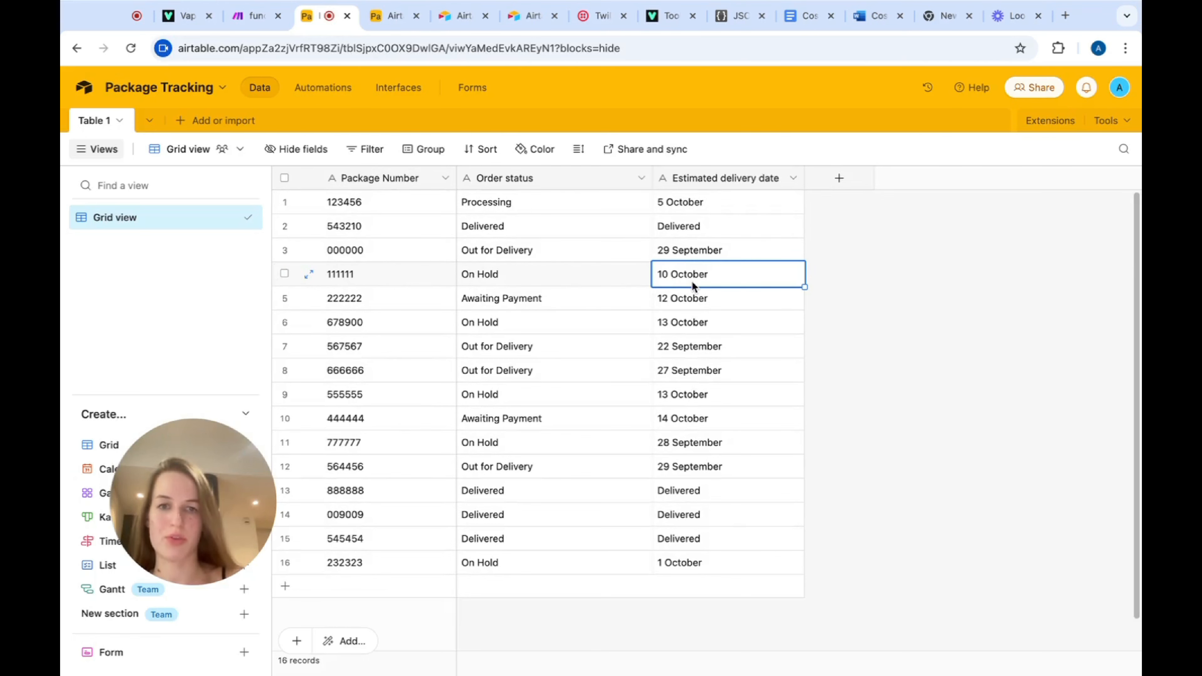
click(256, 15)
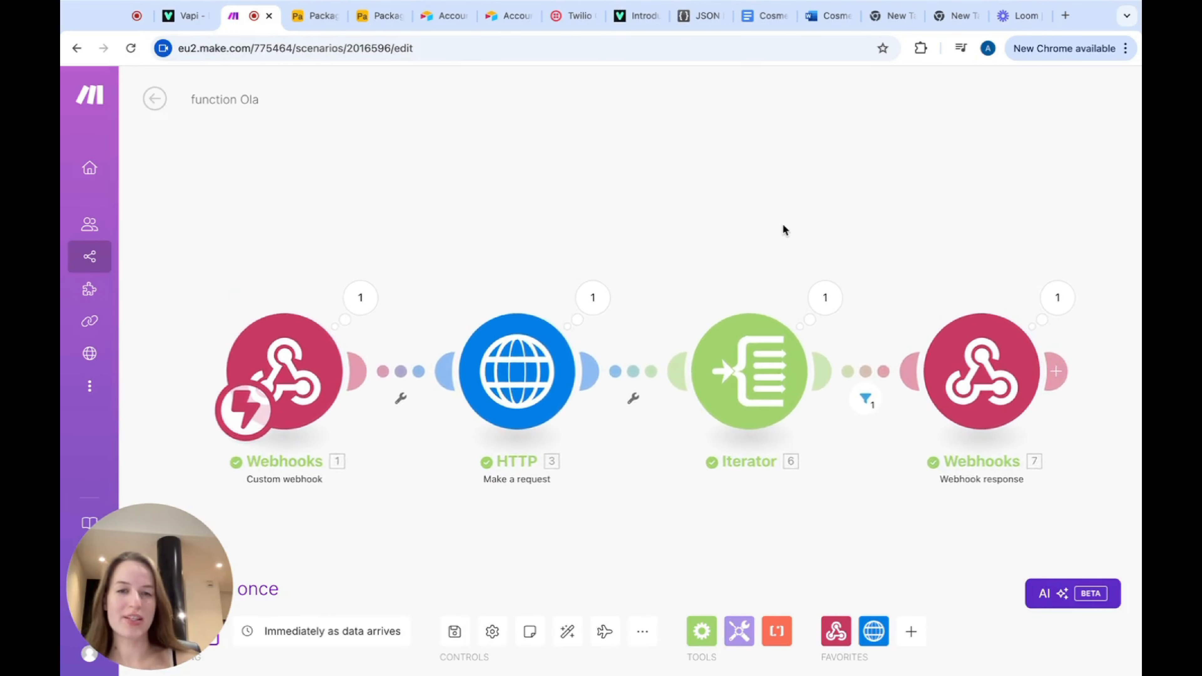
drag(783, 229, 777, 228)
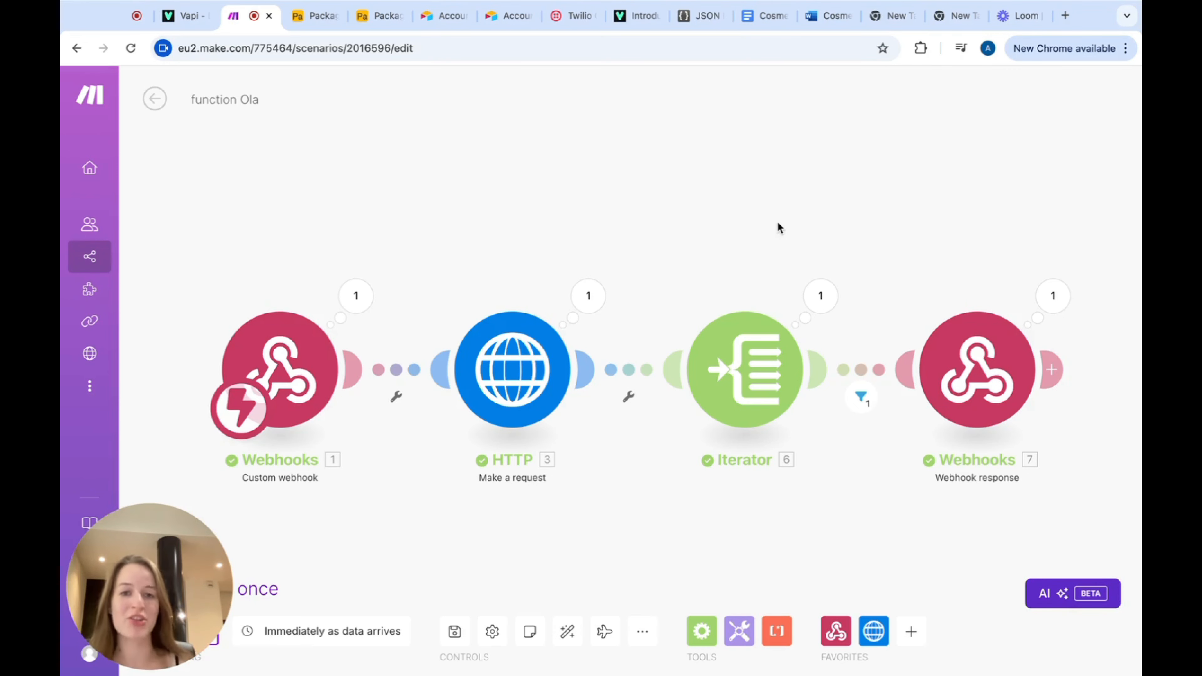
drag(779, 228, 782, 214)
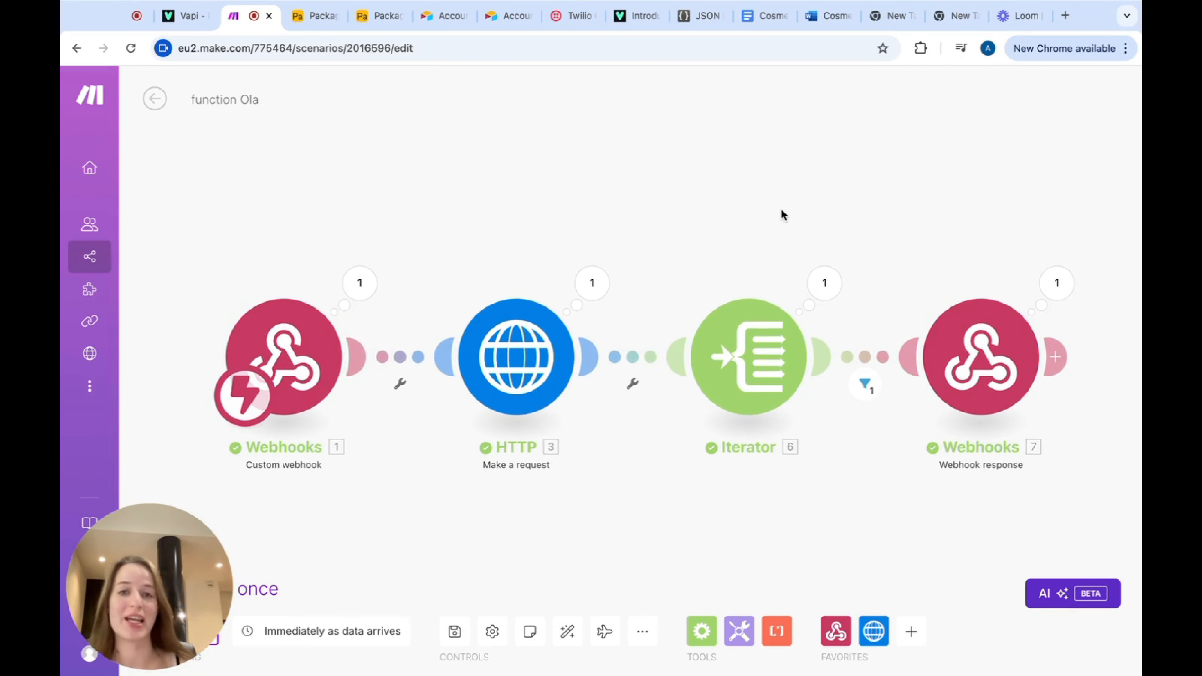